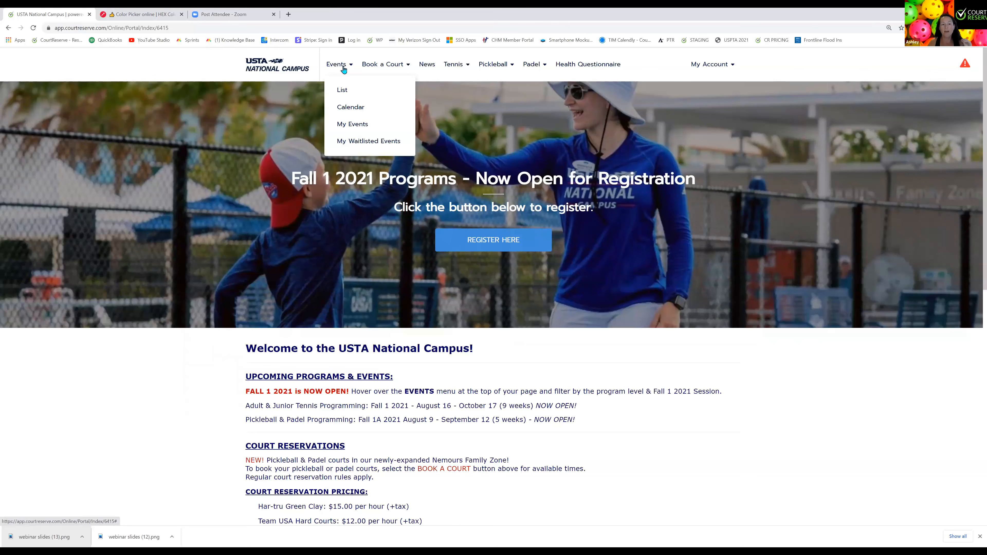
Review the Events, Book a Court, Health Questionnaire and My Account navigation entries of the USTA National Campus member portal
mouse_move(395, 69)
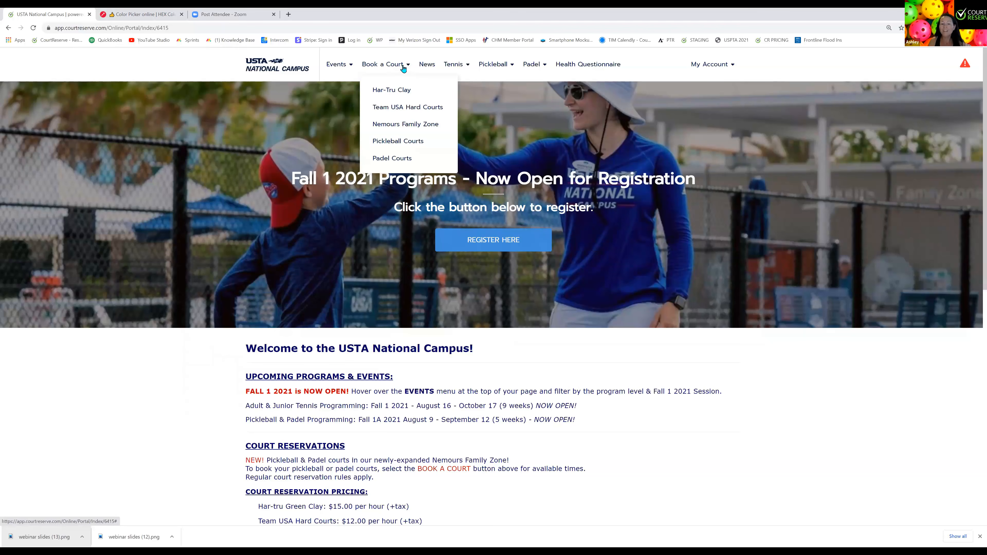
mouse_move(454, 68)
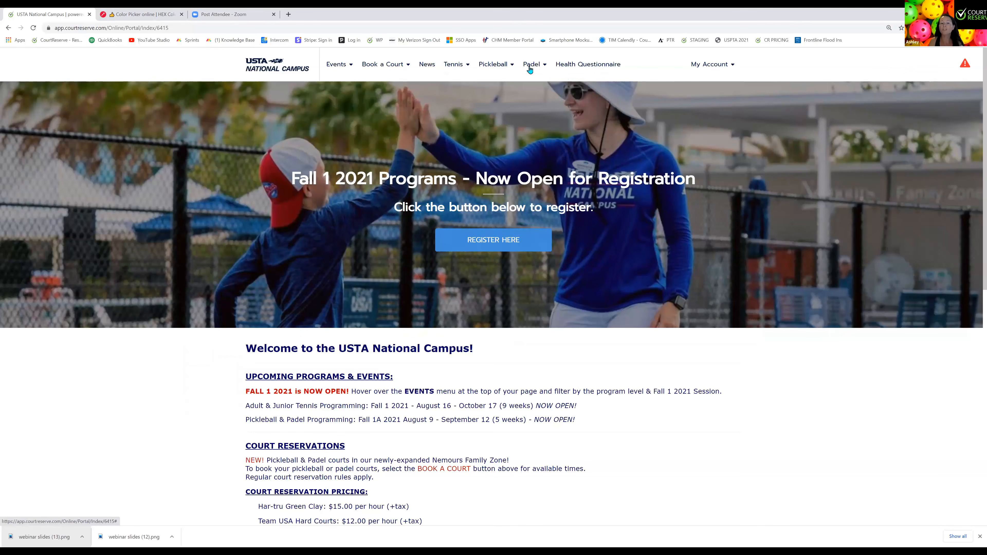
mouse_move(530, 68)
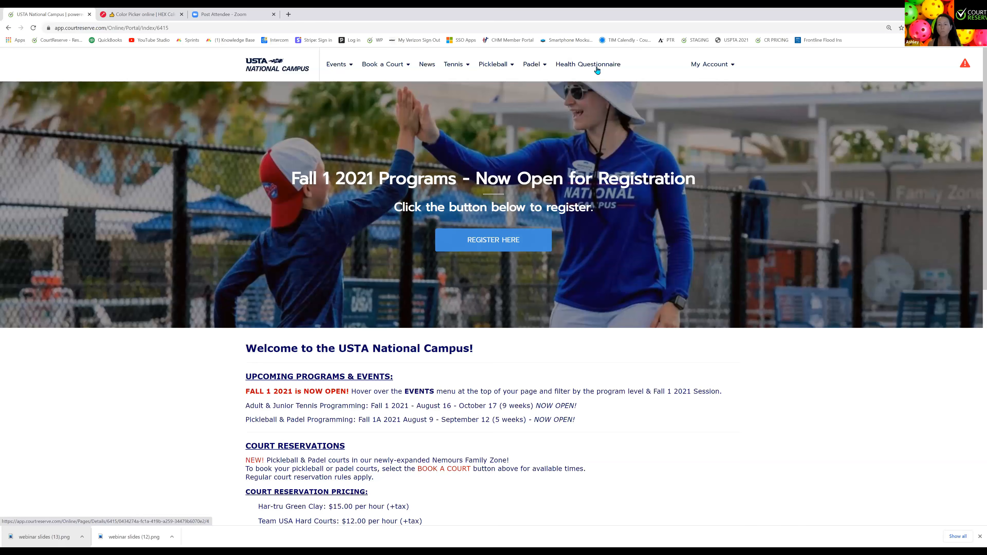
mouse_move(724, 69)
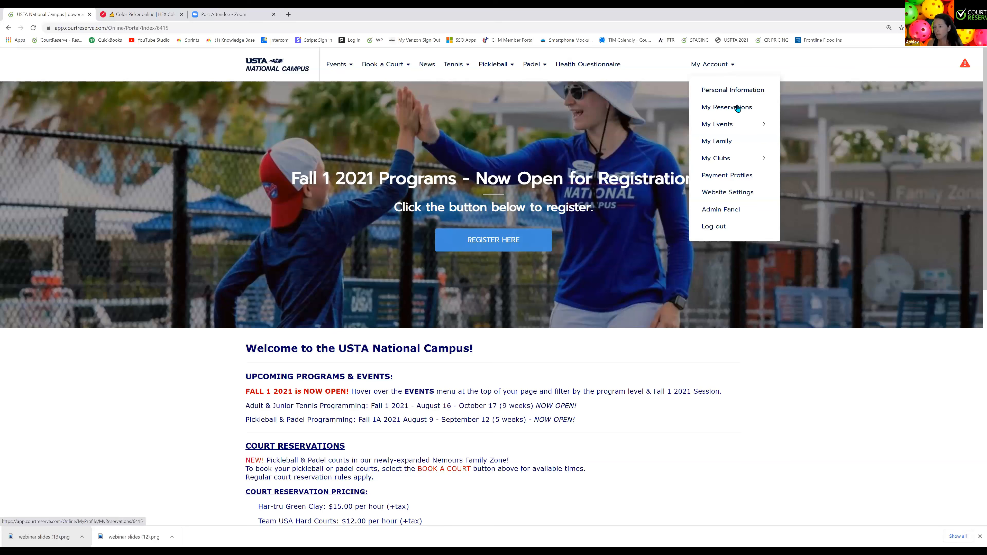
mouse_move(738, 125)
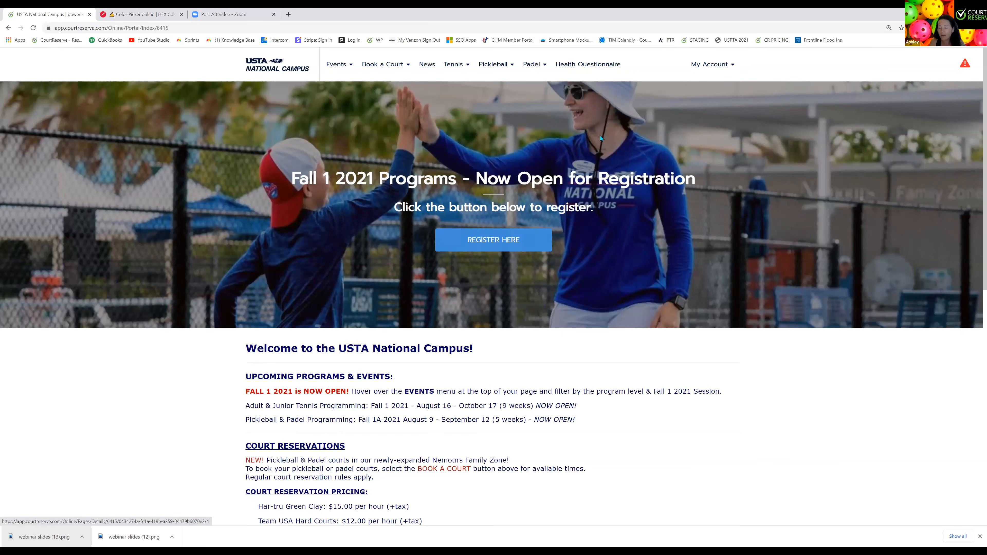
Examine the USTA National Campus home page from the registration banner through court pricing and offerings links to the footer
scroll(514, 249, "down", 7)
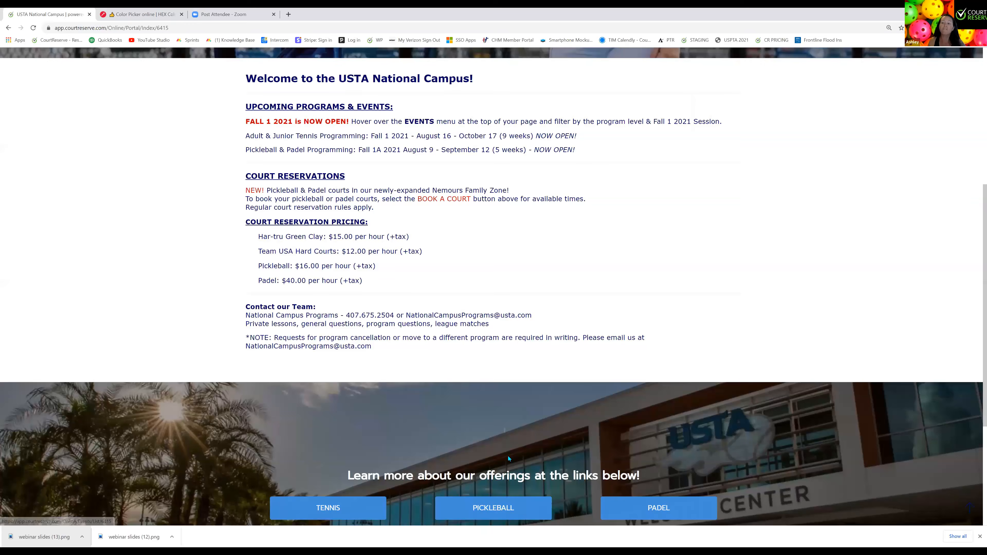
scroll(508, 456, "down", 5)
scroll(439, 435, "up", 6)
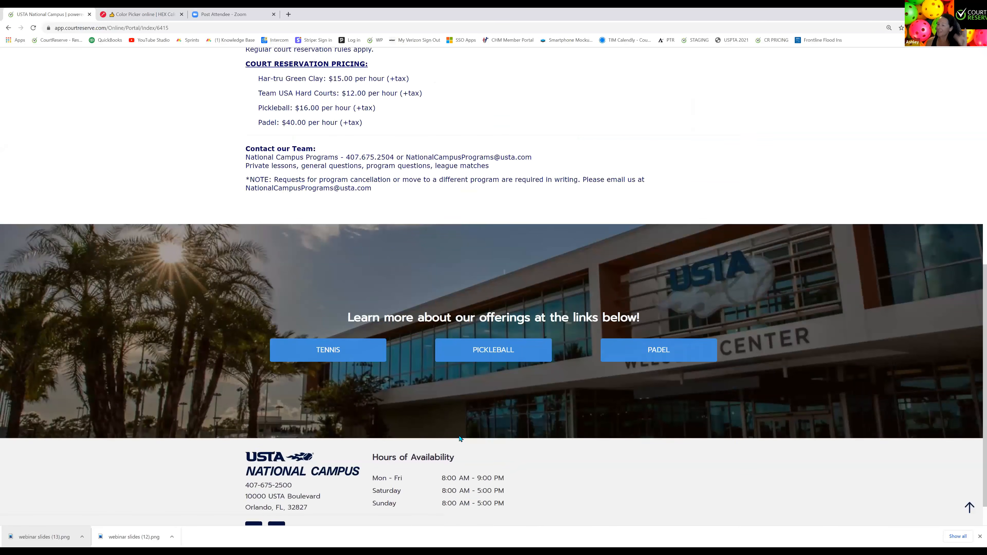
scroll(749, 296, "up", 6)
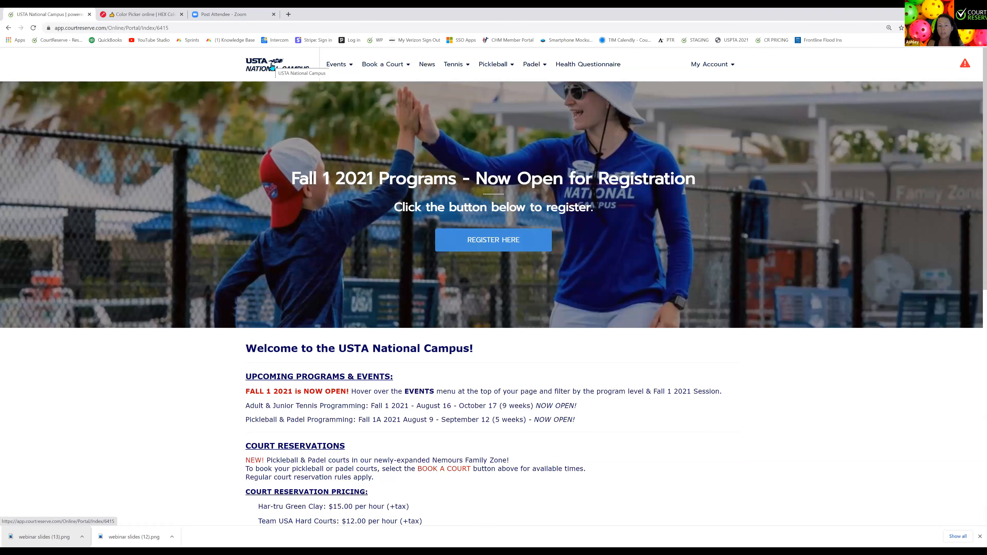
scroll(657, 219, "down", 5)
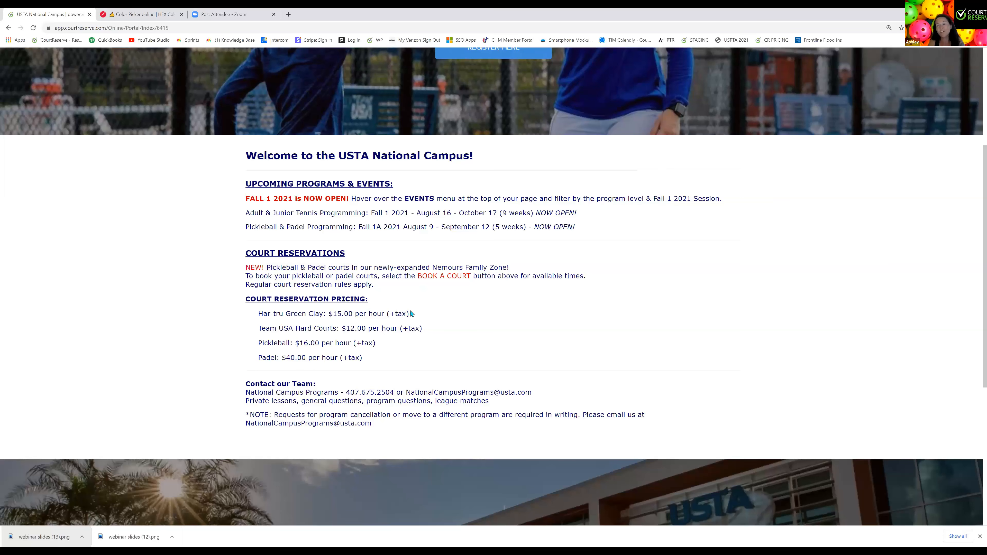
scroll(517, 331, "down", 1)
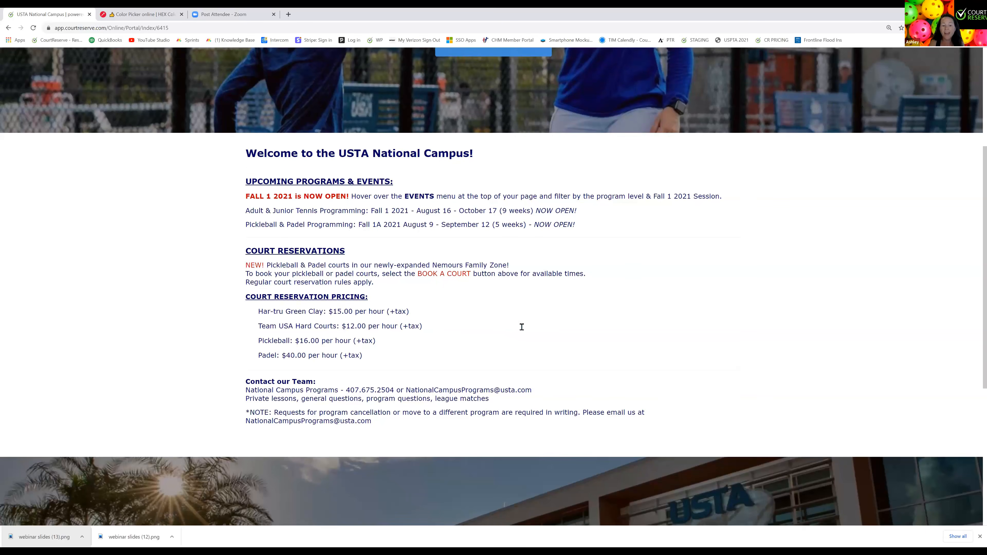
scroll(696, 272, "down", 6)
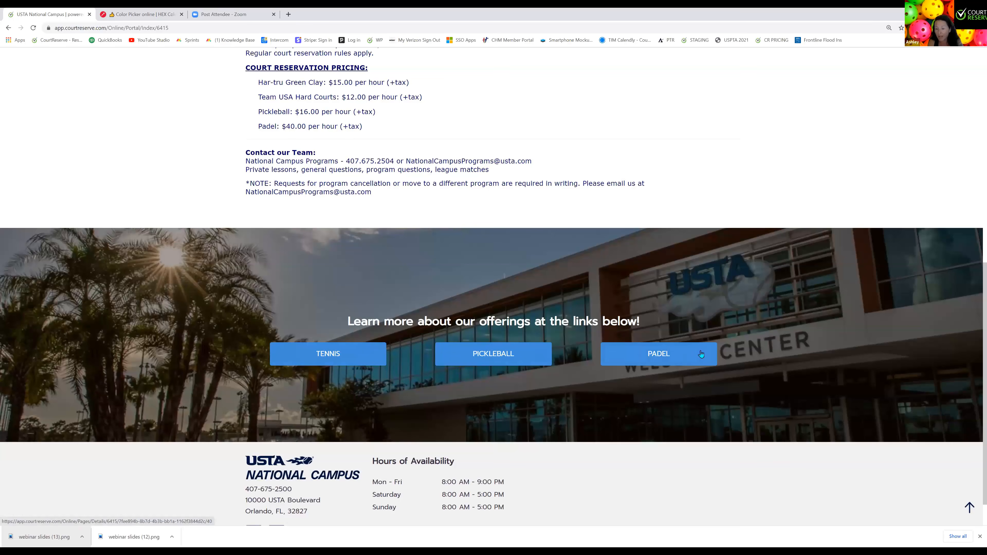
scroll(542, 422, "down", 1)
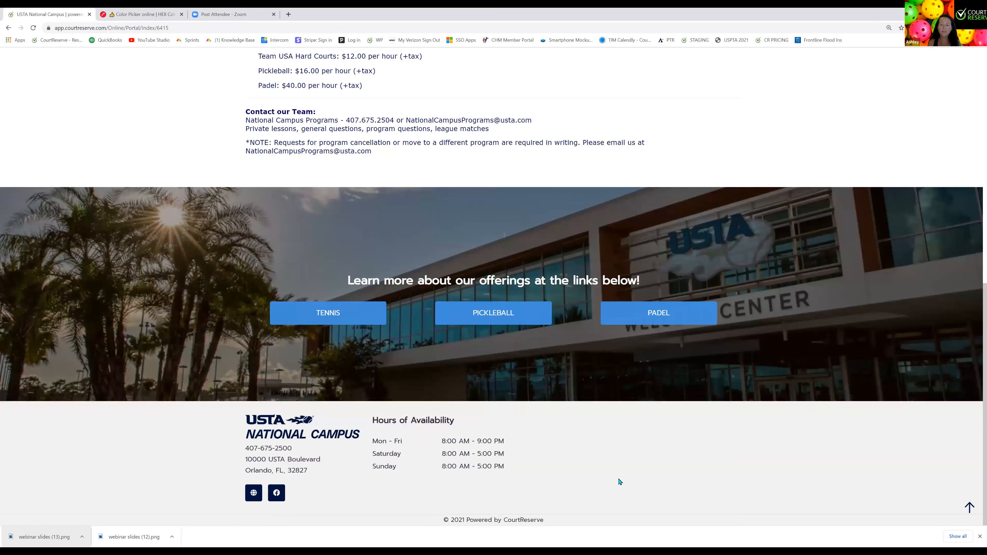
scroll(624, 461, "up", 7)
scroll(622, 357, "up", 5)
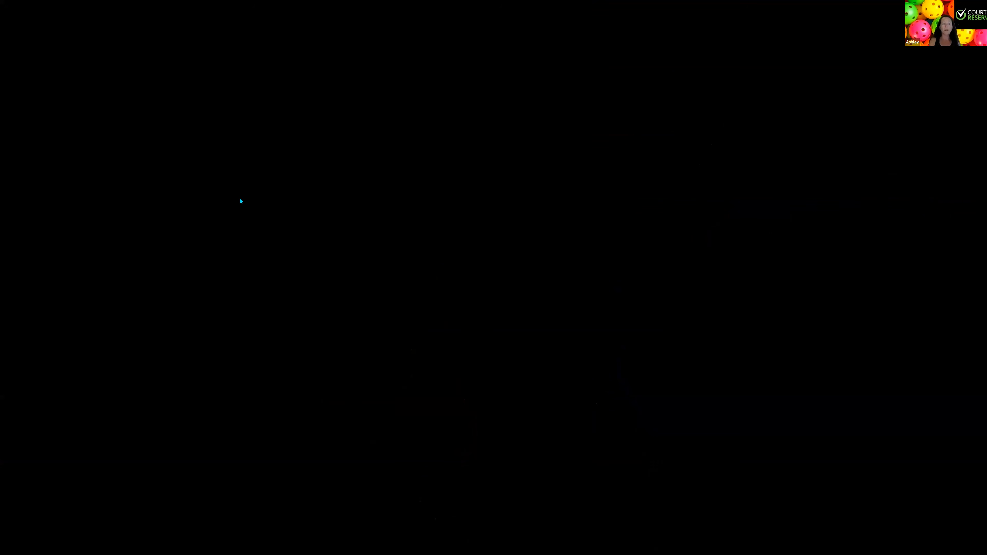
Open the Website portal settings in the CourtReserve admin panel and show the logo upload page
scroll(202, 232, "down", 4)
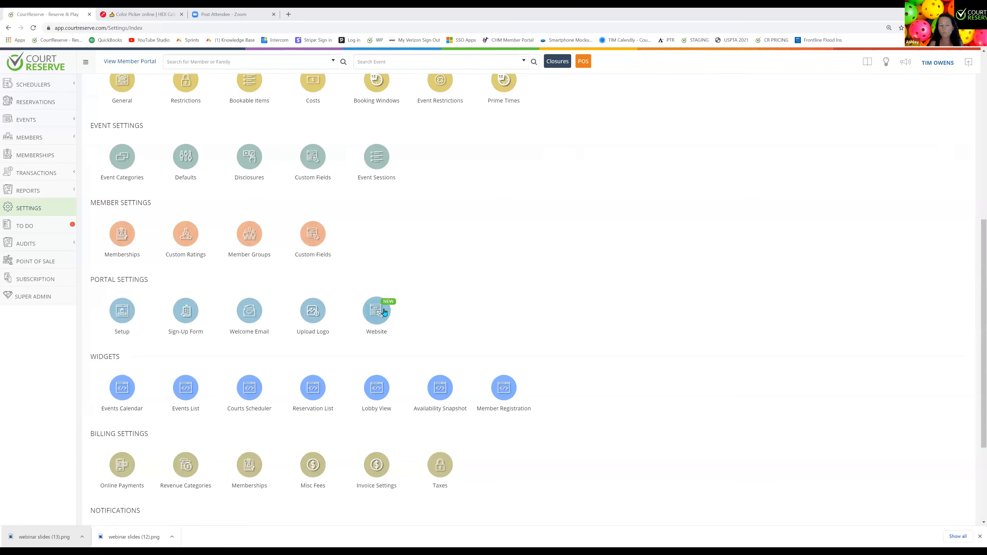
left_click(379, 314)
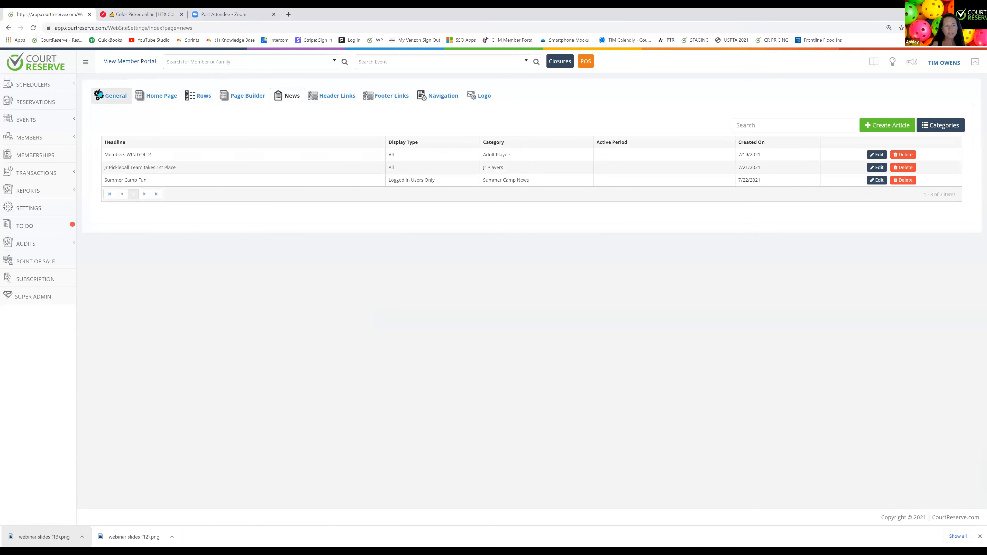
left_click(484, 96)
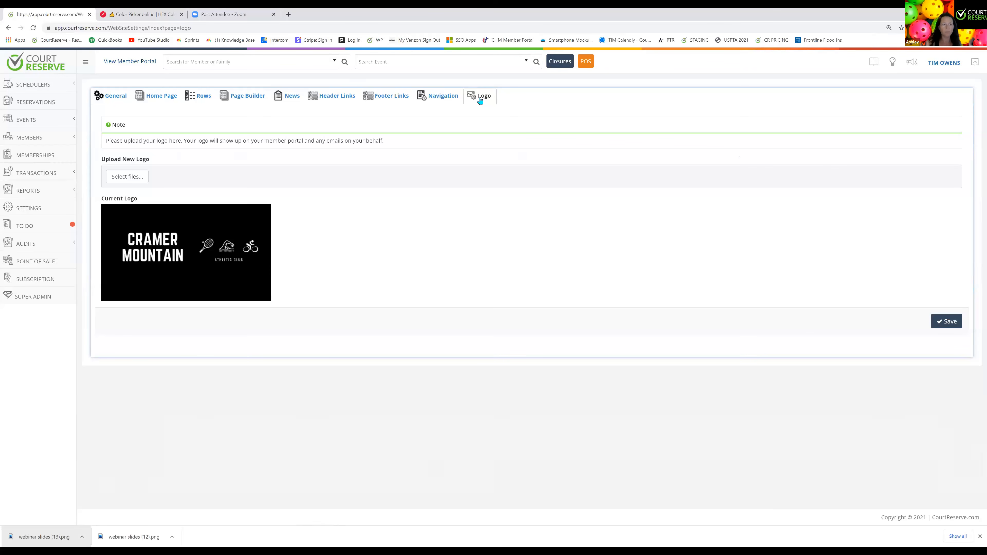
Switch to imagecolorpicker.com, sample the blue background of the Island Racquet Club logo, and copy its HEX code 38b6ff
left_click(144, 14)
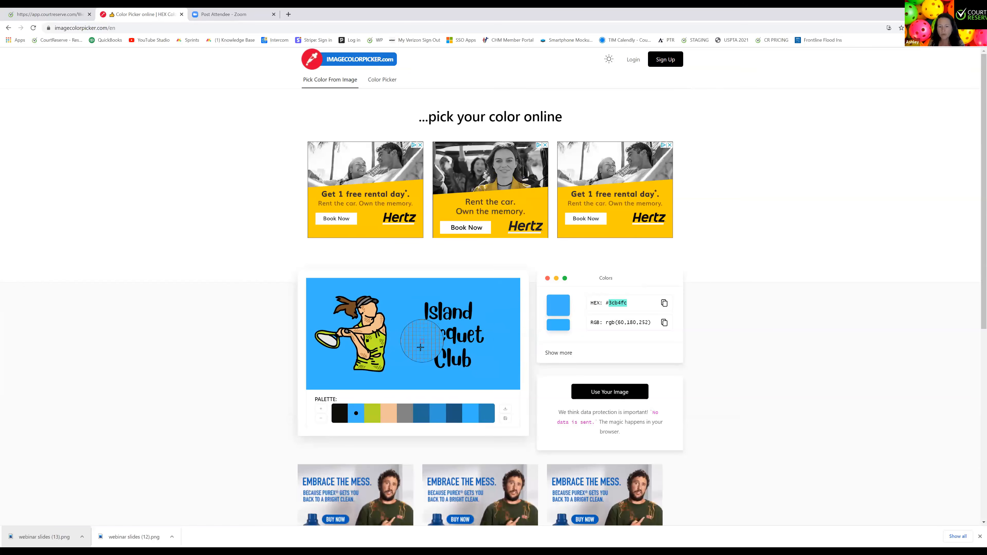
left_click(406, 311)
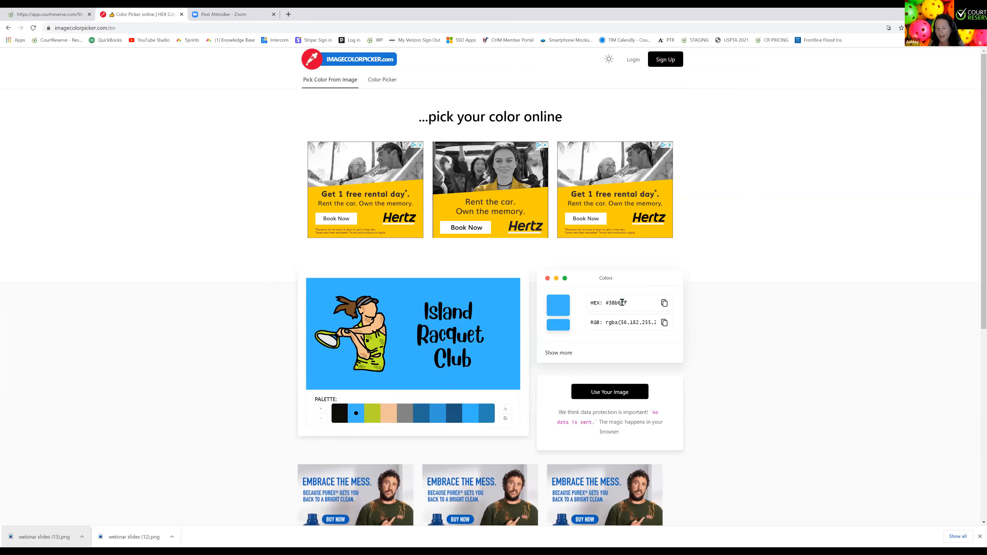
left_click_drag(628, 307, 608, 305)
right_click(617, 304)
left_click(633, 312)
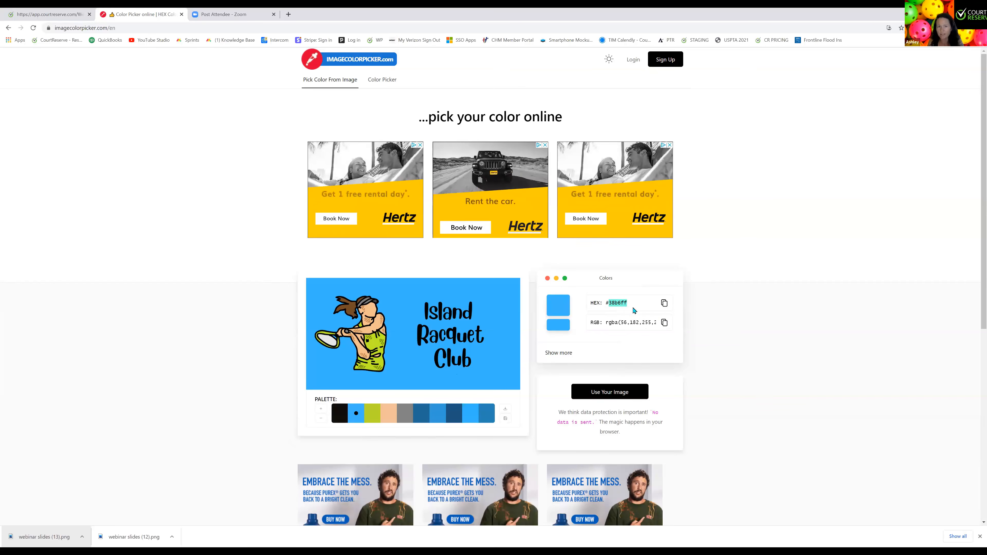
Return to the CourtReserve website settings and open the Base Background Color picker in the general settings
left_click(66, 17)
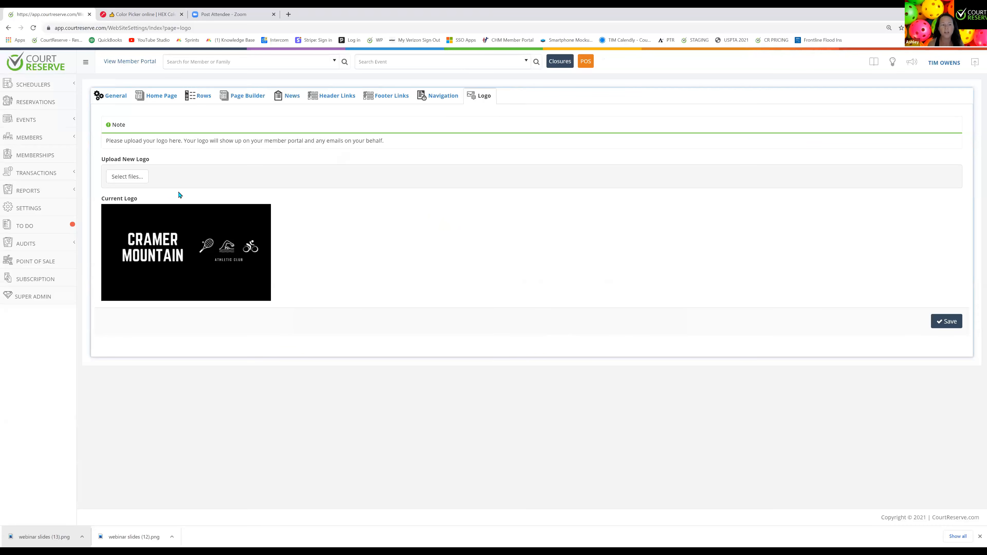
left_click(113, 97)
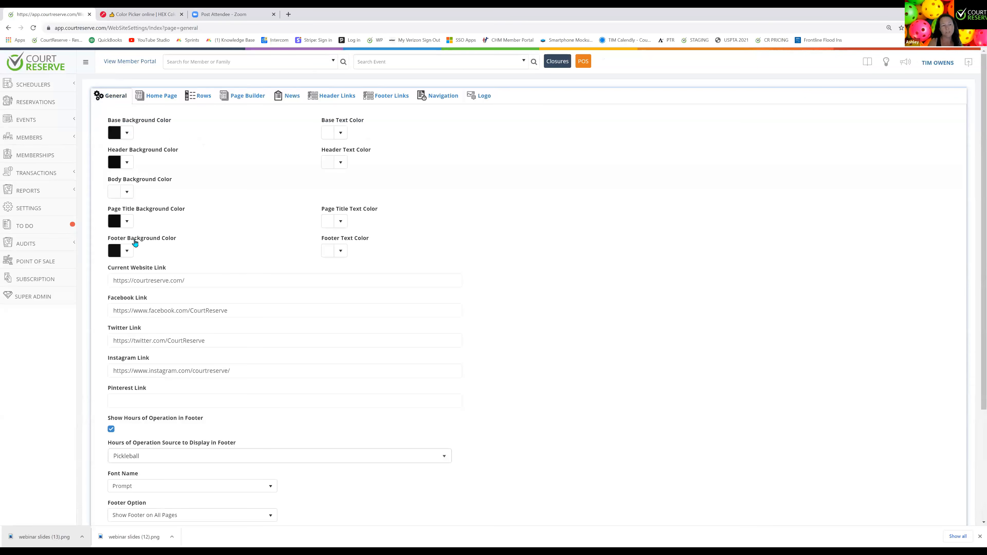
left_click(128, 132)
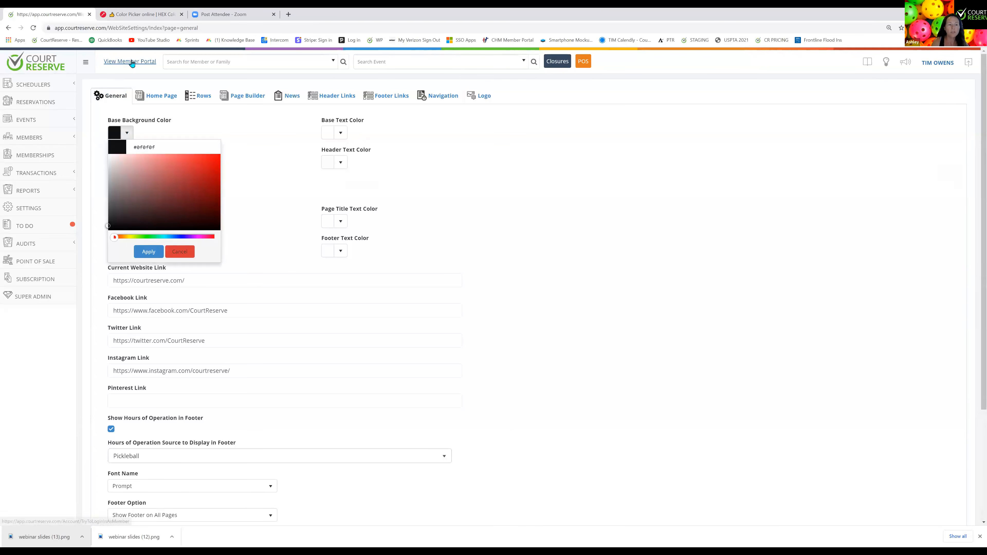
Examine the Cramer Mountain member portal home page for its base colors, and return to the website settings
left_click(132, 62)
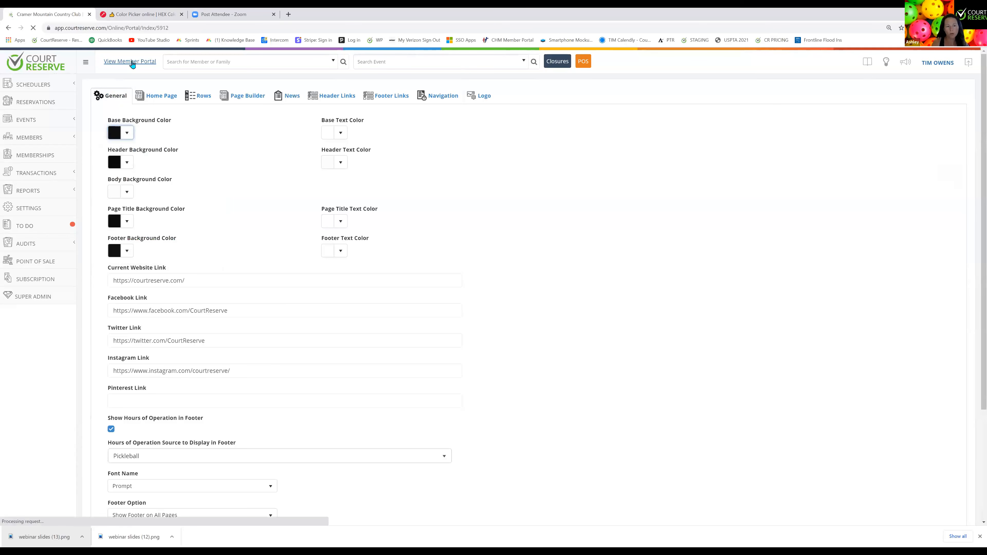
scroll(71, 146, "down", 5)
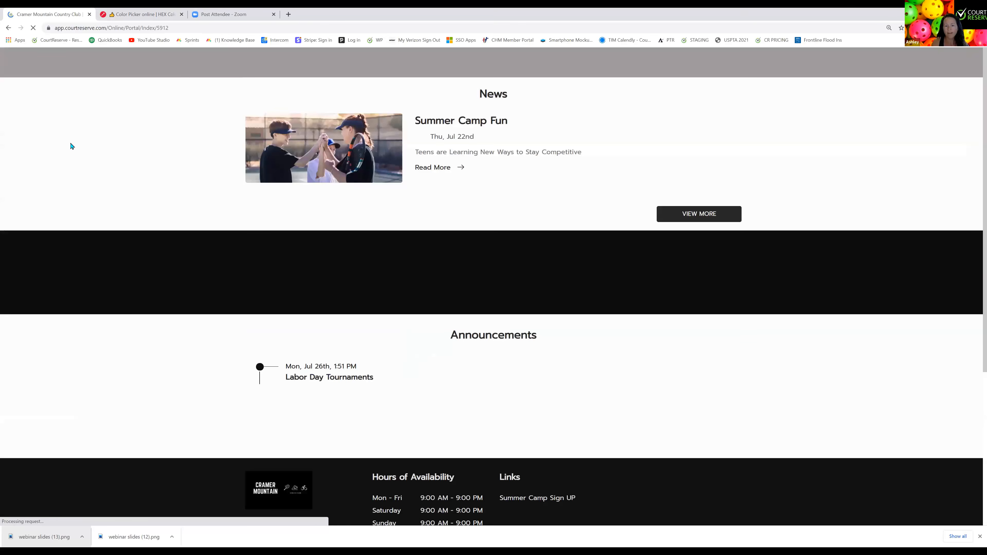
scroll(72, 147, "down", 1)
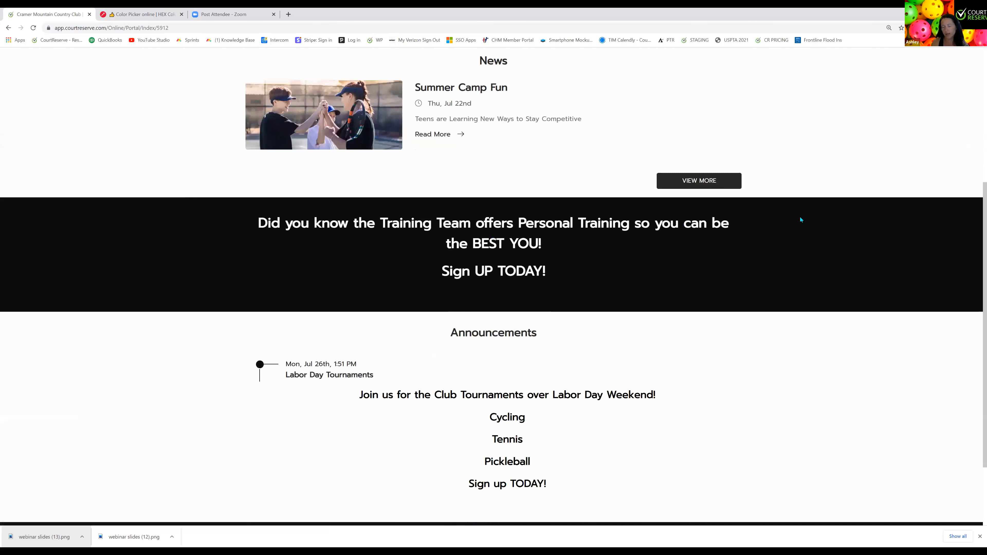
scroll(133, 125, "up", 5)
scroll(172, 457, "down", 8)
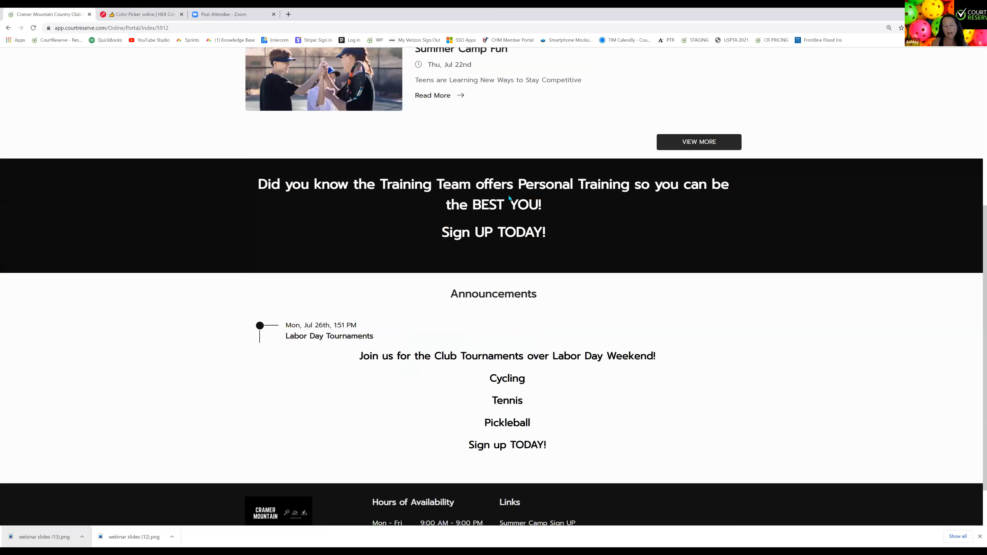
scroll(331, 388, "up", 8)
scroll(350, 391, "up", 1)
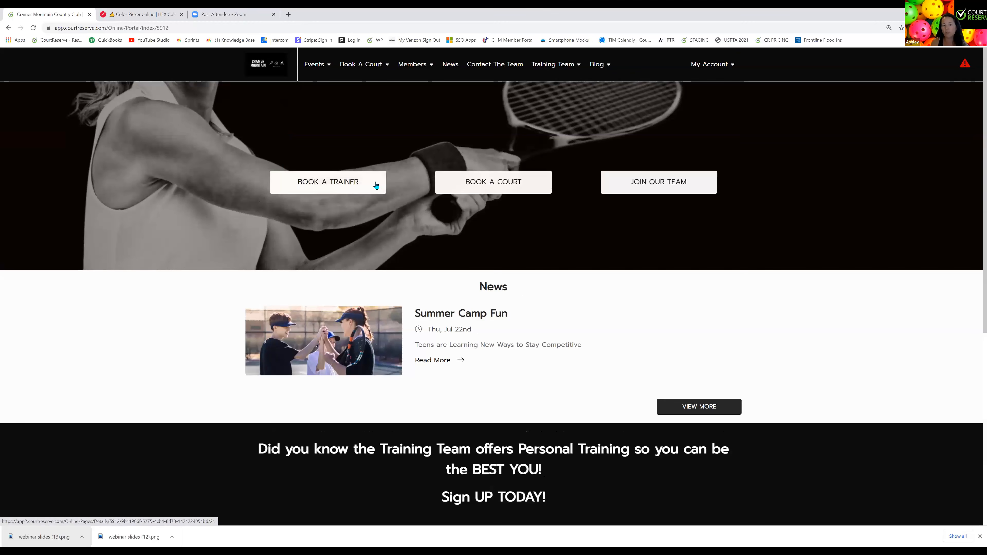
left_click(713, 65)
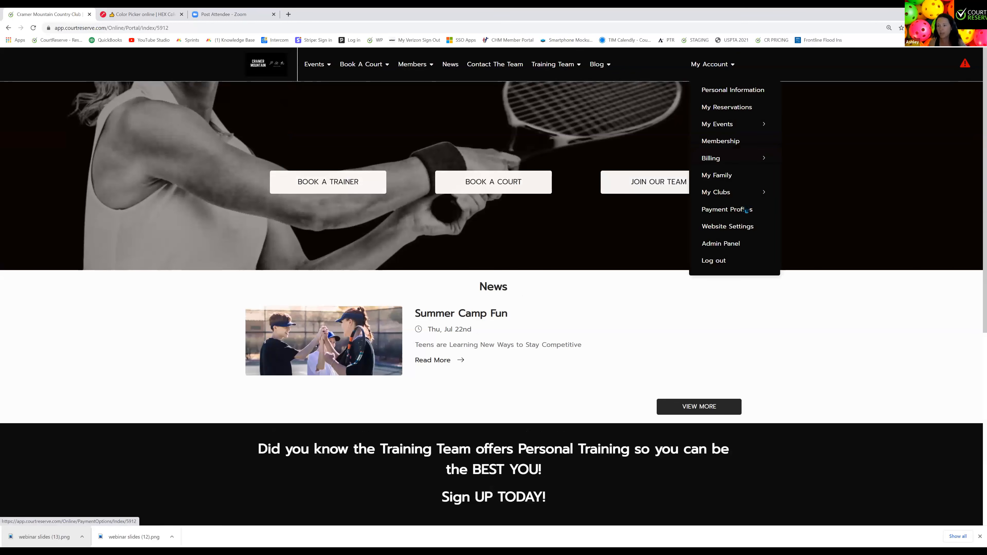
left_click(741, 227)
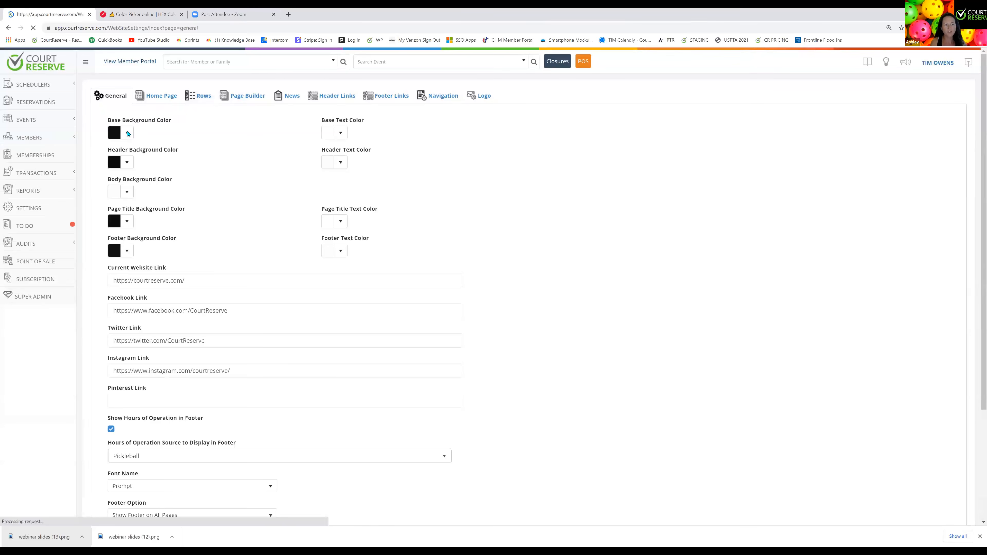
Try to paste the copied code 38b6ff as the Base Background Color and apply it
left_click(127, 133)
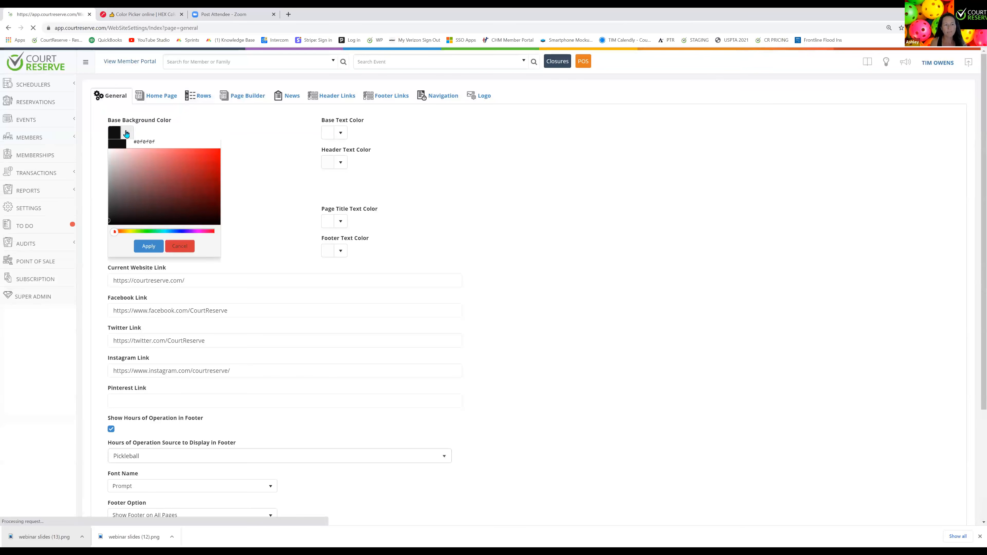
right_click(137, 148)
left_click(155, 186)
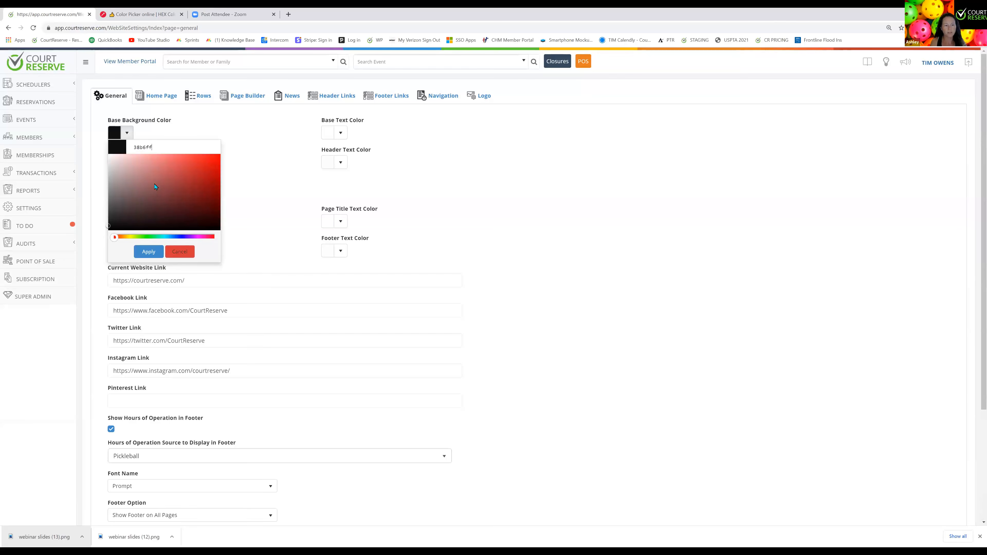
left_click(140, 252)
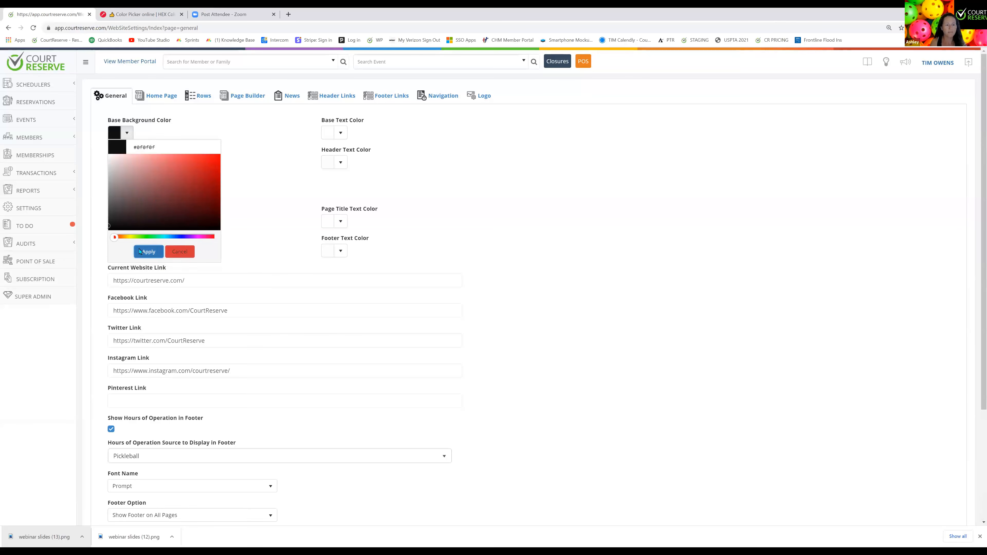
Set the Base Background Color to the copied HEX value 38b6ff, replacing the existing code completely
left_click(125, 133)
left_click_drag(157, 148, 134, 147)
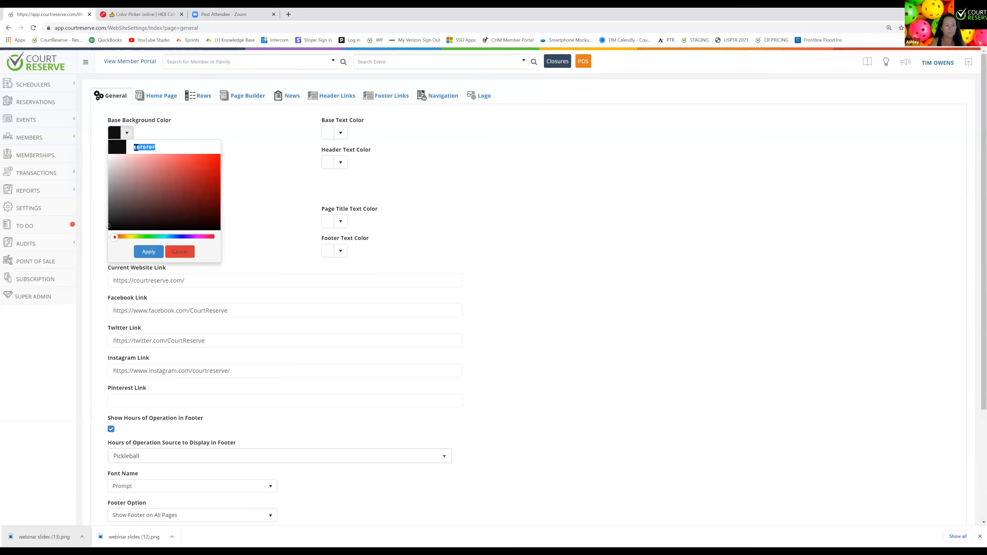
right_click(138, 147)
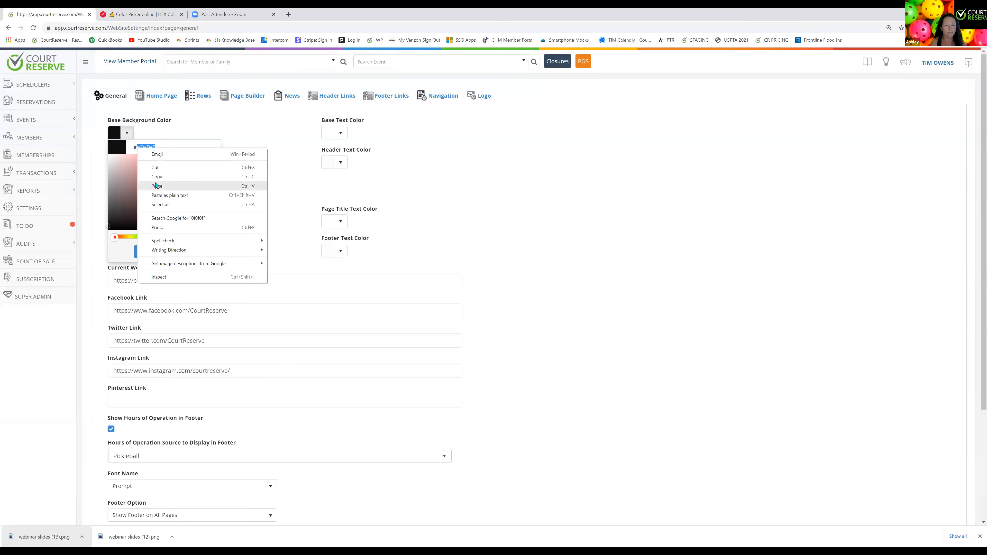
left_click(156, 186)
key("Return")
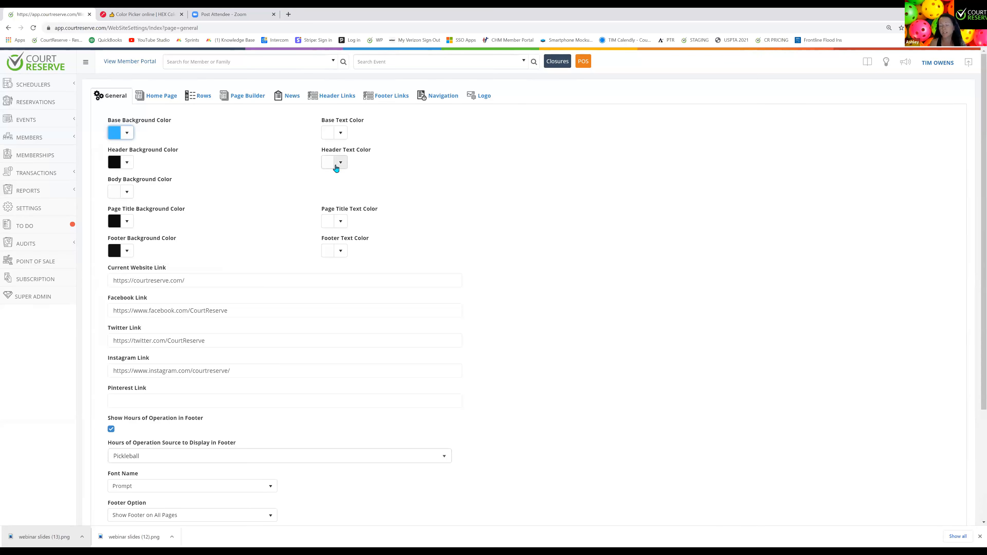
Save the general website settings with the new base color and open the member portal
scroll(836, 369, "down", 4)
left_click(929, 452)
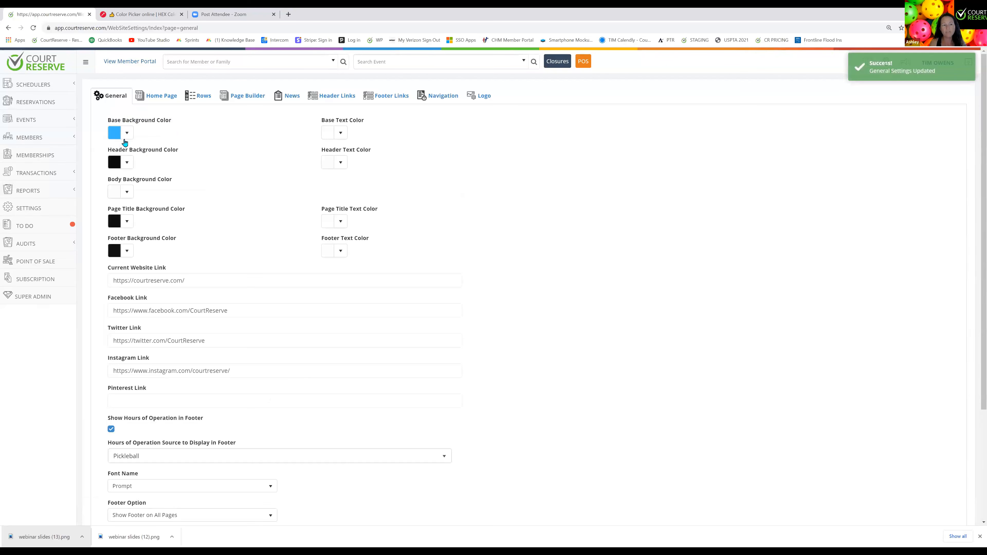
left_click(136, 64)
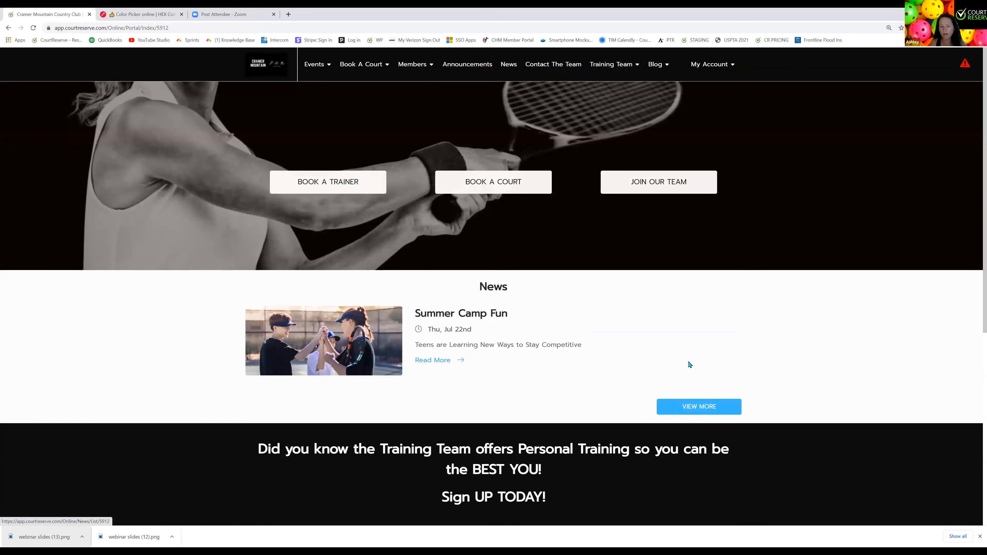
Examine the base color on the portal home page's buttons, announcements and footer, check the header menus, and return to the website settings
scroll(618, 319, "down", 5)
scroll(398, 275, "down", 2)
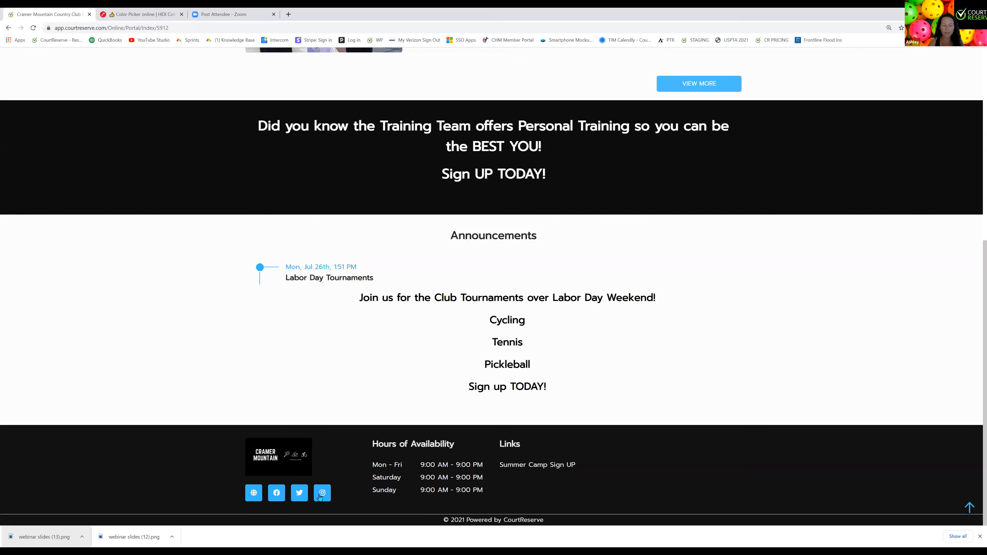
scroll(380, 447, "up", 7)
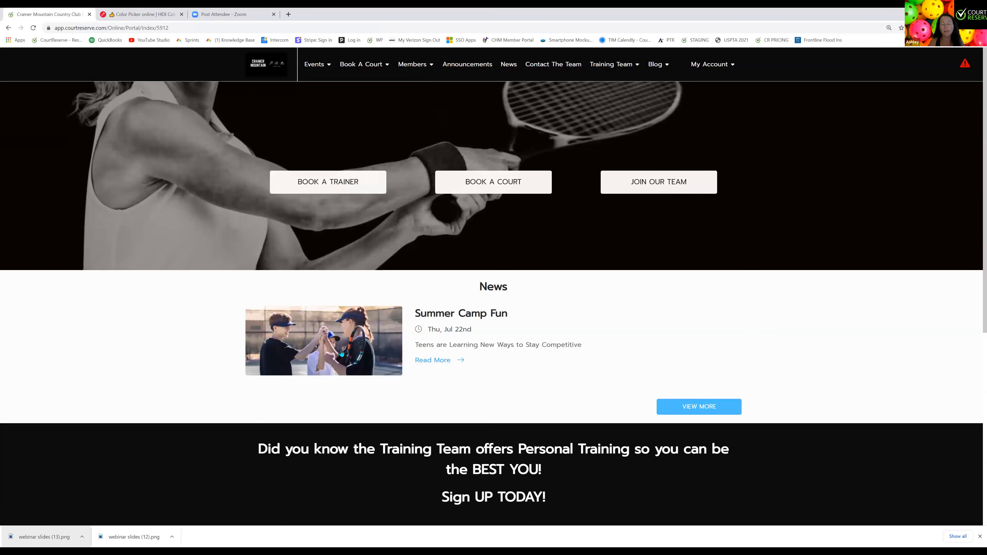
left_click(709, 64)
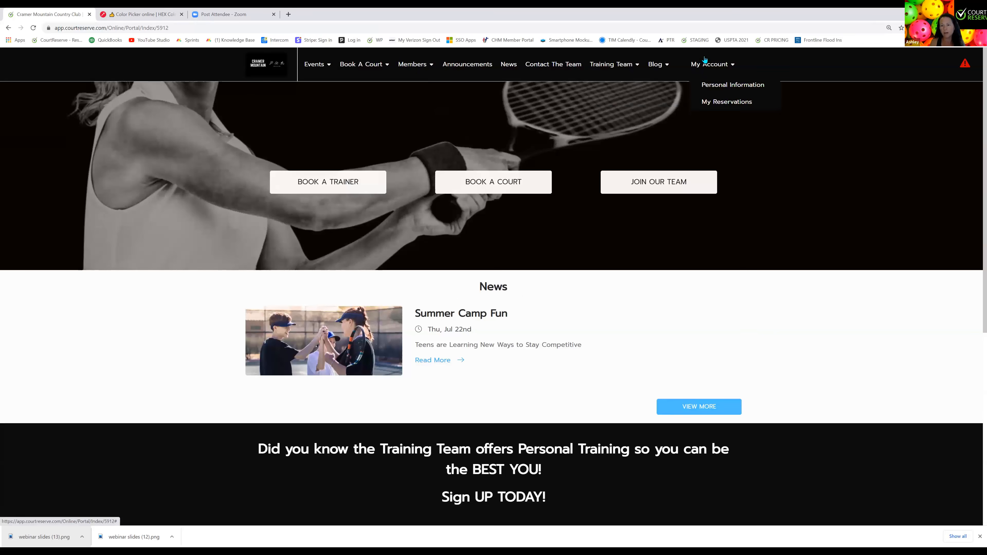
mouse_move(643, 64)
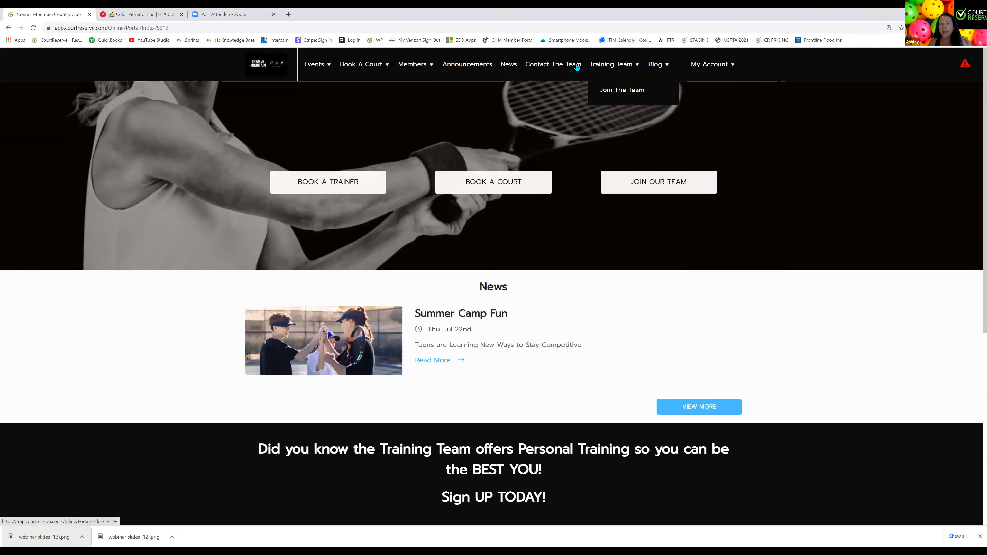
mouse_move(725, 70)
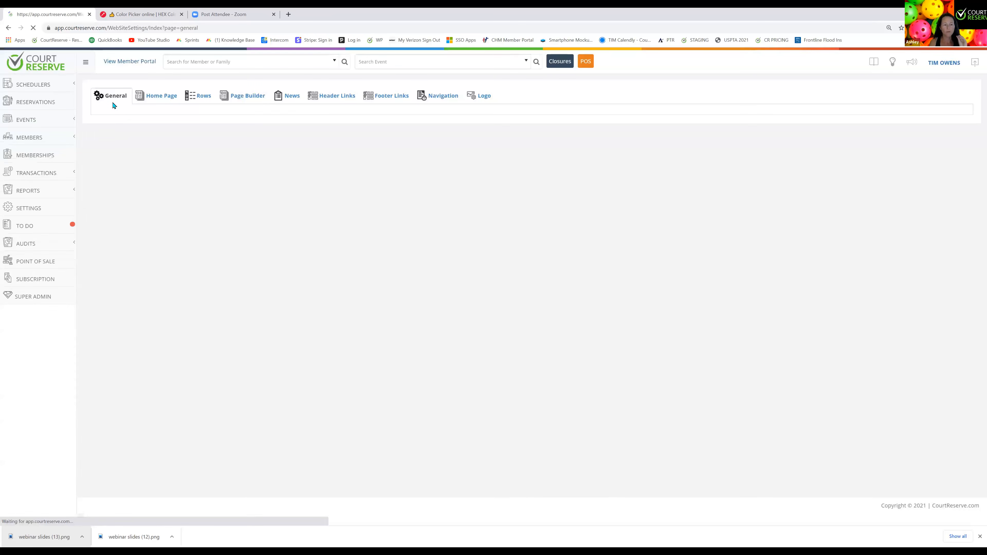
Try to recolor the Body Background Color by changing only its hue to green and applying it
scroll(138, 177, "down", 4)
scroll(140, 179, "up", 4)
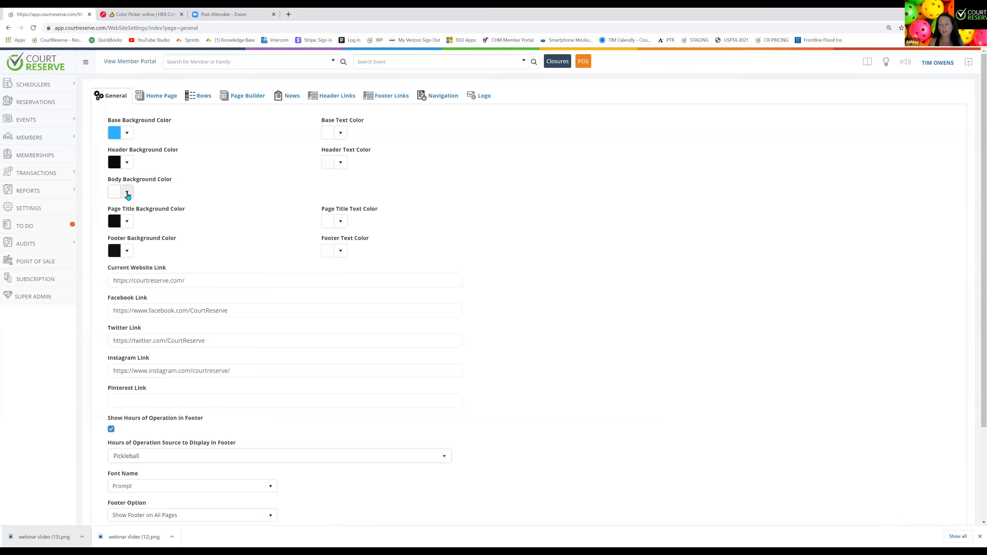
left_click(127, 193)
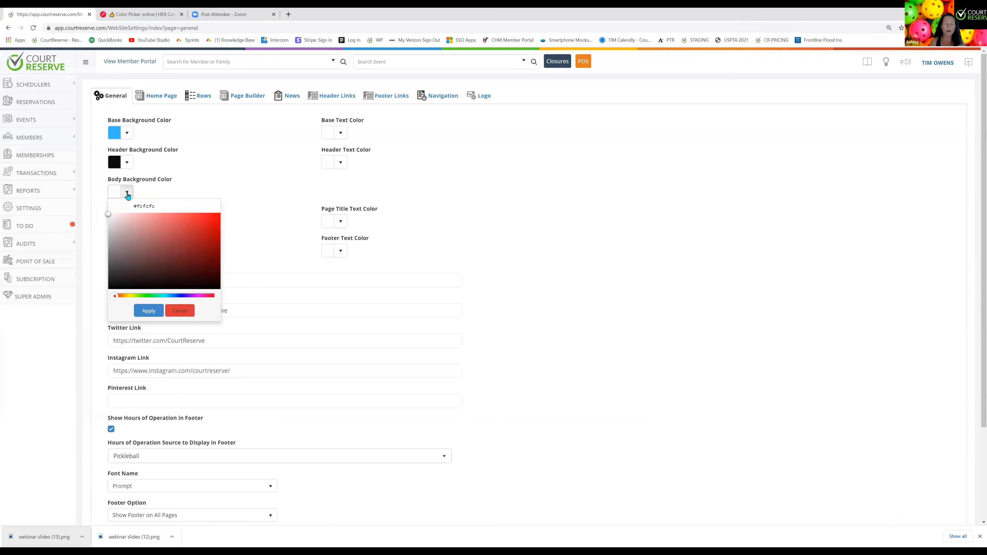
left_click(147, 296)
left_click(145, 310)
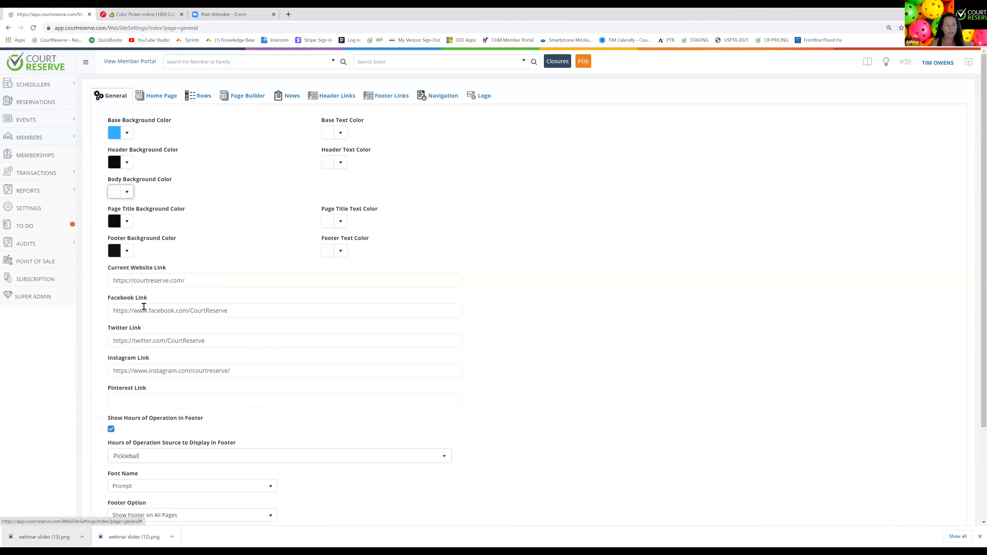
left_click(127, 192)
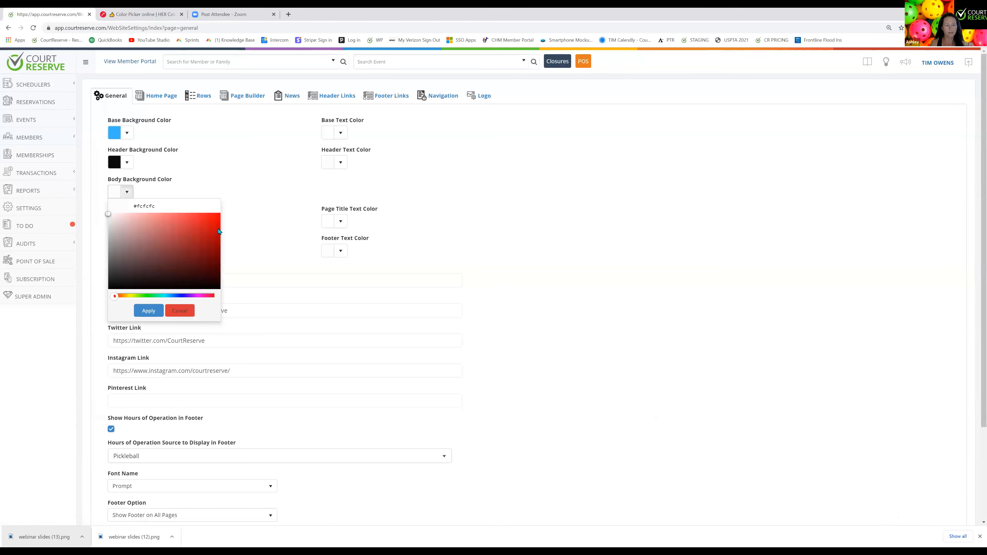
left_click(150, 296)
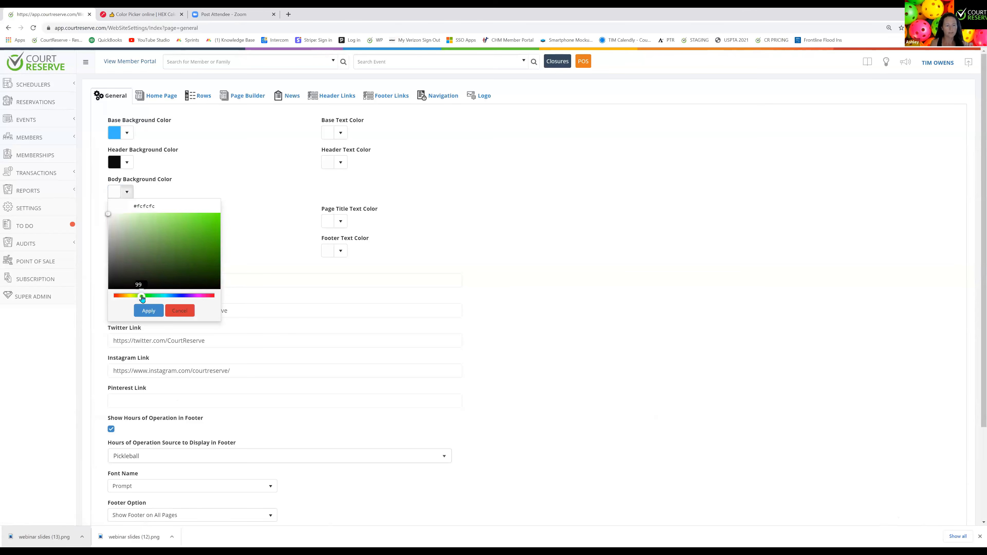
left_click(150, 310)
Set the Body Background Color to a bright cyan by choosing both its hue and its shade
left_click(127, 192)
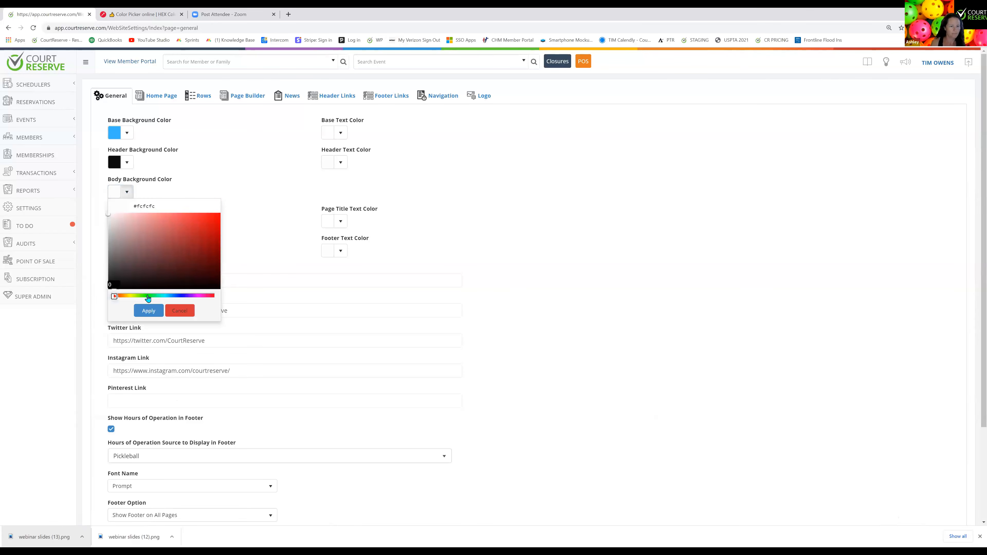
left_click(163, 297)
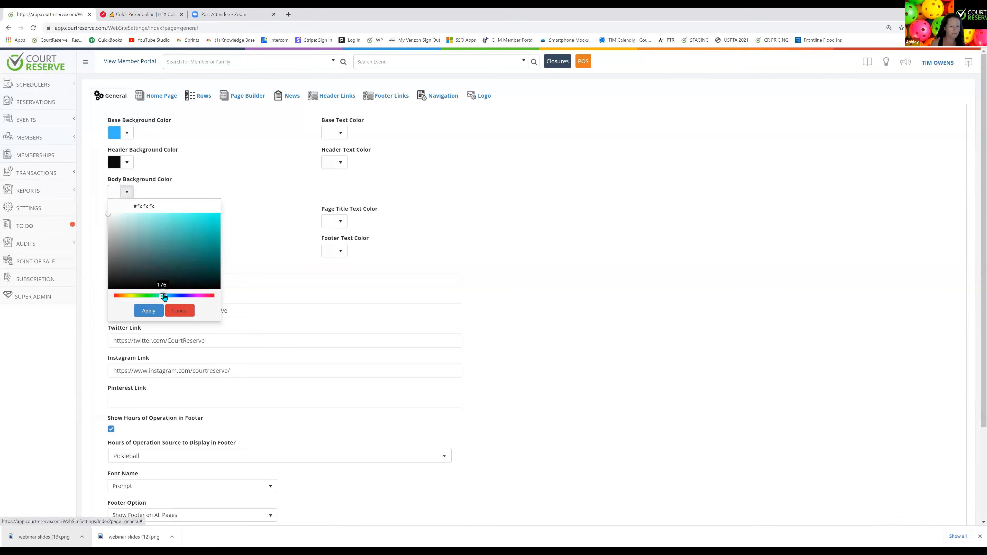
left_click(213, 216)
left_click(148, 311)
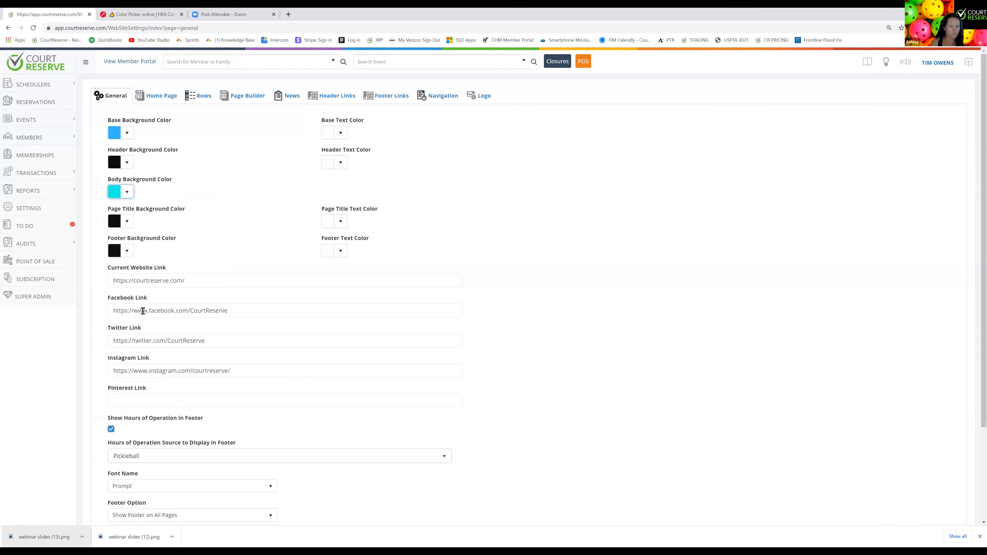
Set the Page Title Background Color to bright red and save the general website settings
left_click(126, 221)
left_click(203, 253)
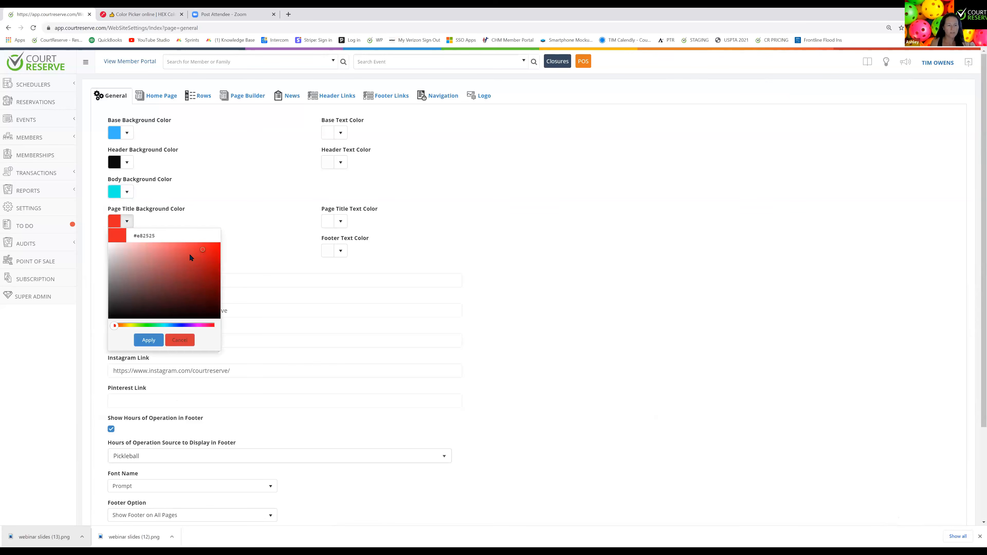
left_click(146, 340)
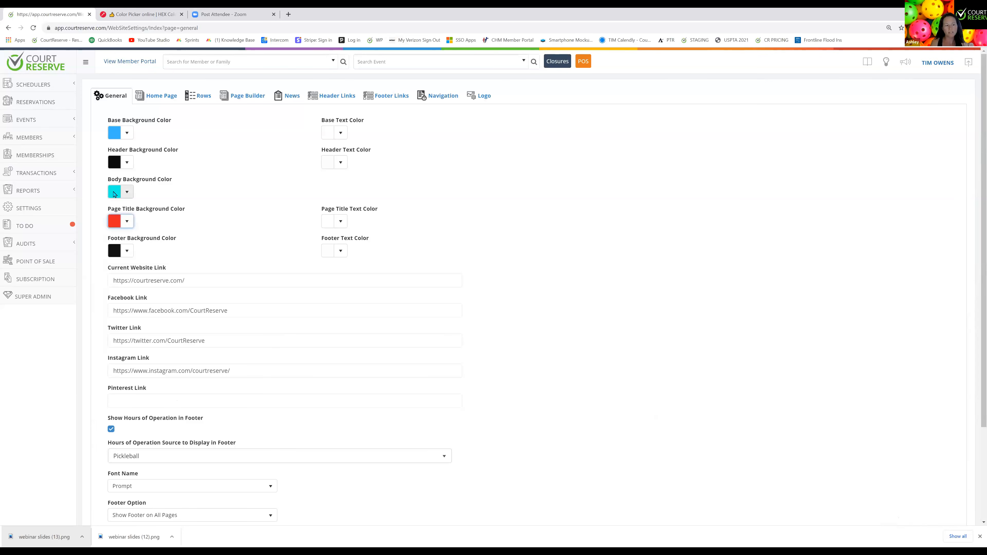
scroll(789, 393, "down", 2)
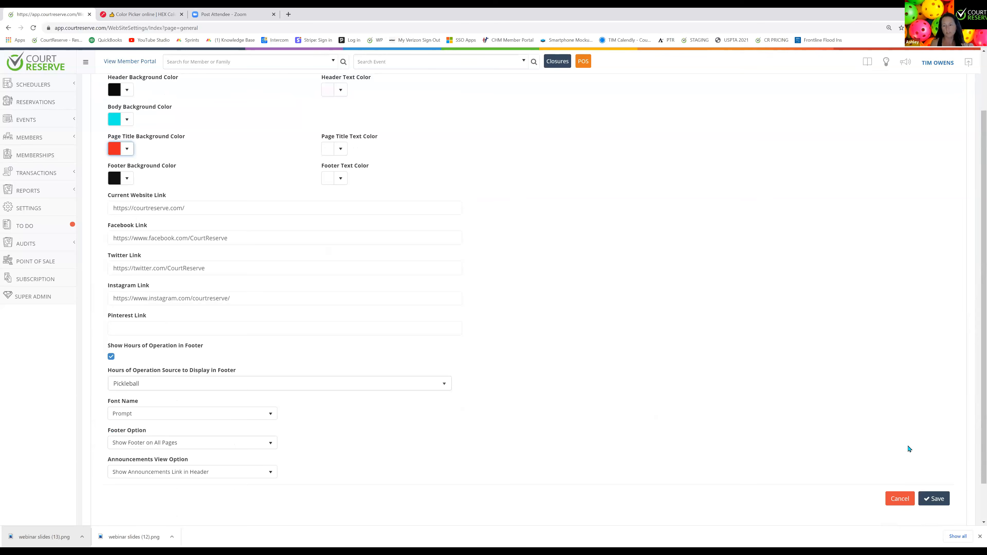
scroll(909, 449, "down", 1)
left_click(934, 453)
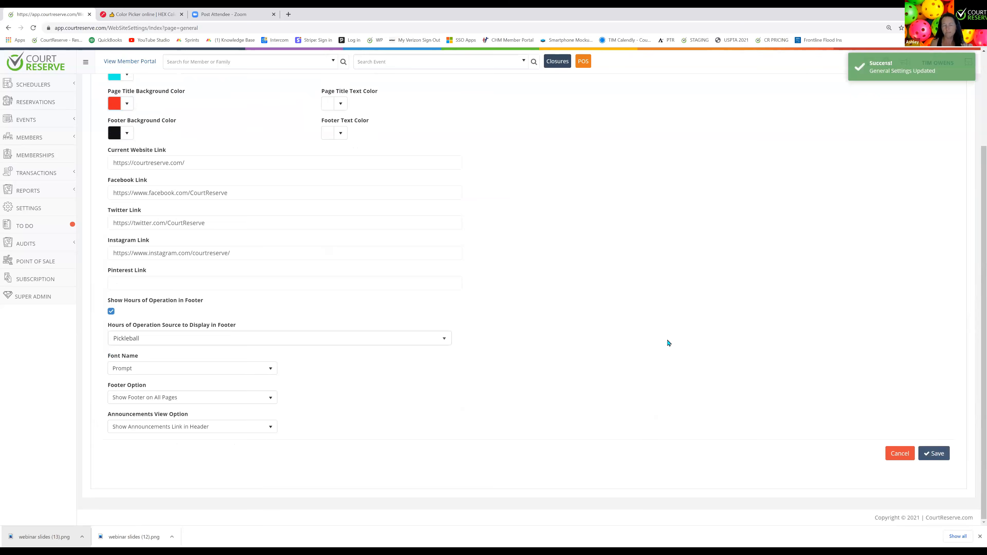
View the member portal home page and examine its body background behind the News and Announcements sections
left_click(131, 65)
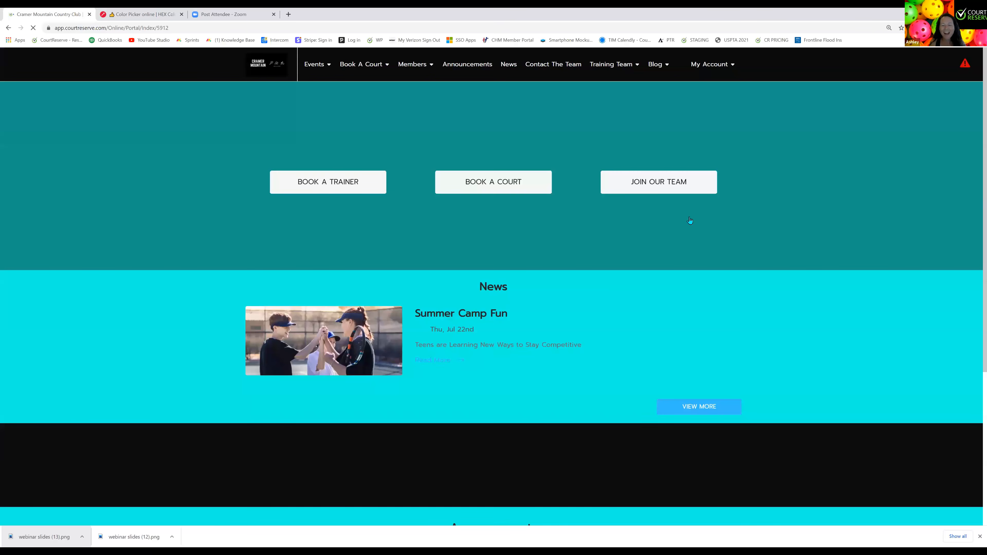
scroll(820, 265, "down", 4)
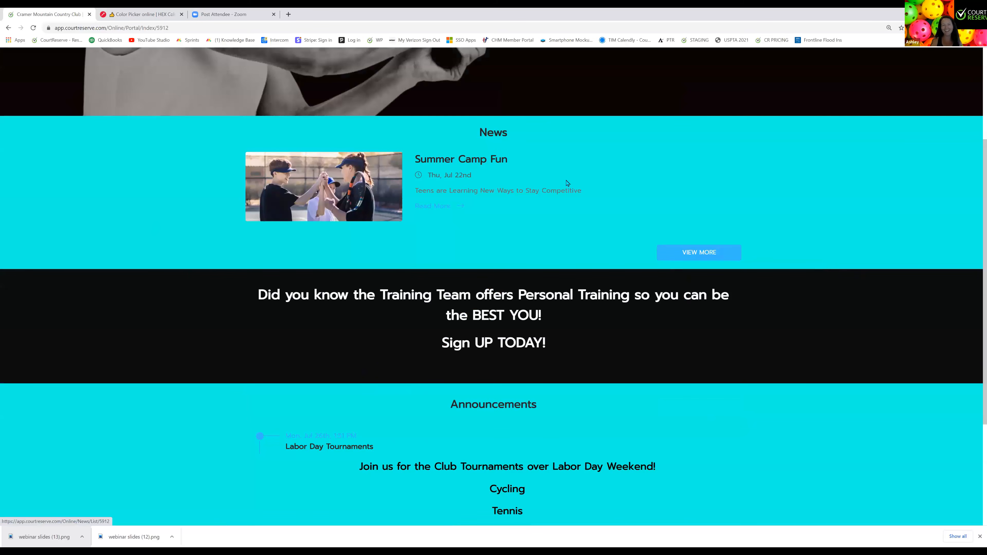
scroll(586, 299, "up", 3)
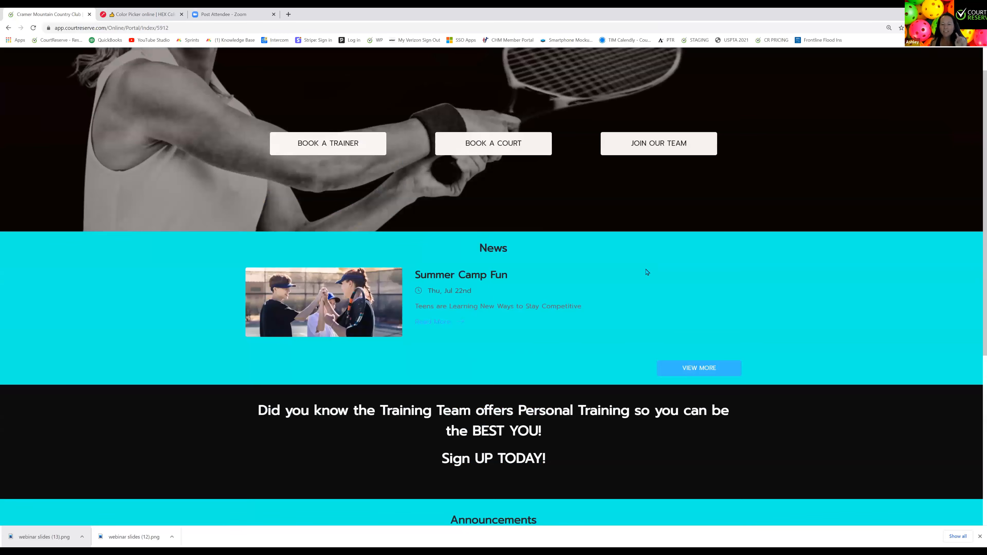
scroll(640, 296, "up", 1)
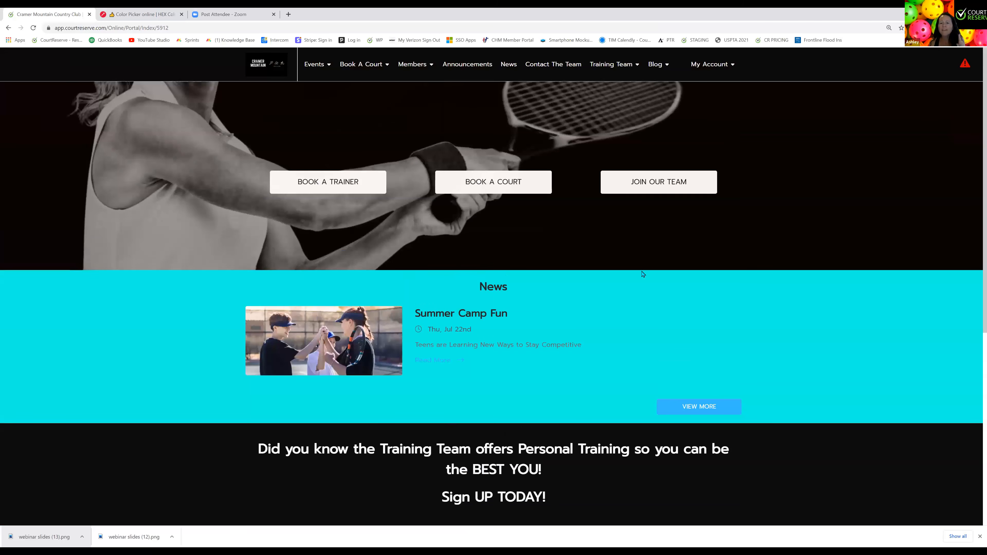
Open the portal's Contact The Team page and follow its Training Blog link
left_click(568, 69)
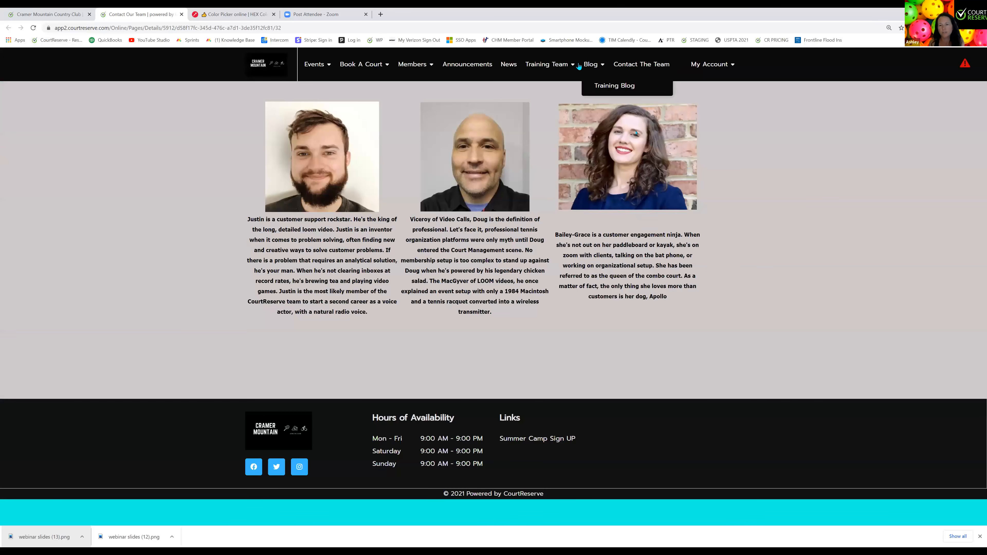
mouse_move(590, 67)
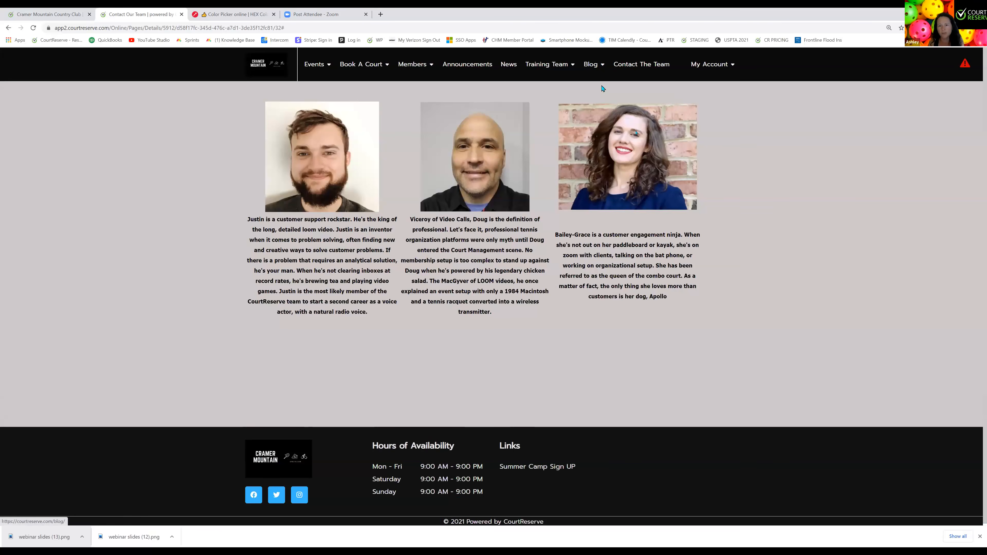
left_click(589, 66)
left_click(596, 89)
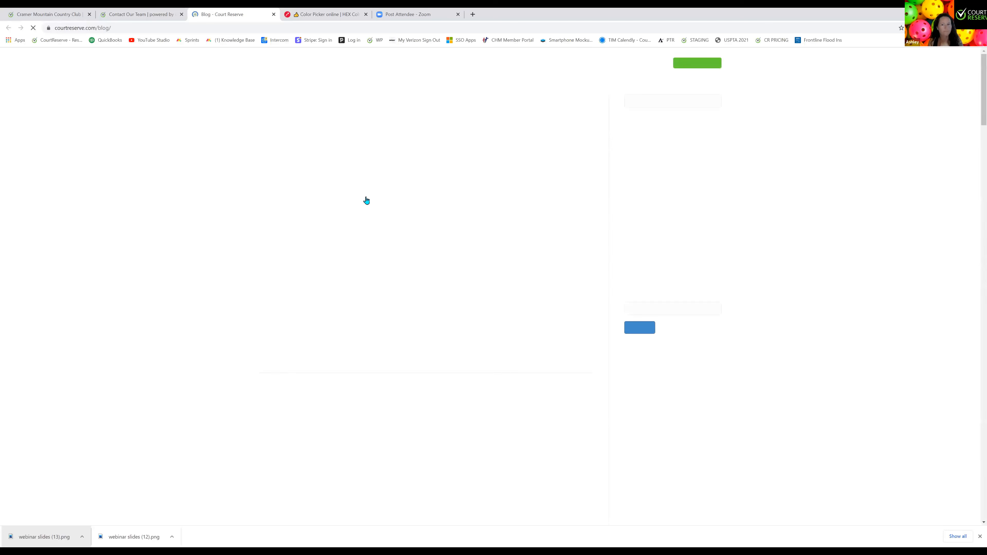
Close the blog and color picker pages, and open the portal's News page to check its title bar color
left_click(274, 14)
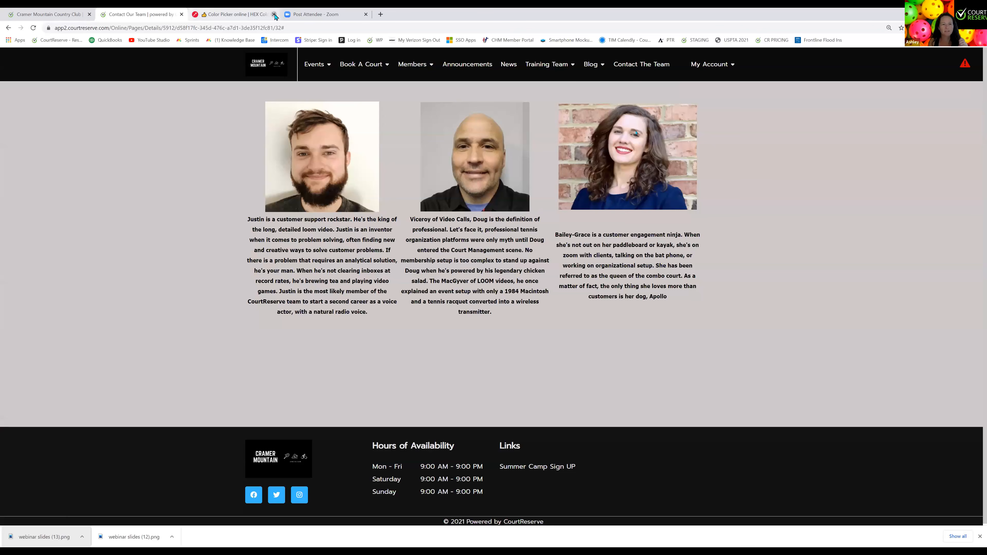
left_click(275, 14)
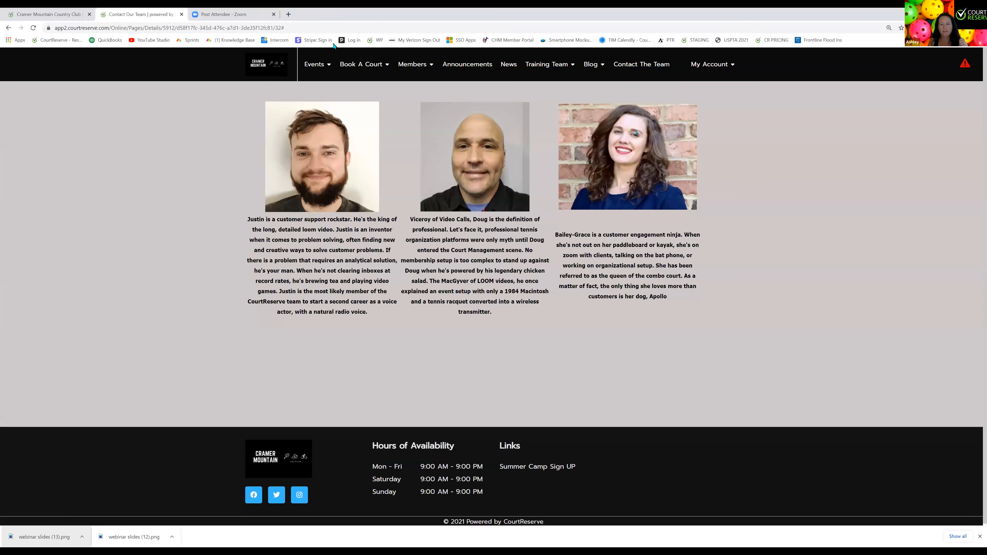
left_click(510, 66)
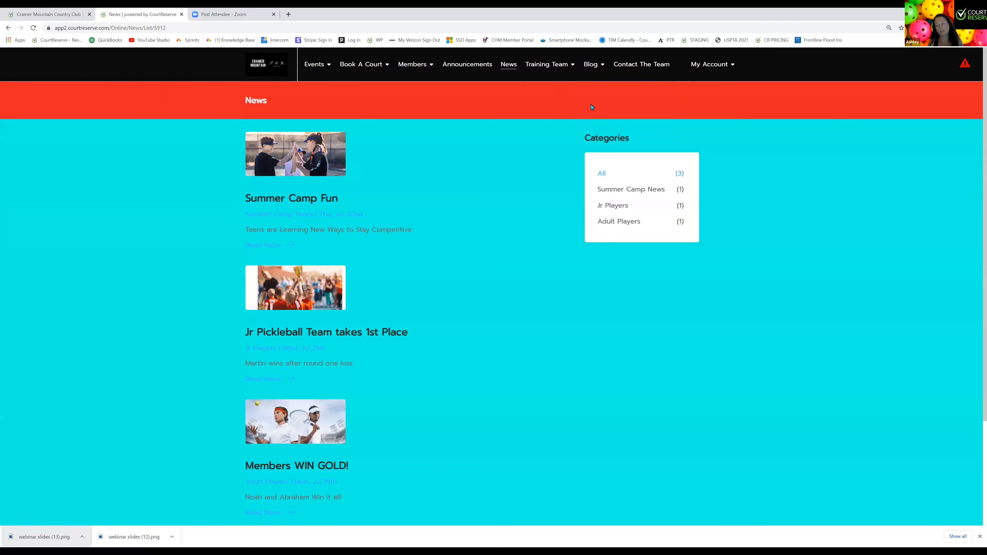
Return to the general website settings and review the Current Website Link, social media links and footer Hours of Operation options
mouse_move(718, 66)
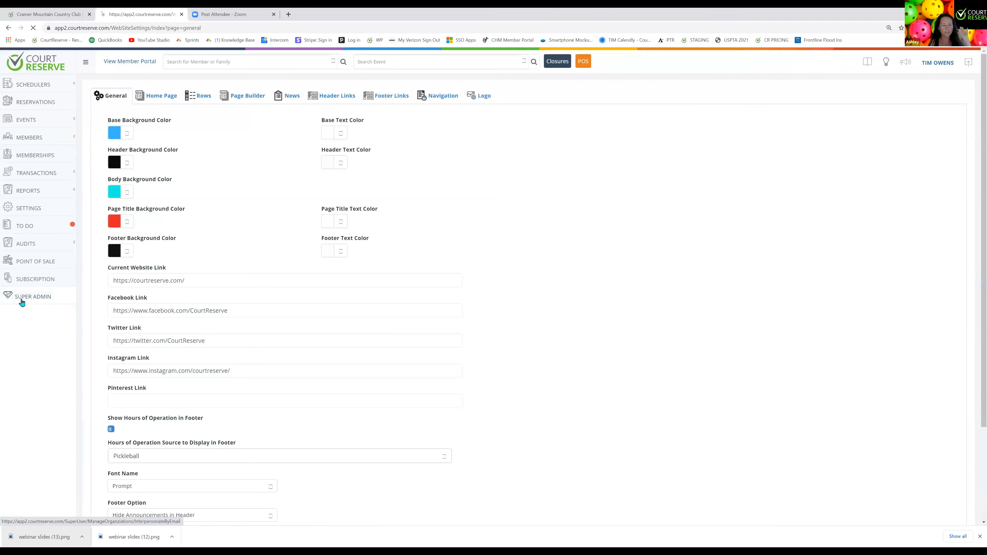
scroll(172, 341, "down", 2)
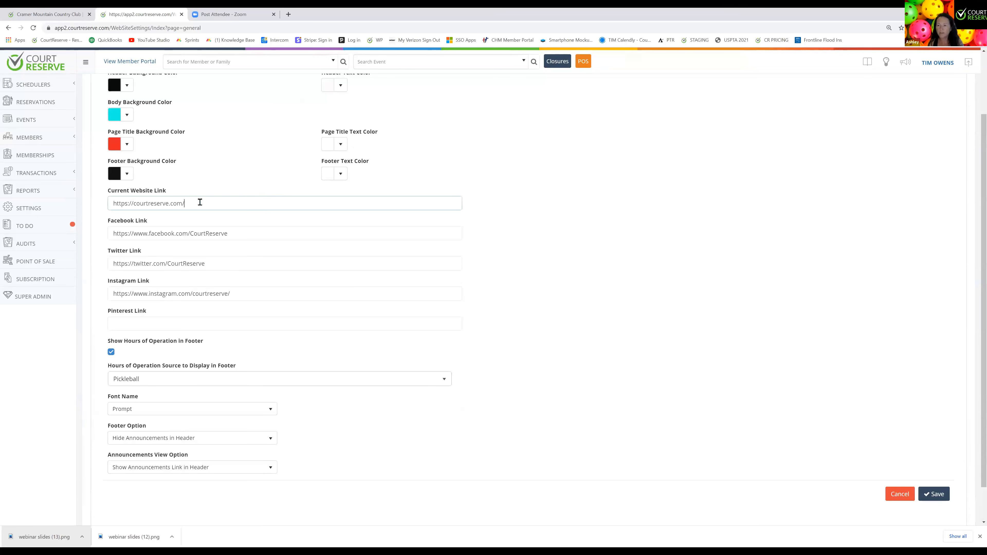
left_click_drag(199, 202, 99, 207)
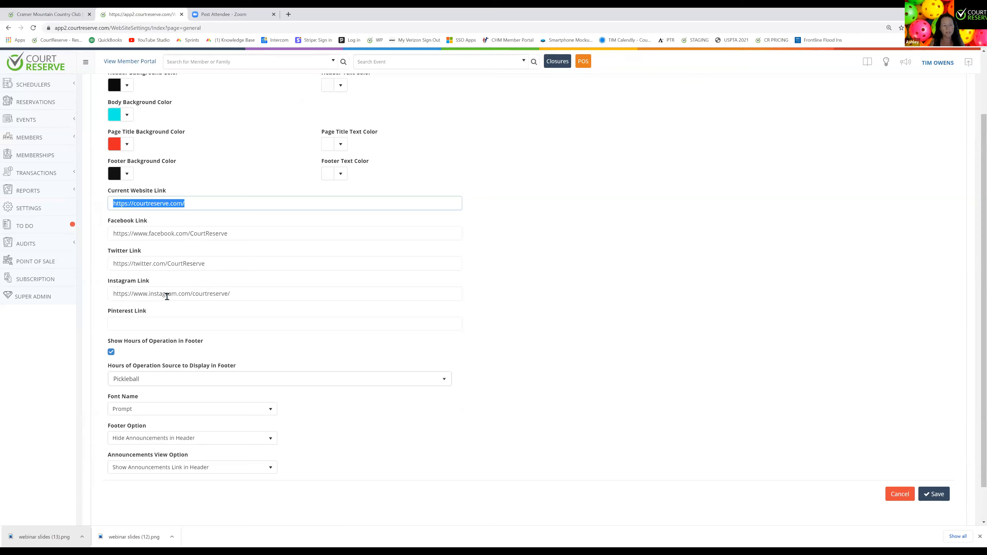
scroll(174, 317, "down", 1)
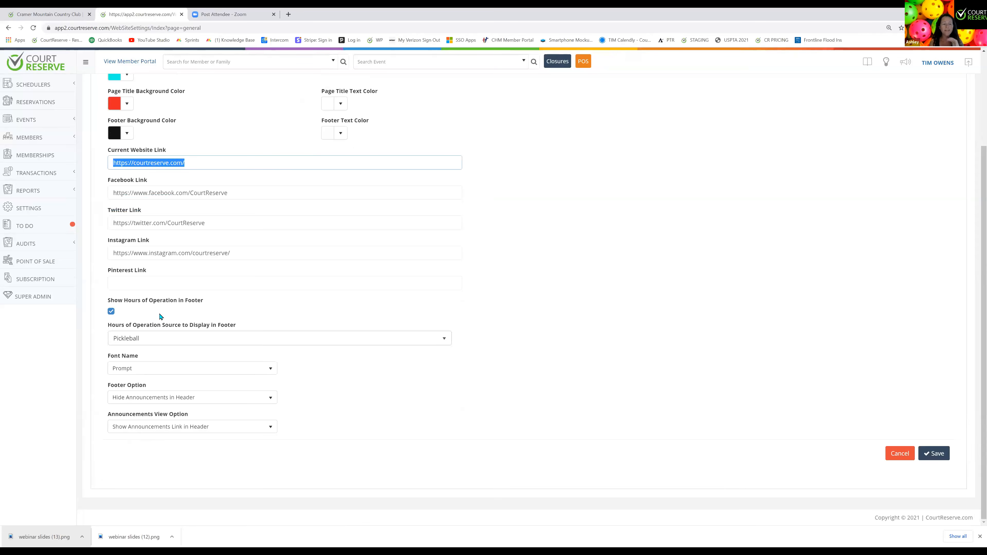
left_click(161, 316)
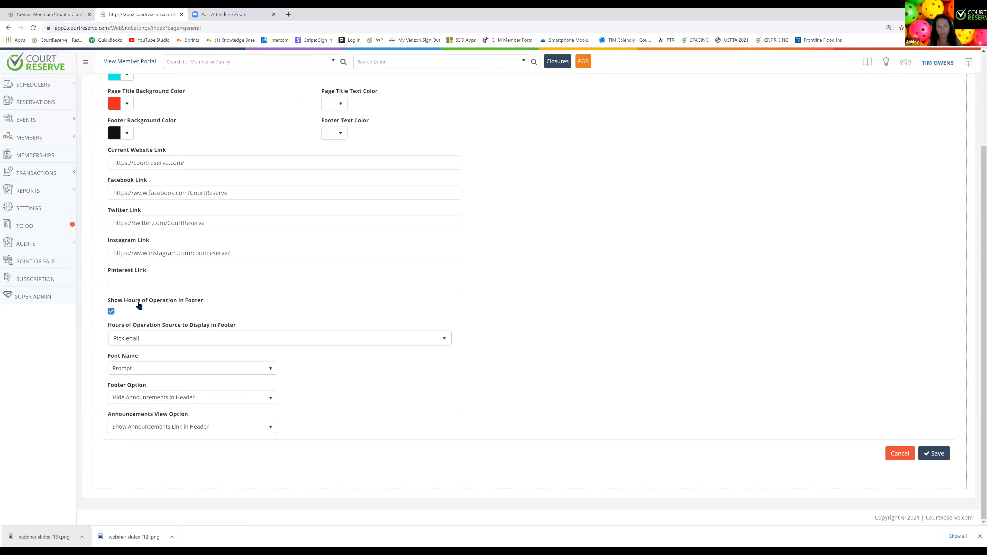
left_click(143, 342)
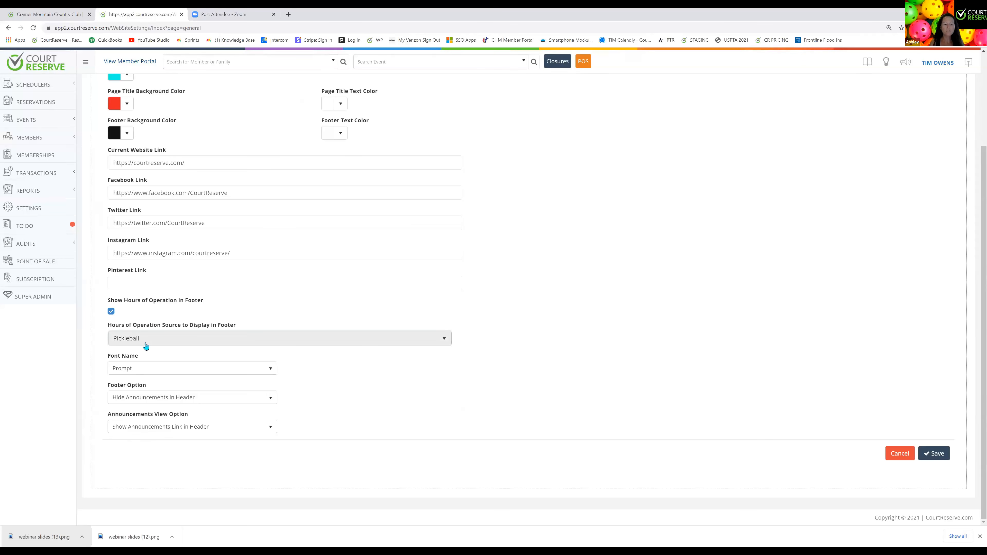
Toggle Show Hours of Operation in Footer off and back on, and review the available hours sources
left_click(112, 311)
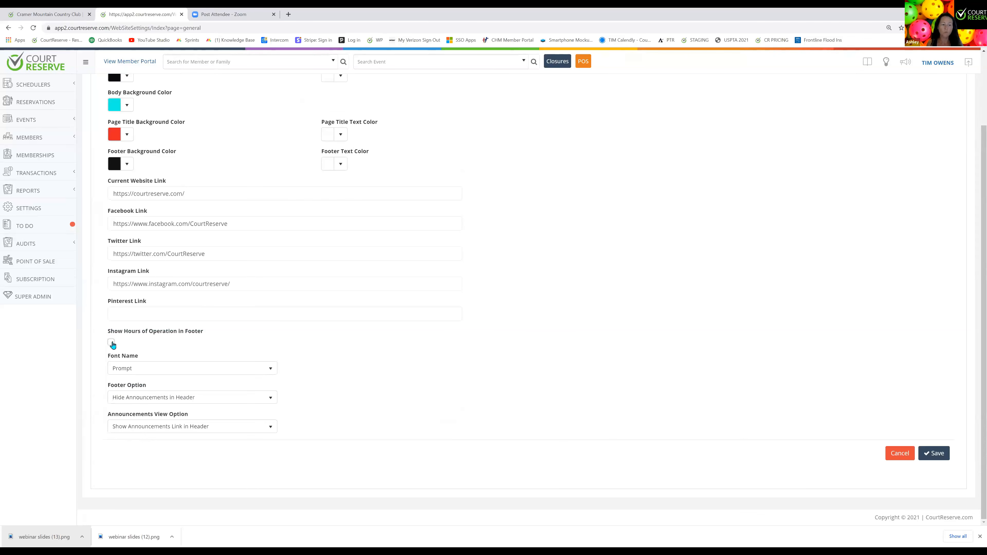
left_click(111, 343)
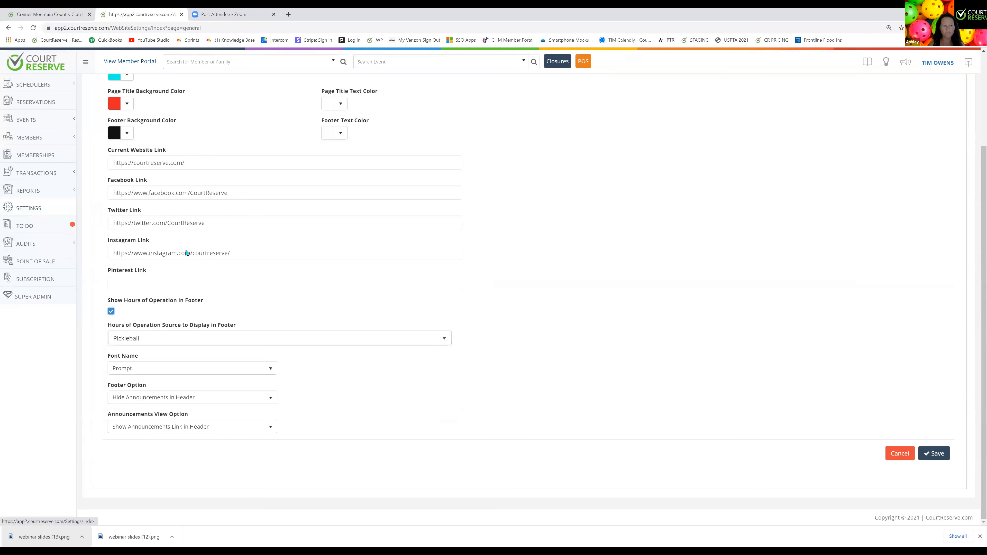
left_click(164, 338)
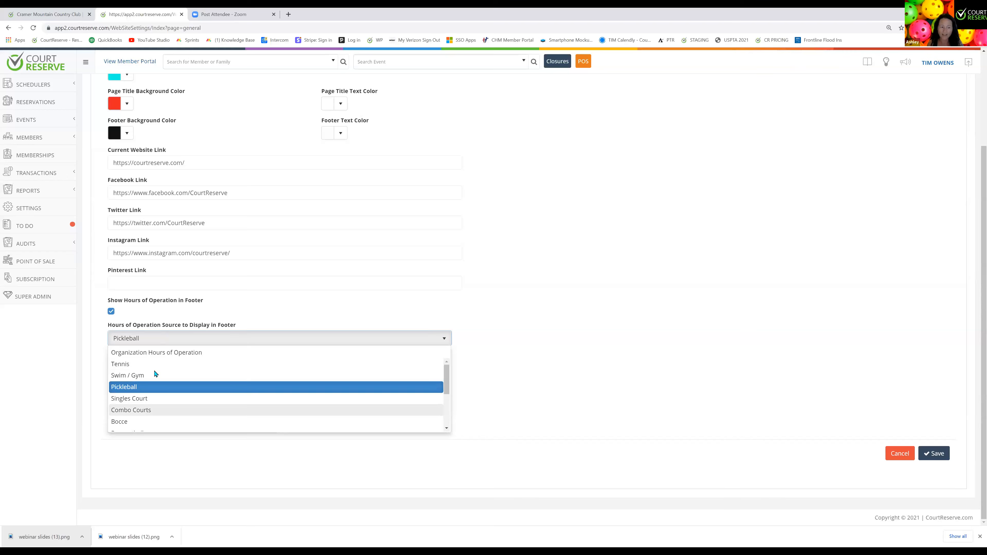
left_click(251, 313)
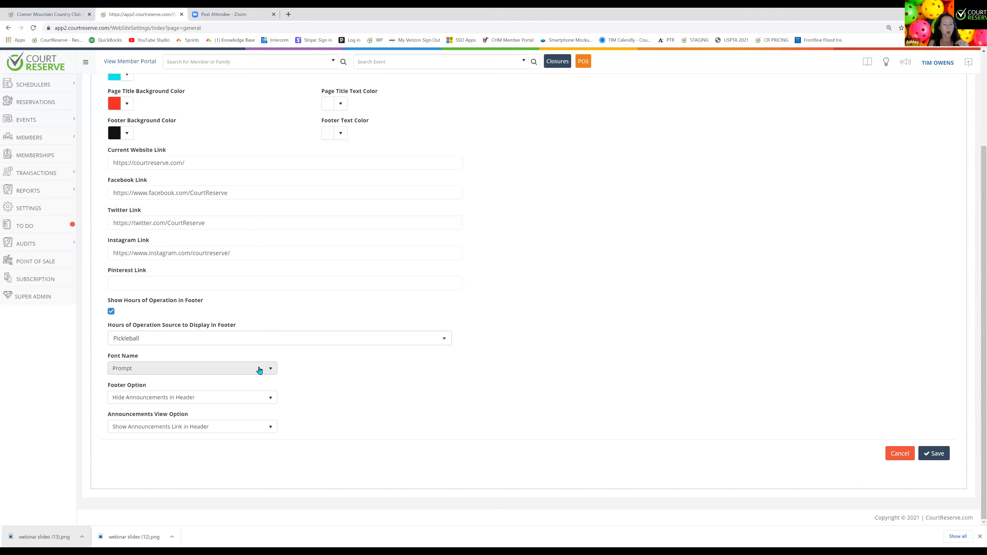
Review the available choices for Font Name, Footer Option and Announcements View Option without changing them
left_click(233, 366)
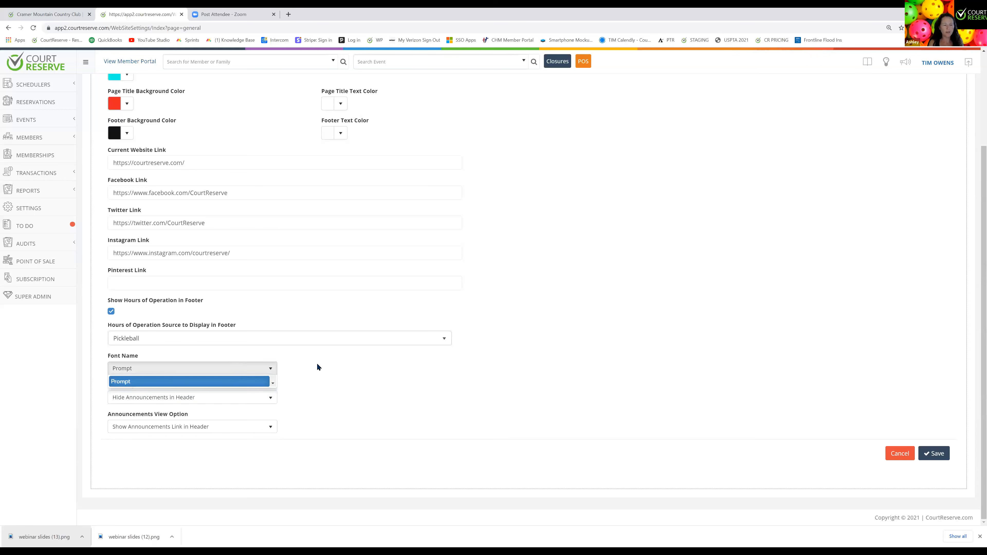
left_click(313, 367)
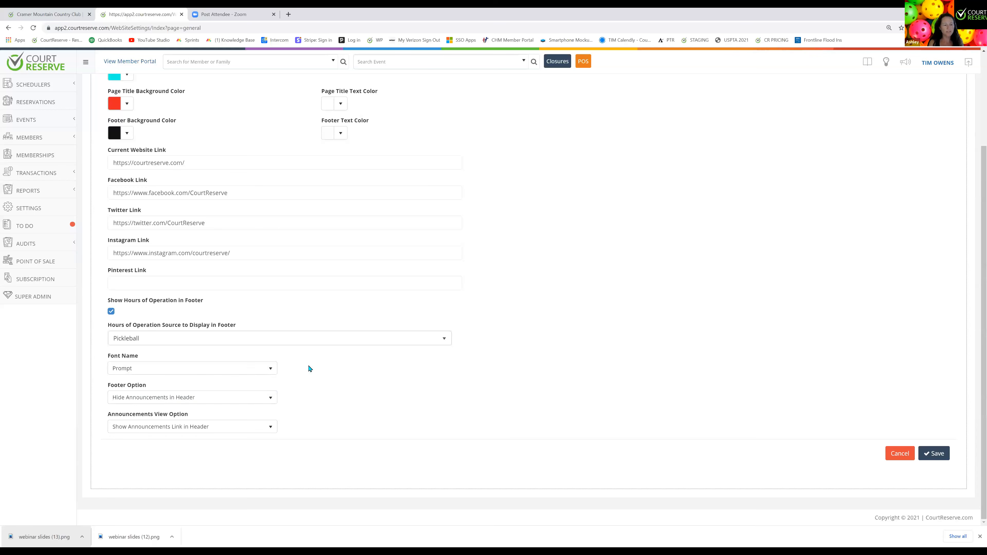
left_click(246, 397)
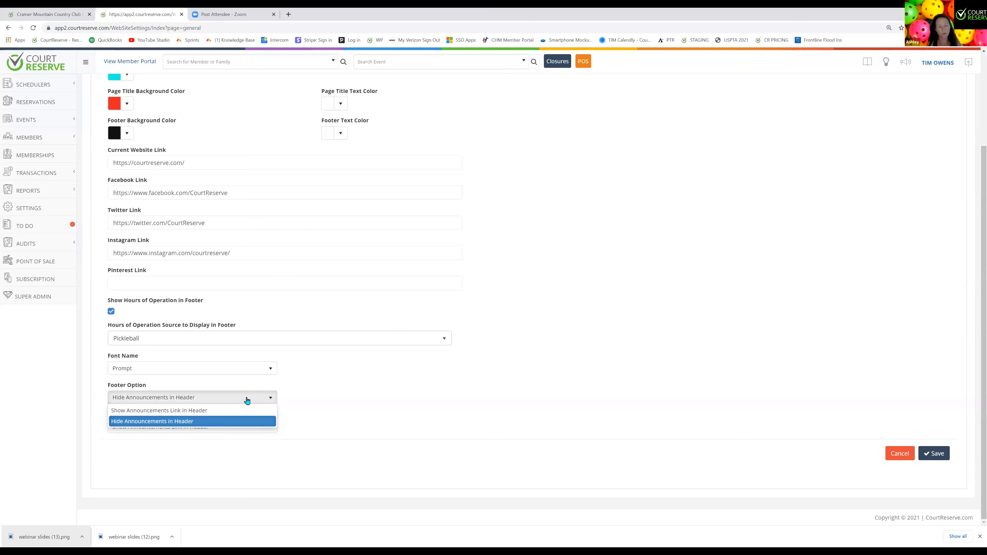
left_click(287, 405)
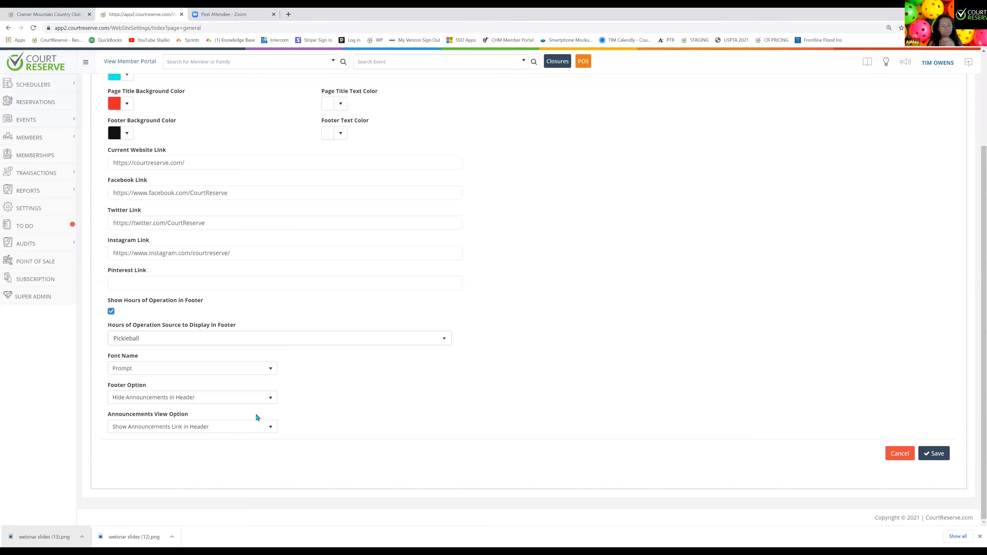
left_click(244, 427)
left_click(322, 417)
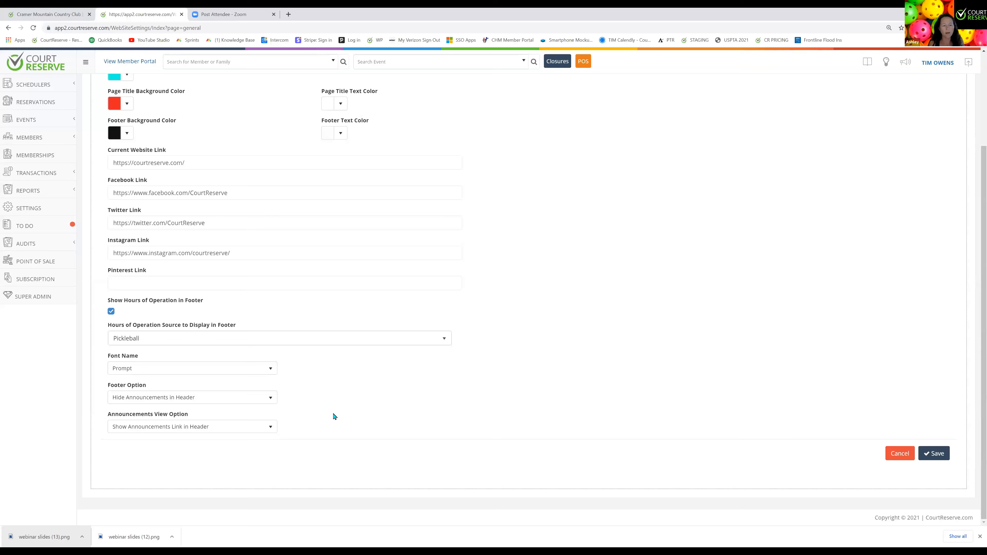
left_click(196, 427)
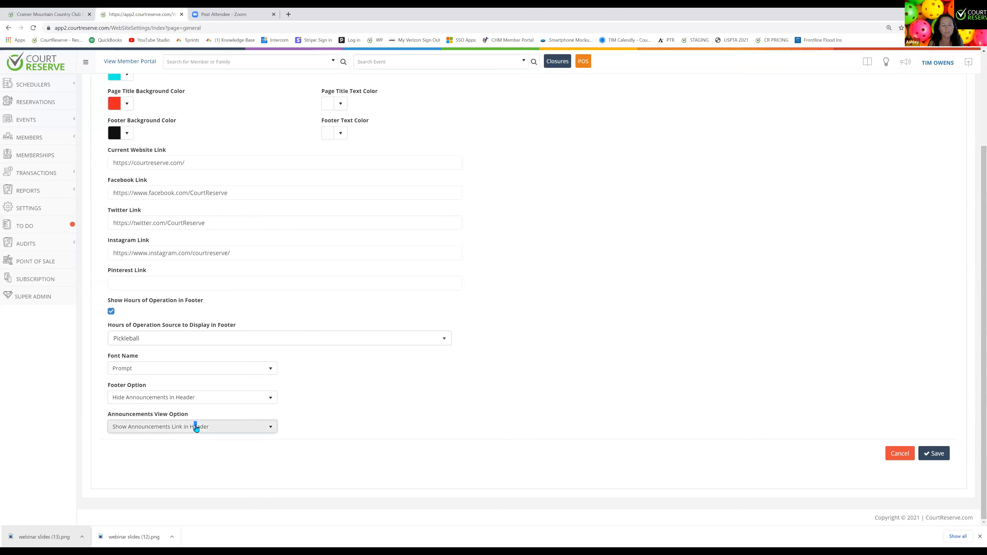
left_click(396, 404)
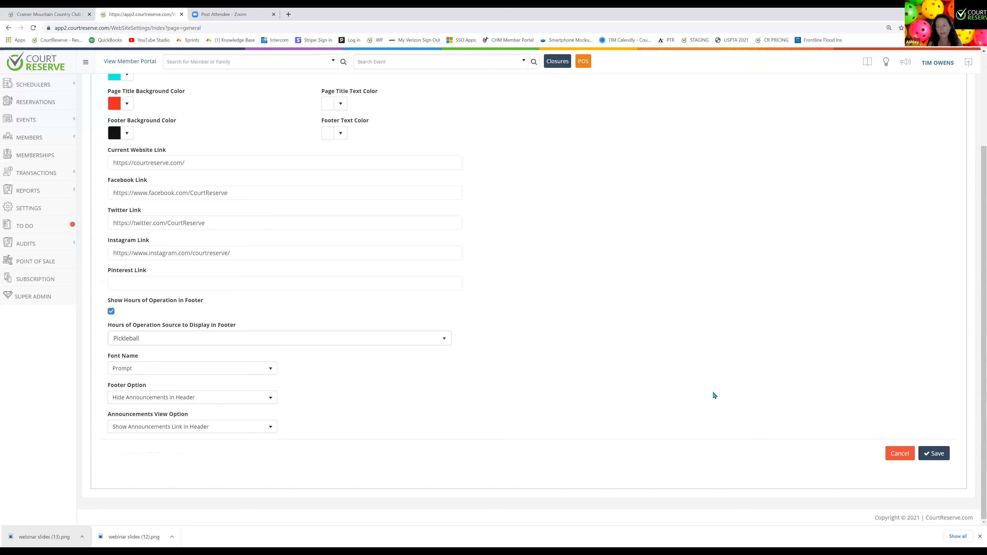
Go to the Home Page website settings and open the available row "Hero - The Best You" for editing
scroll(661, 398, "up", 3)
left_click(159, 98)
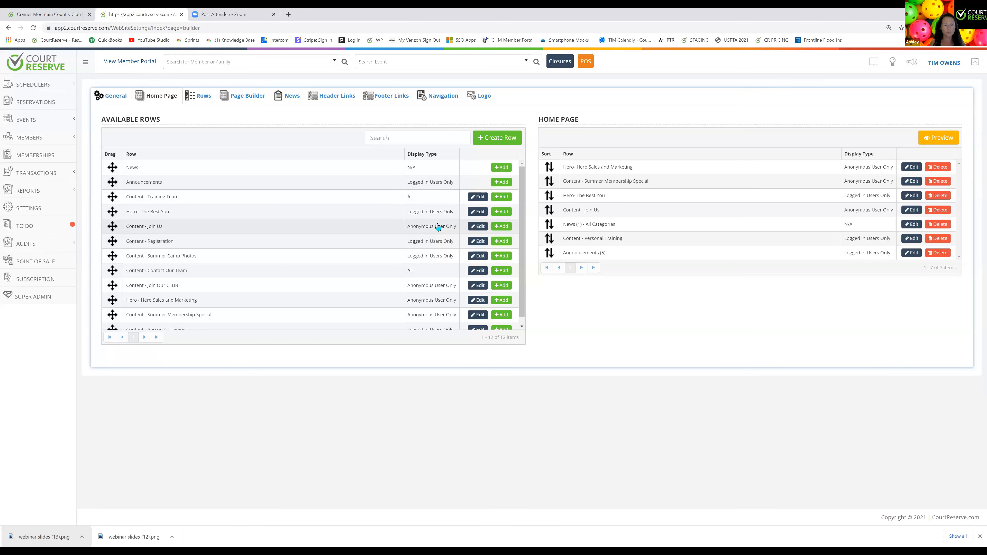
left_click(480, 213)
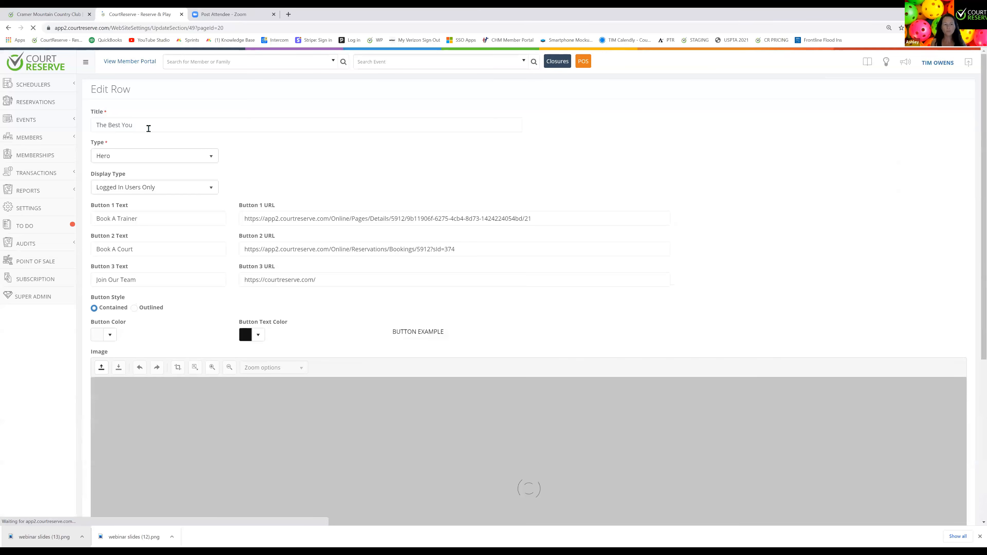
Review the hero row's title, its Type options and the Button 1 URL
left_click(150, 127)
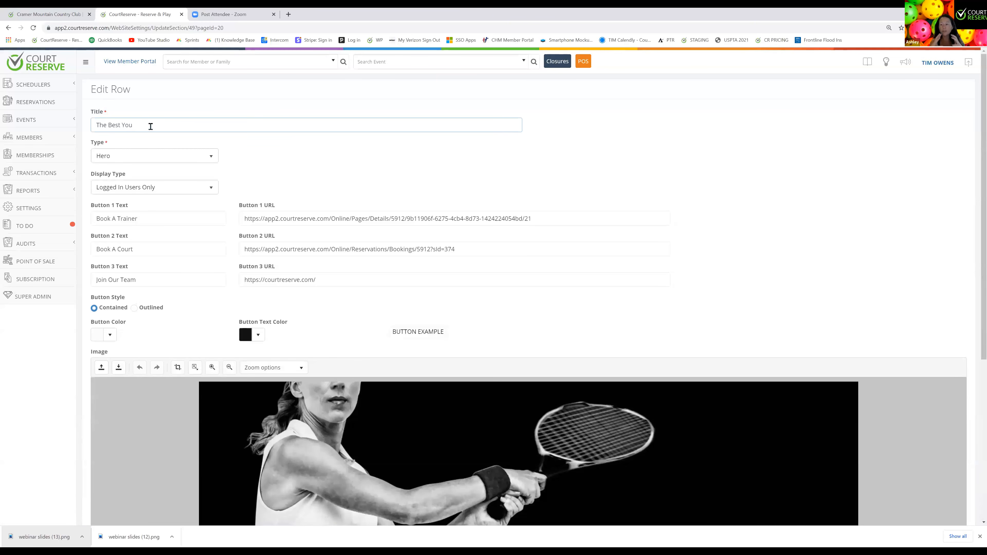
left_click(151, 156)
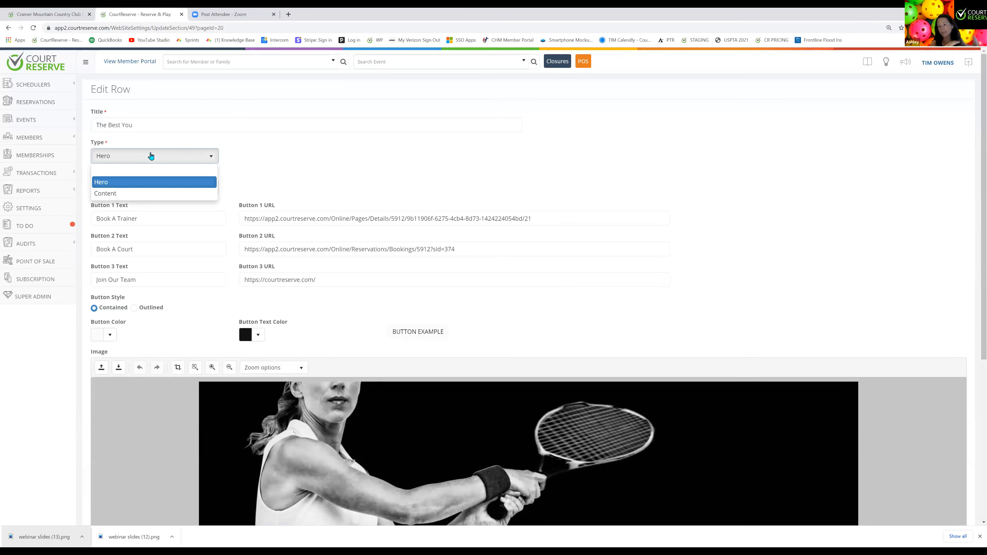
left_click(316, 167)
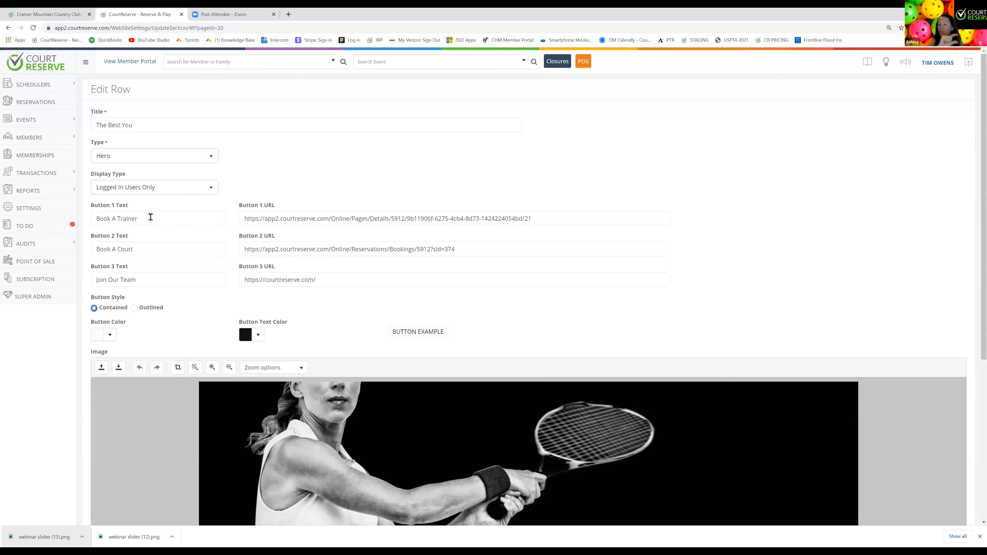
left_click_drag(551, 217, 228, 216)
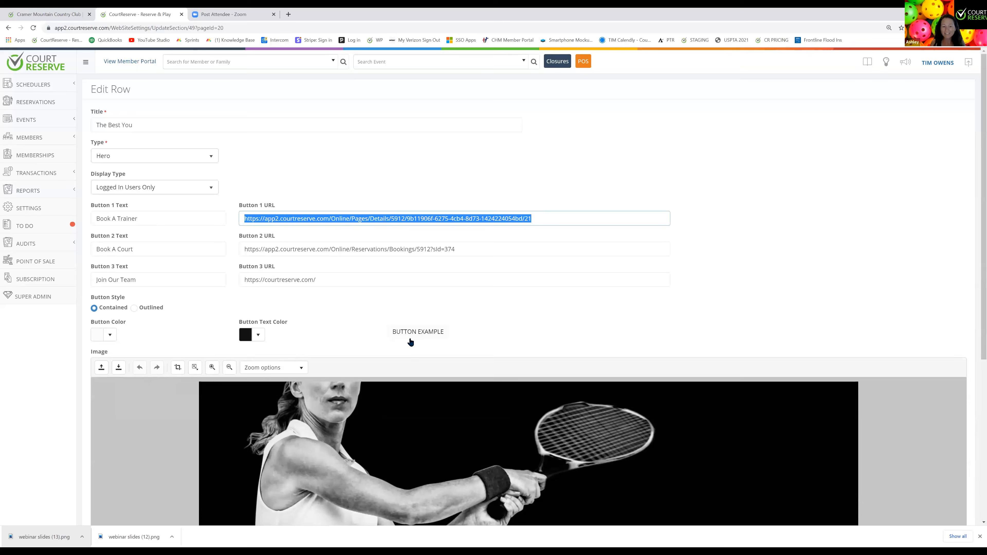
Set the hero row's button color to turquoise and keep the Contained style after previewing Outlined
left_click(110, 335)
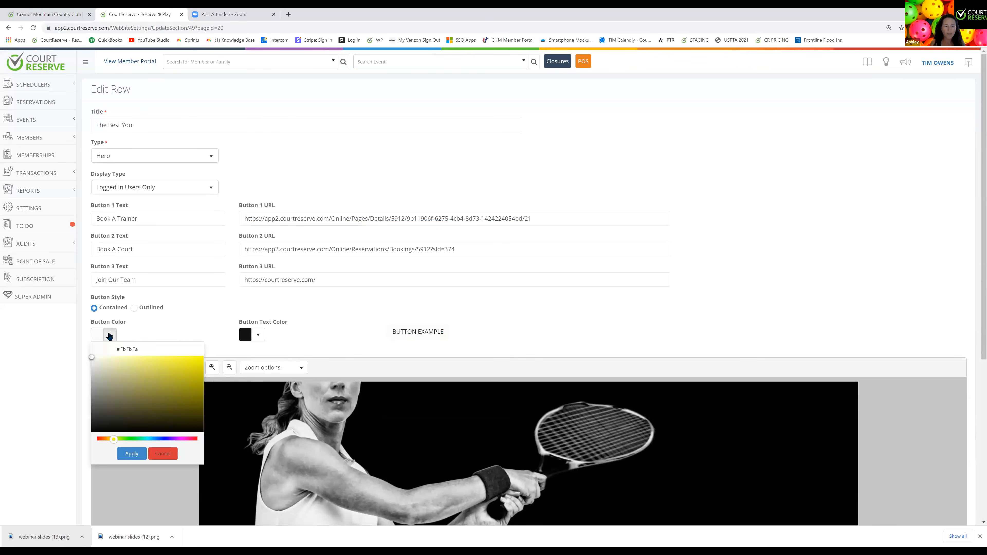
left_click(144, 439)
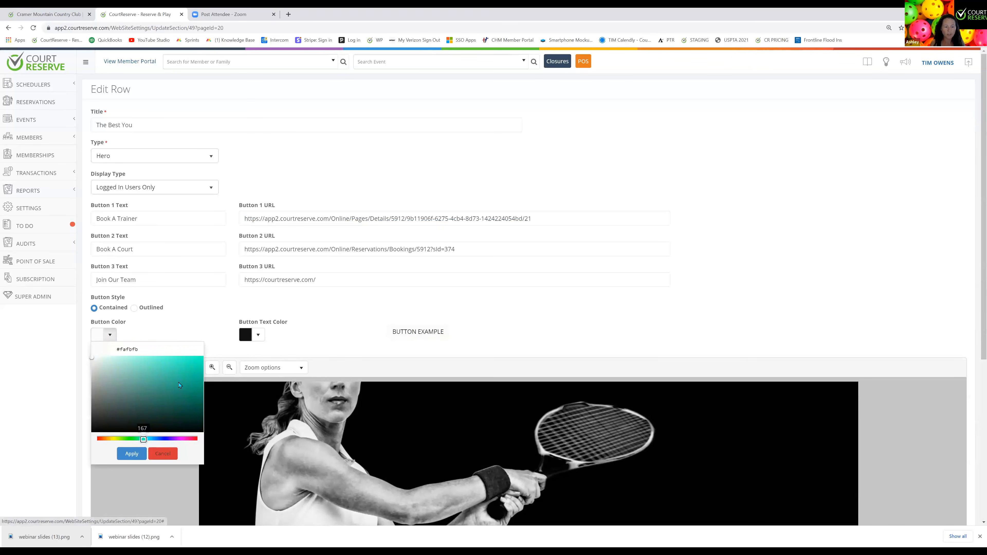
left_click(193, 364)
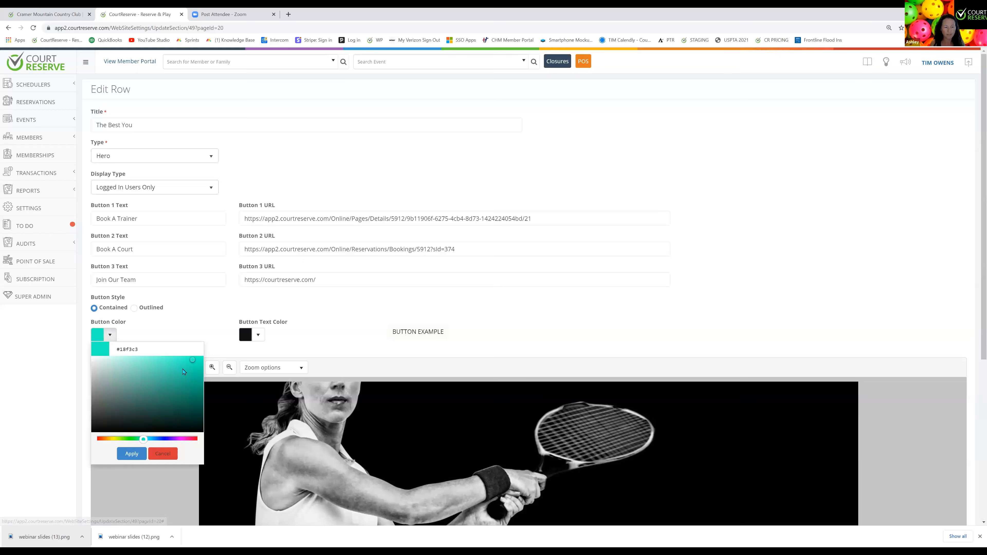
left_click(125, 455)
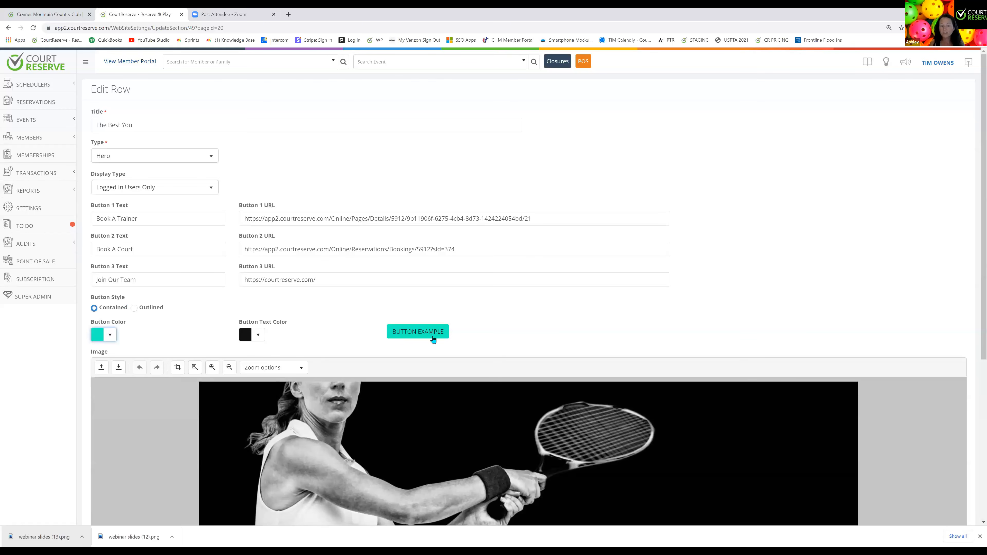
left_click(134, 308)
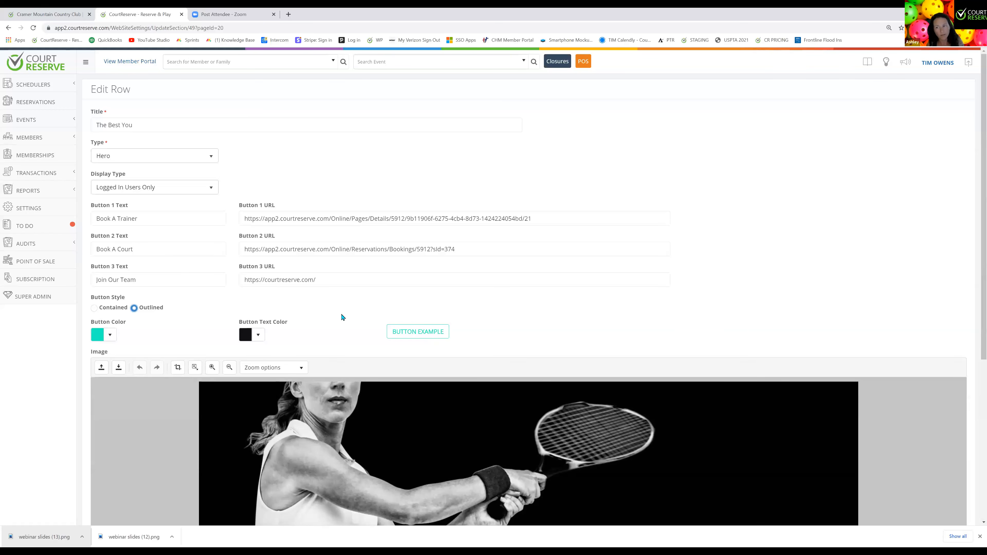
left_click(94, 309)
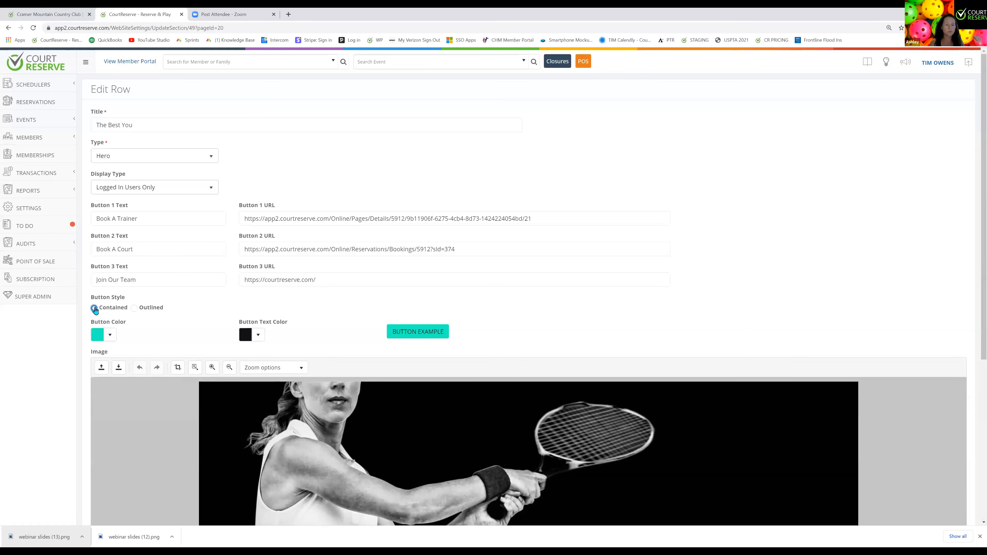
Upload the file "Untitled design (18)" from Downloads as the hero row's image
scroll(635, 265, "down", 5)
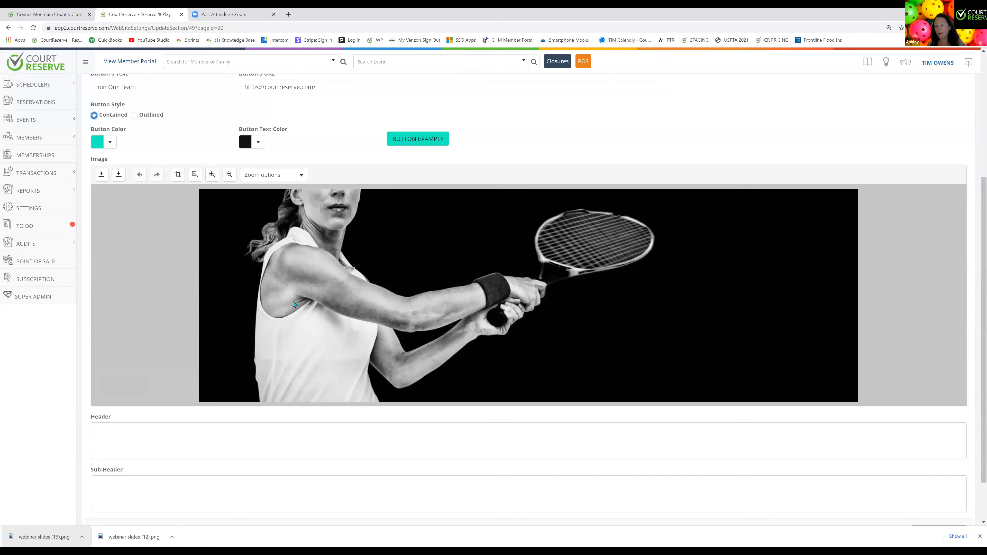
left_click(101, 175)
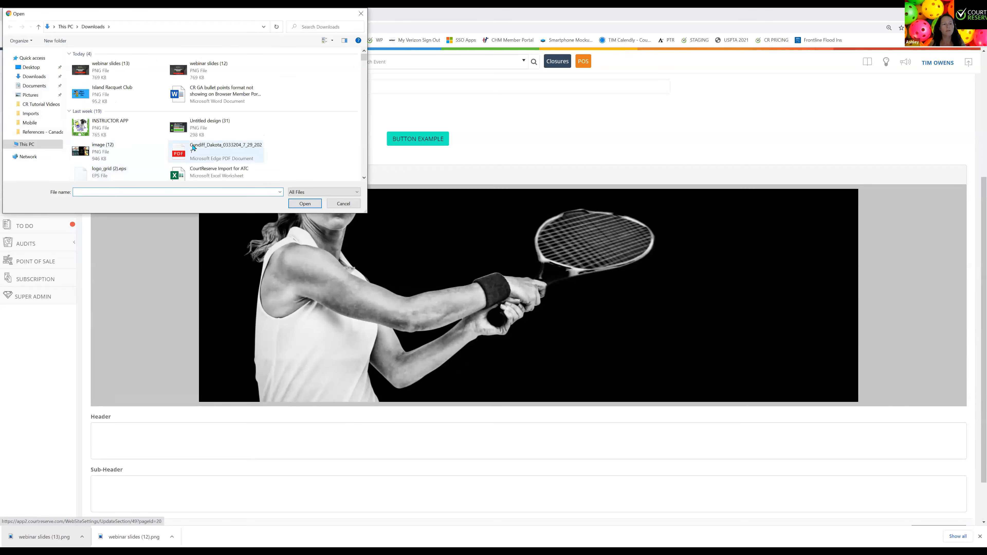
scroll(194, 148, "down", 6)
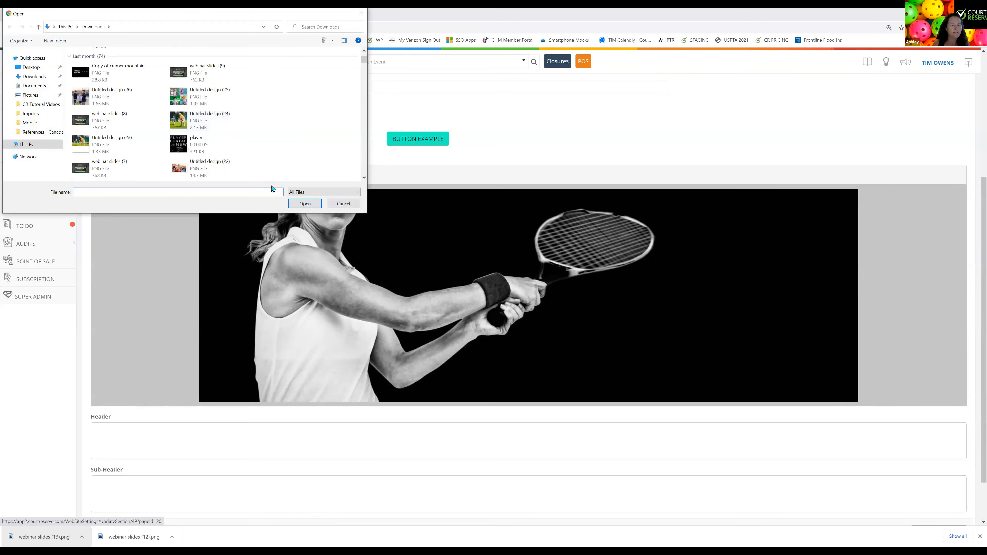
scroll(218, 140, "down", 3)
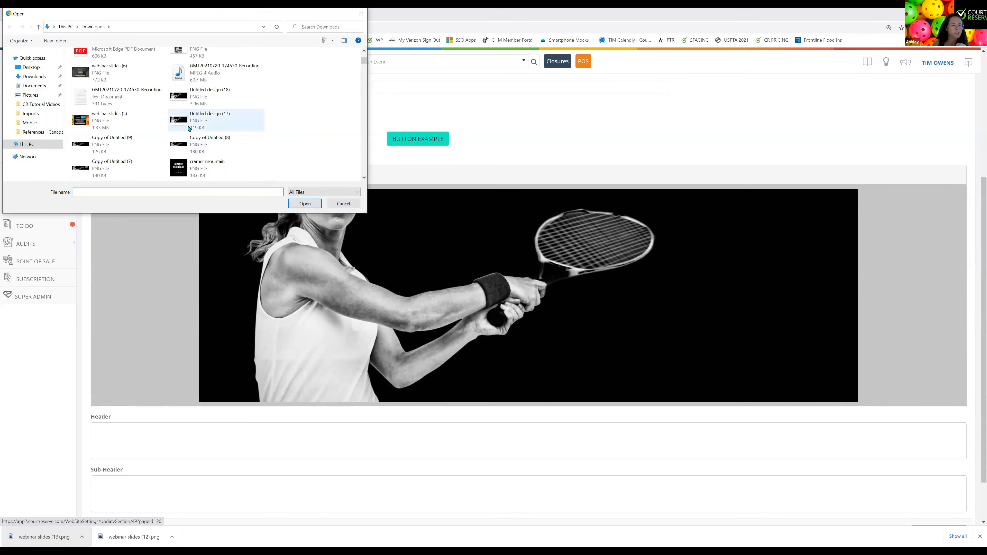
left_click(181, 100)
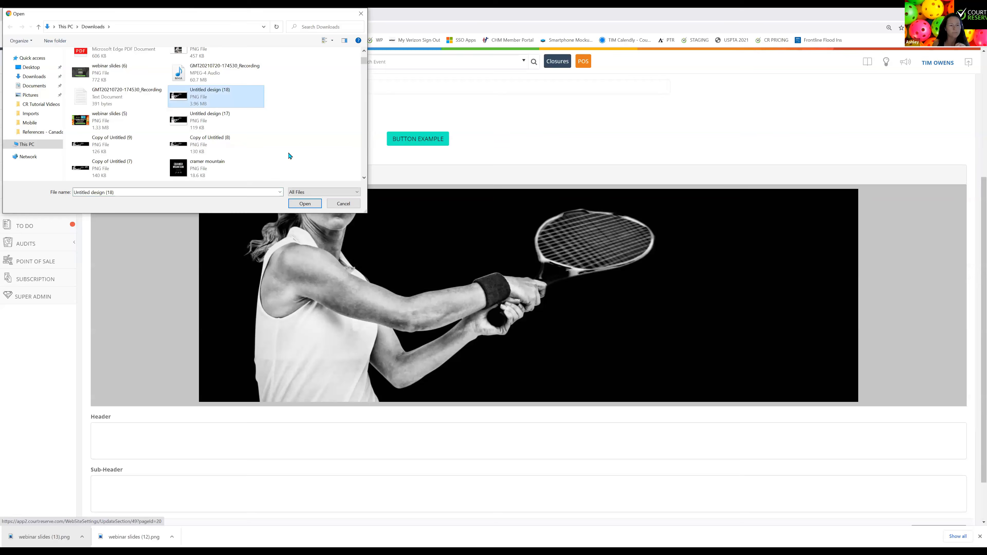
left_click(300, 204)
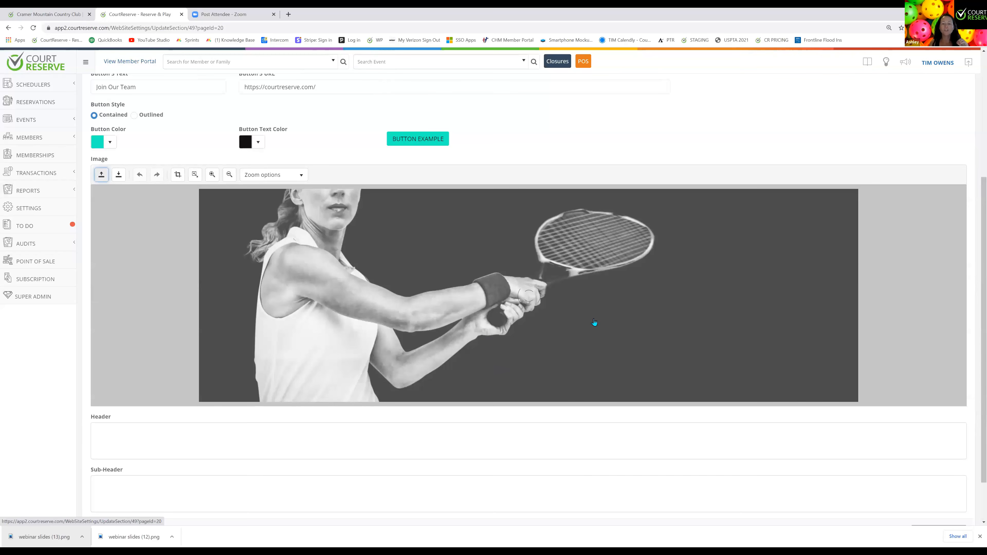
Crop the uploaded hero image to 6,912 by 2,232 at the 96:31 ratio, framing the tennis player without the white borders
scroll(619, 316, "up", 5)
scroll(472, 237, "down", 6)
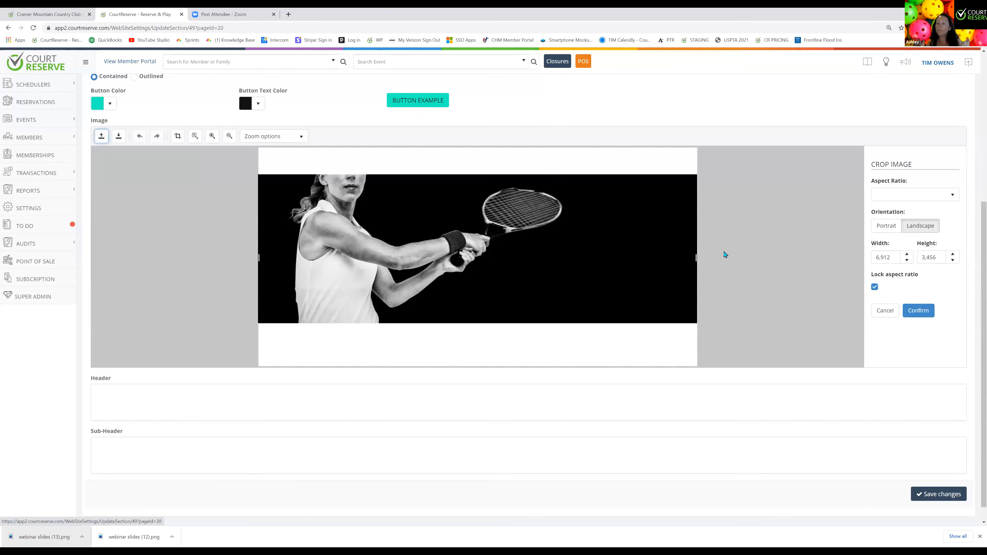
left_click_drag(618, 221, 634, 231)
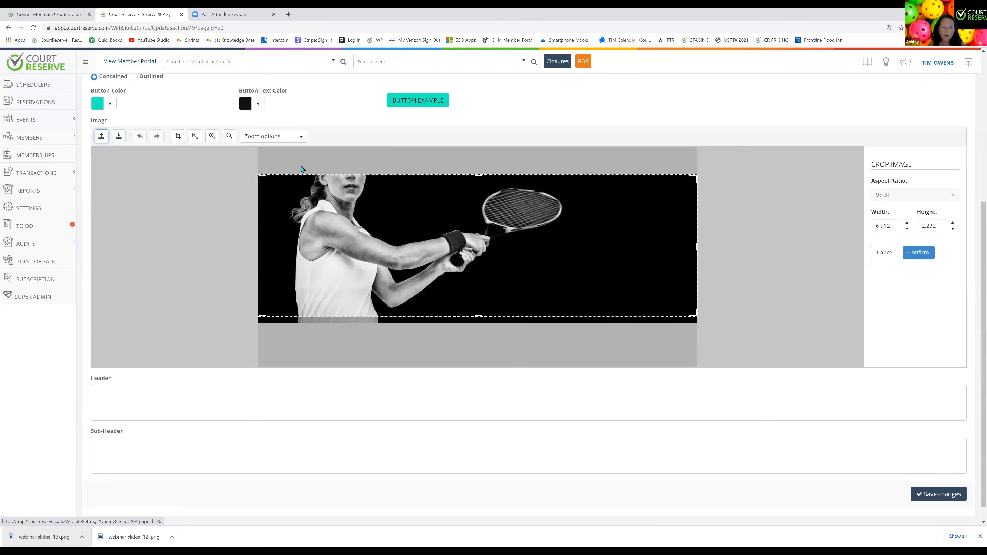
left_click(919, 253)
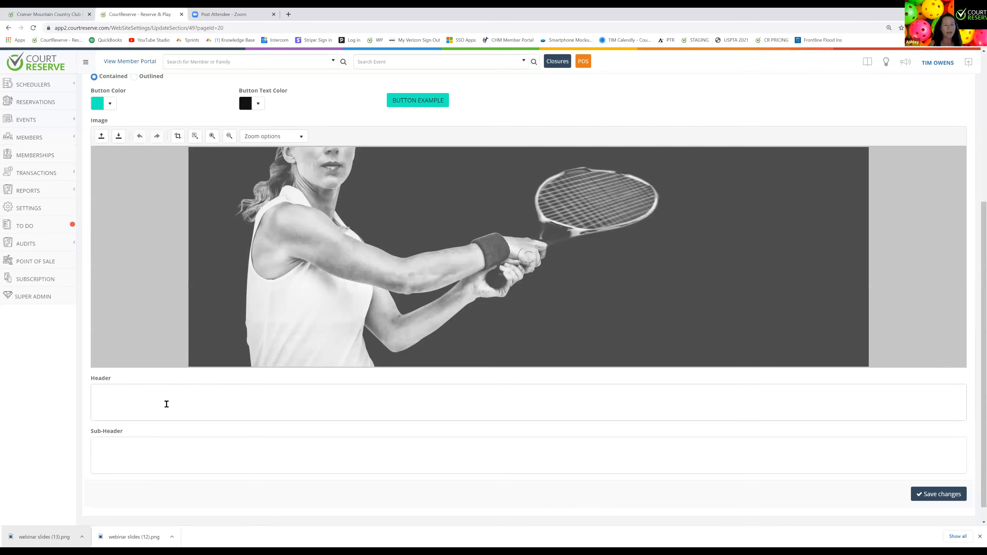
Enter "Stay on the Courts" as the hero row's header text
scroll(193, 380, "down", 1)
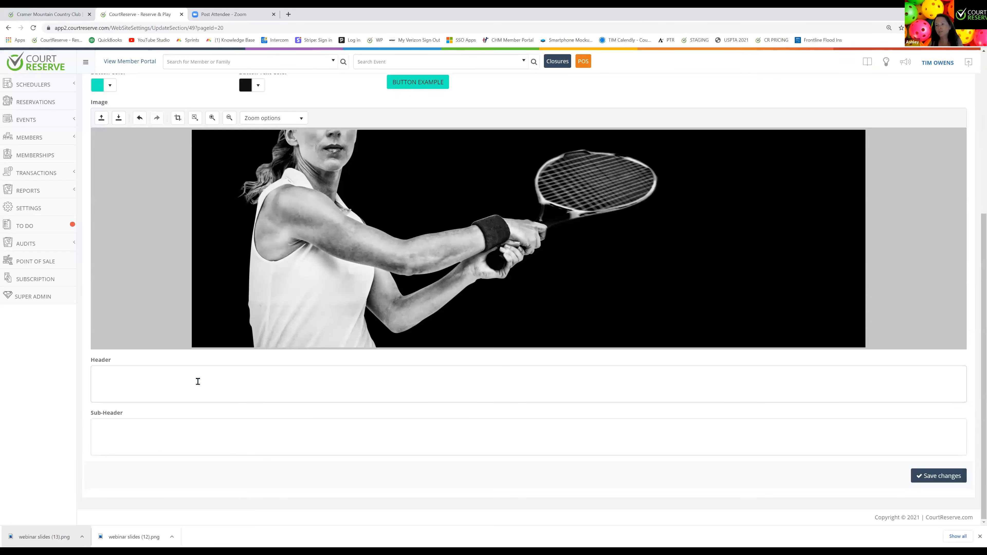
left_click(198, 381)
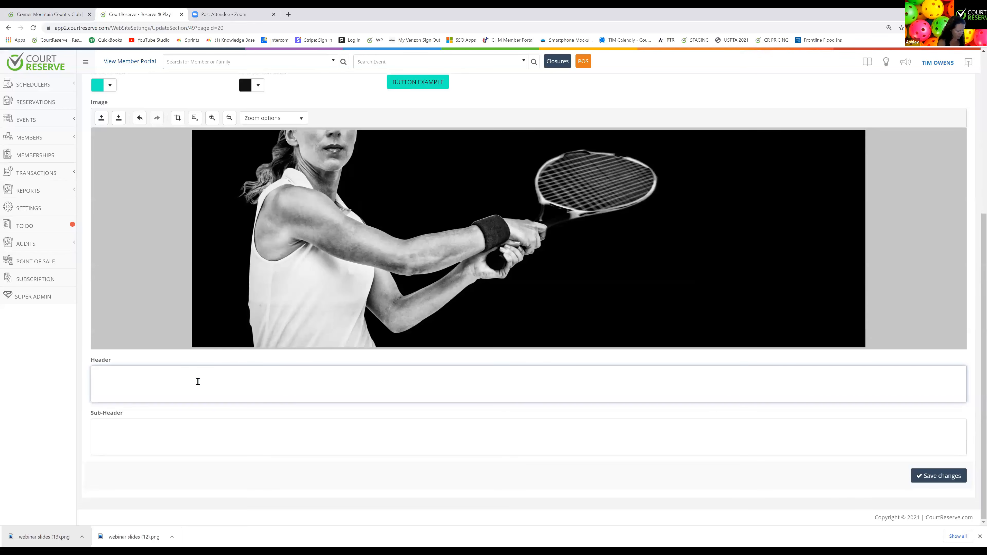
type("Stay on the Courts")
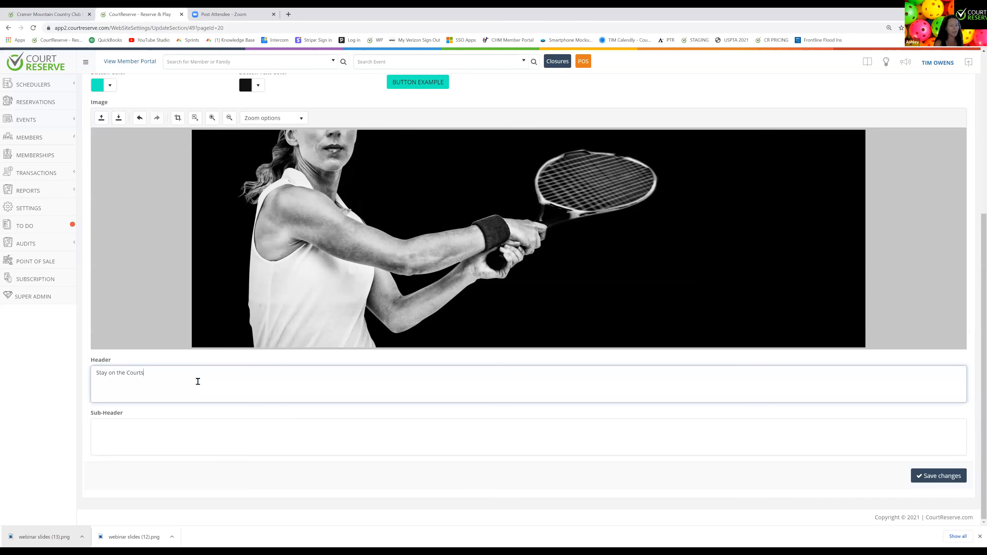
Enter "Thanks for Being a Member" as the hero row's sub-header, enable the divider, and save the row
left_click(144, 431)
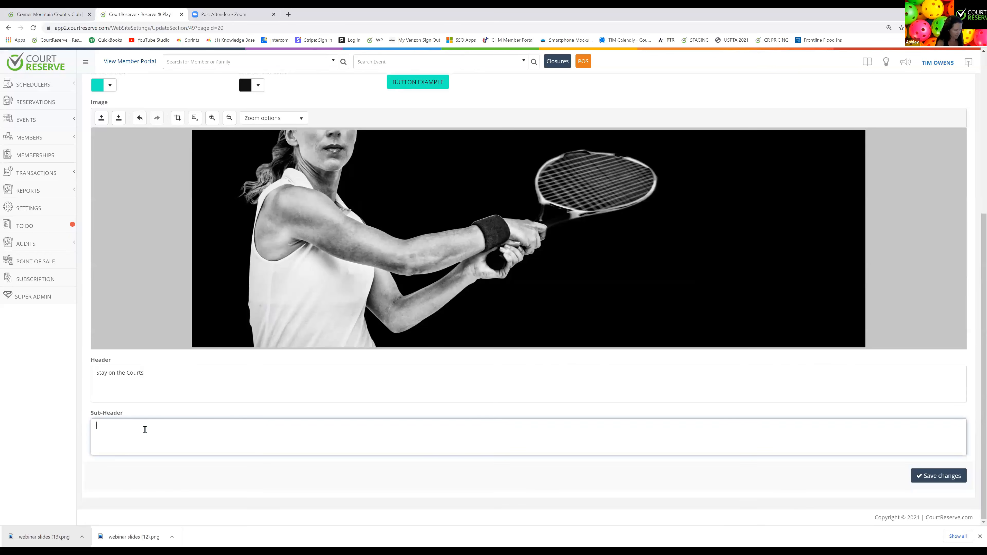
type("Thanks for Being a Member")
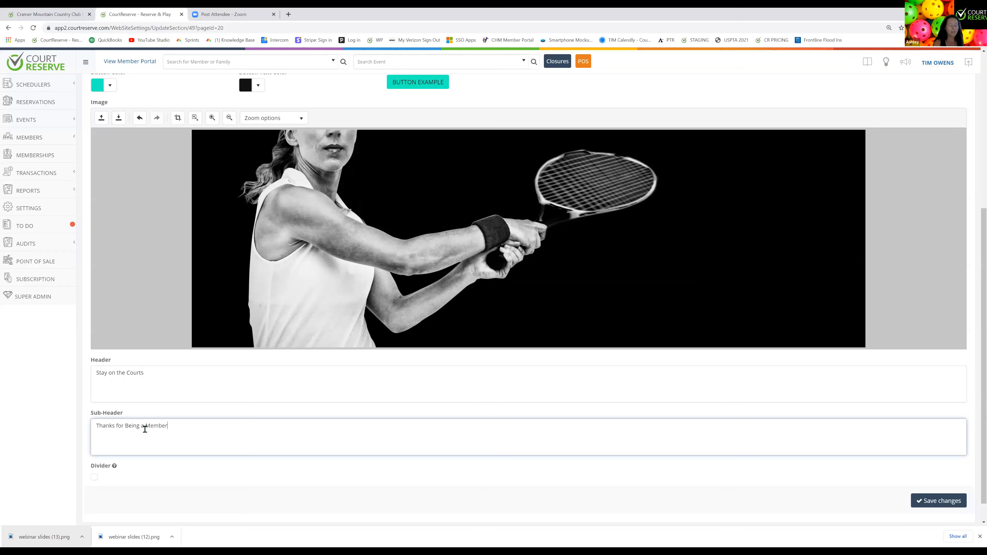
left_click(94, 477)
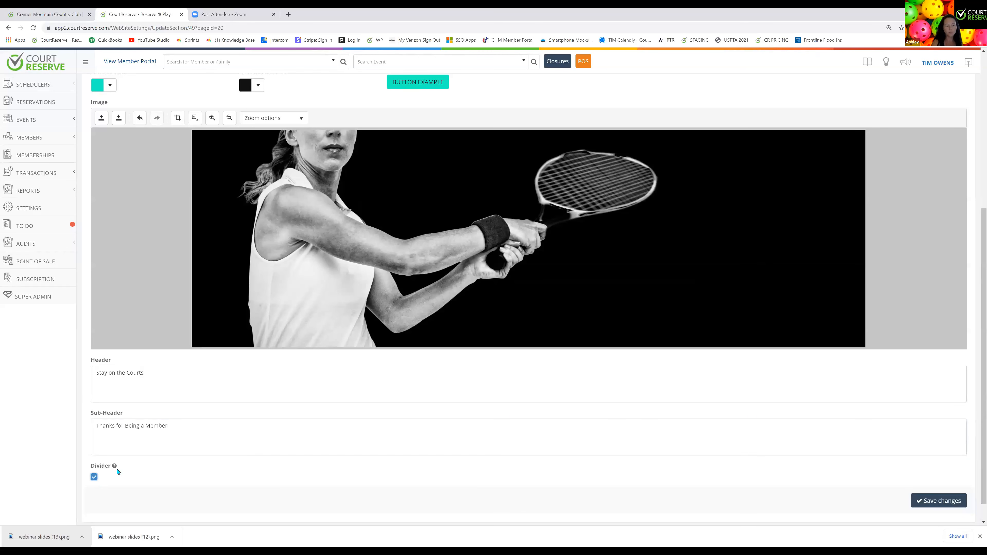
left_click(939, 501)
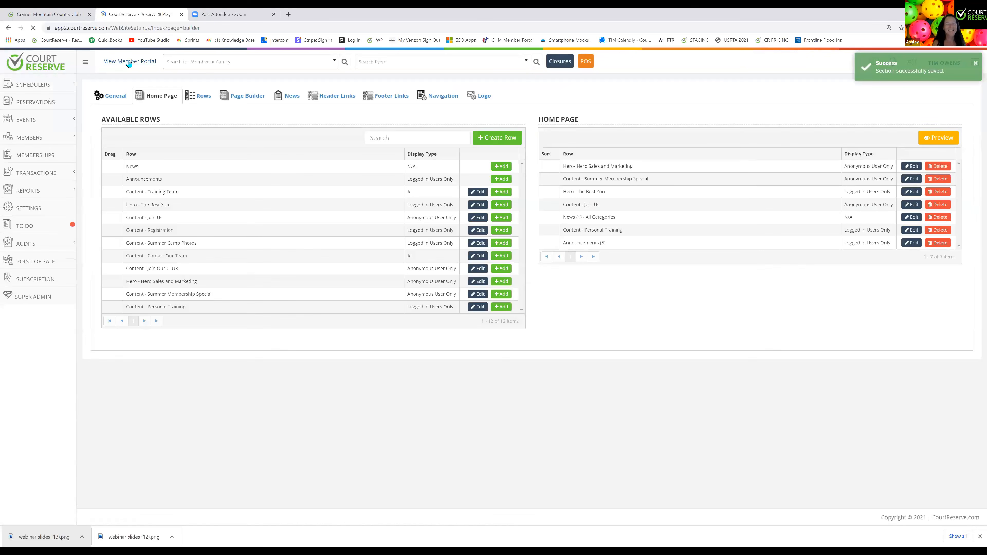
View the member portal and check the hero row's header and sub-header text
left_click(129, 62)
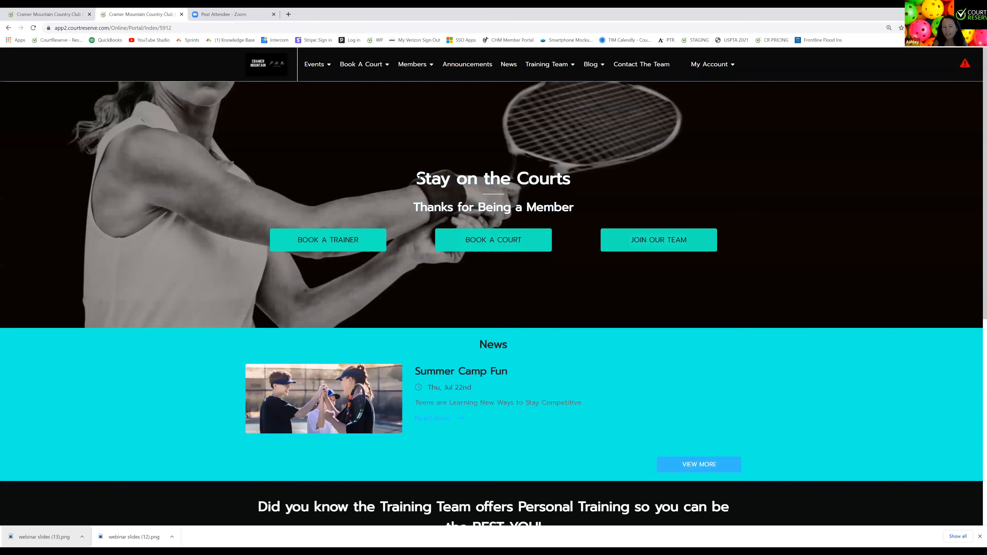
left_click_drag(420, 178, 579, 176)
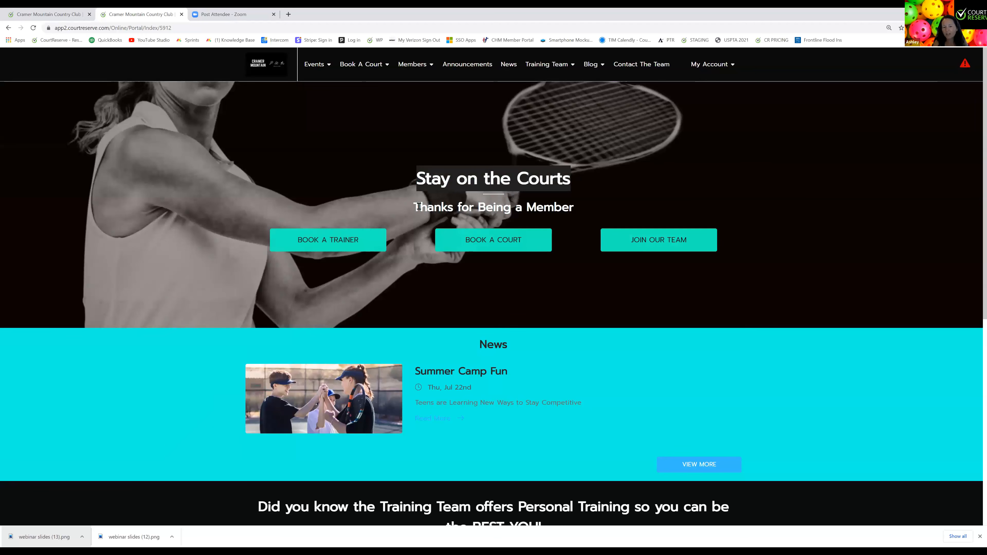
left_click_drag(414, 206, 598, 210)
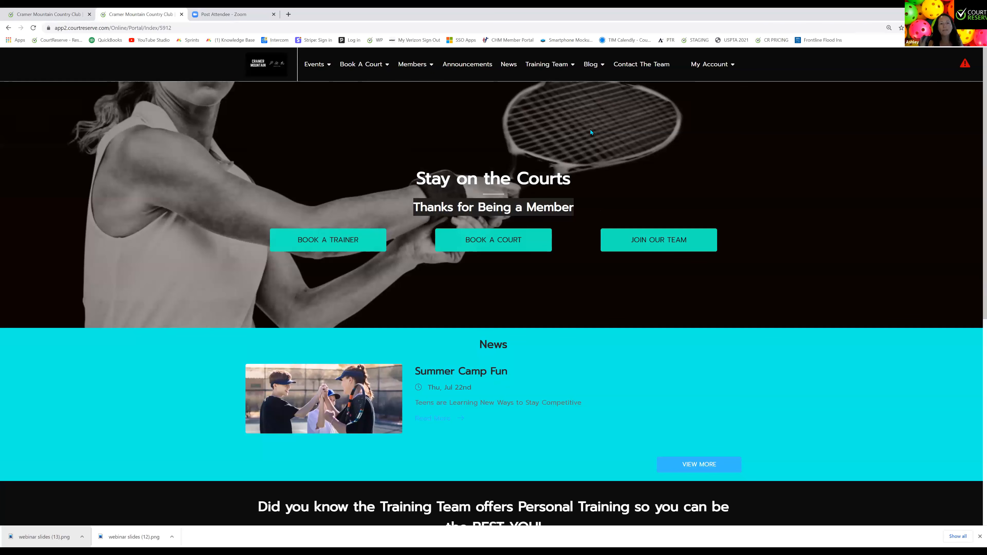
Return to the website settings, revisit the member portal, and come back to the home page row settings
left_click(717, 66)
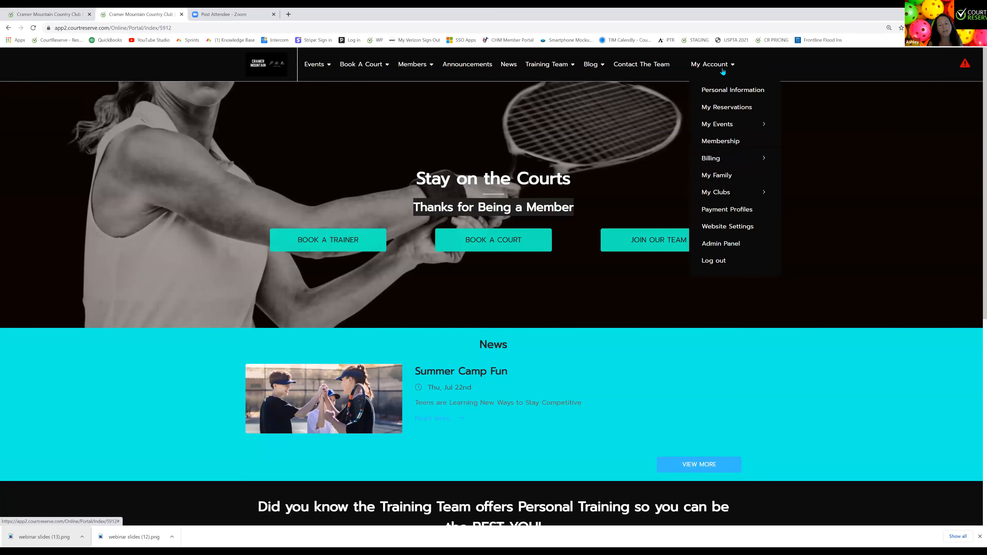
left_click(745, 228)
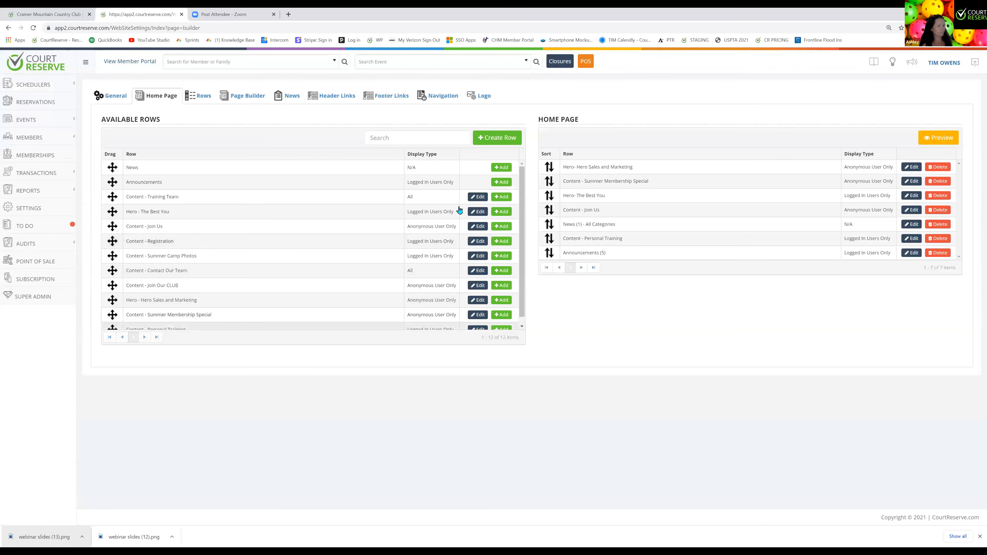
left_click(145, 63)
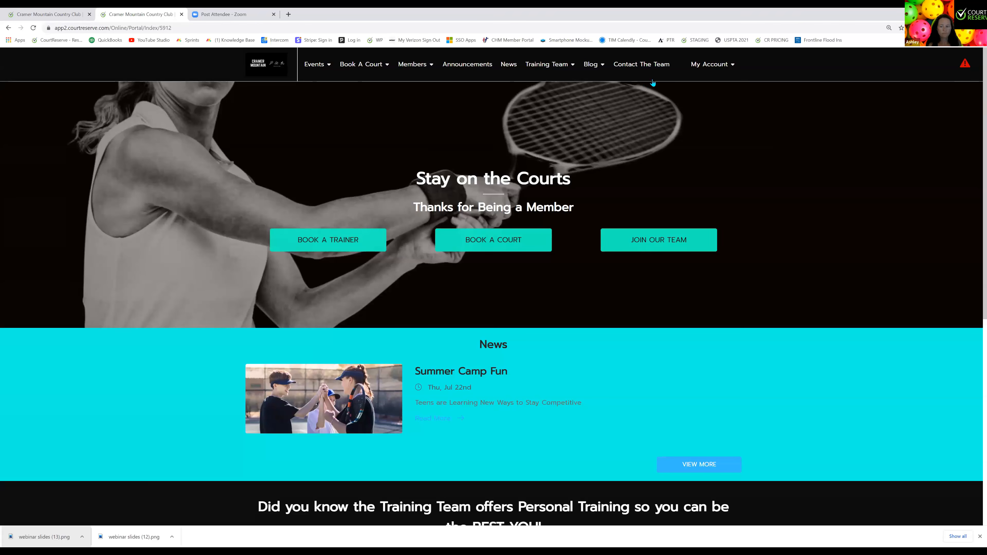
mouse_move(709, 66)
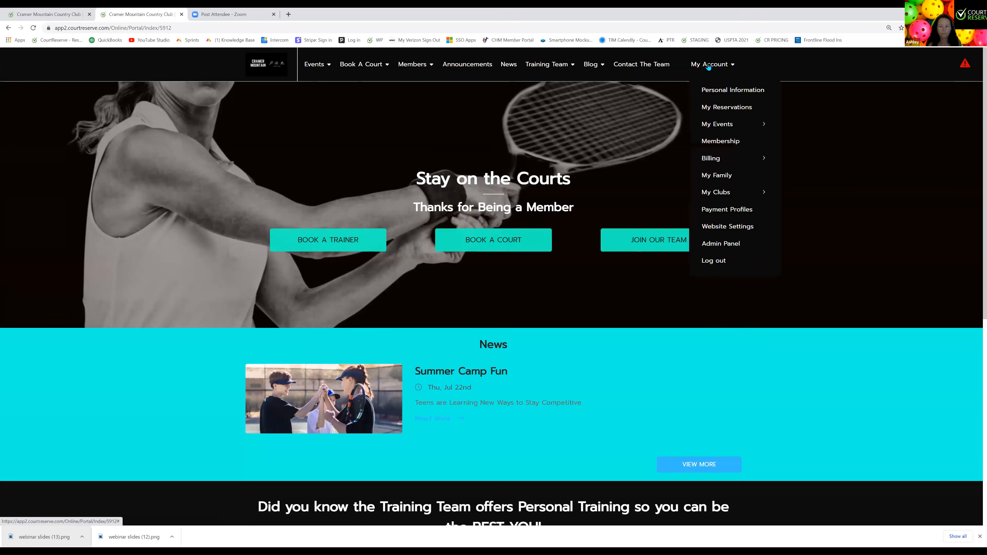
left_click(742, 230)
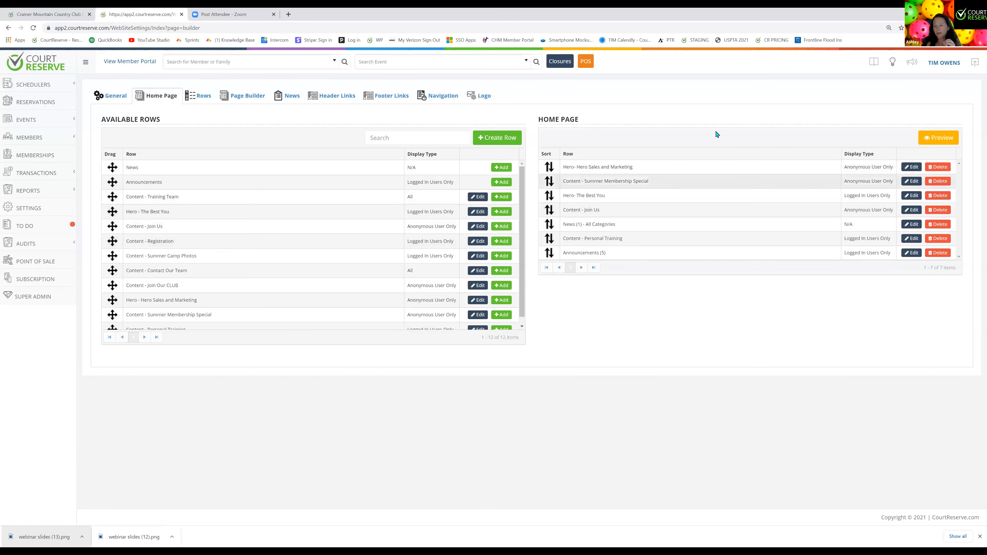
Preview the home page, look through its rows down to the announcements, and close the preview
left_click(940, 139)
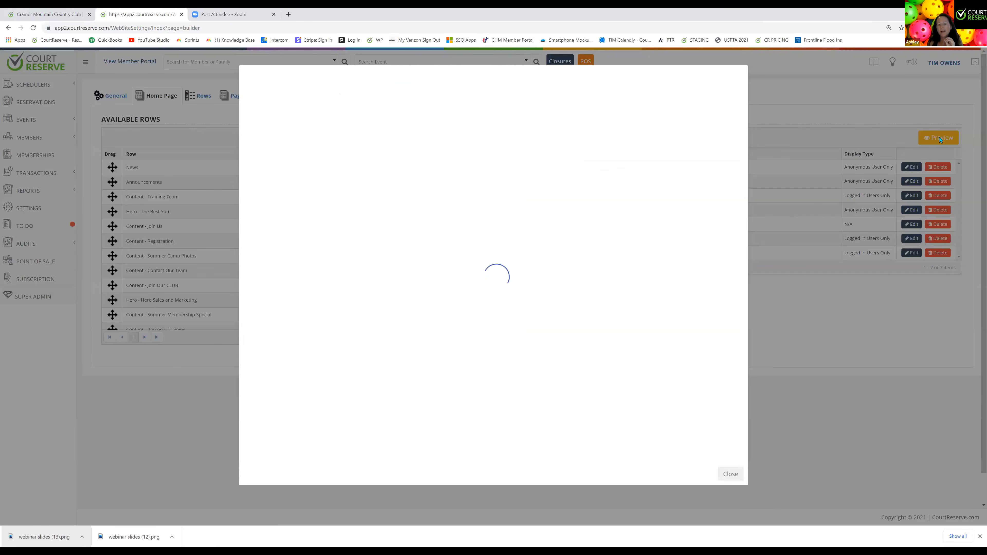
scroll(579, 238, "down", 4)
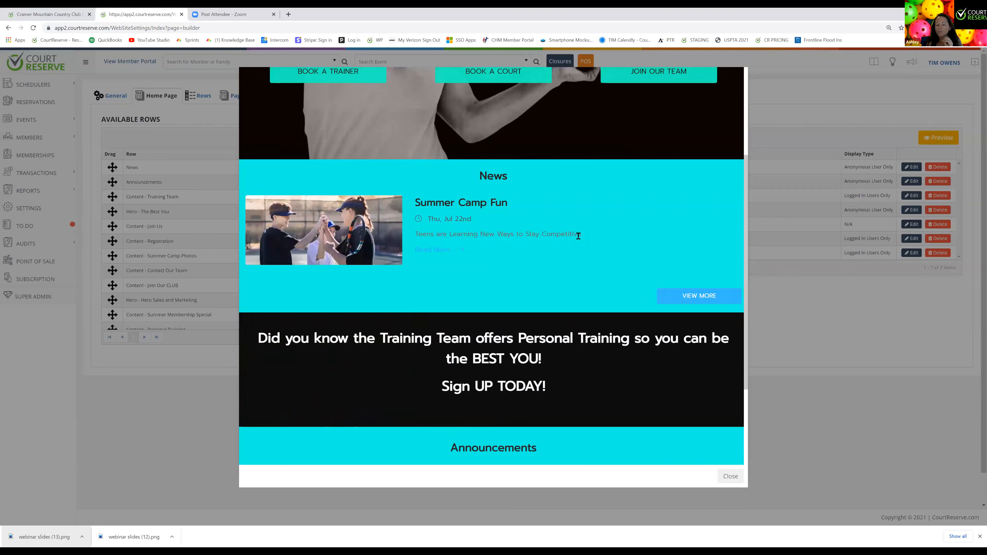
scroll(519, 225, "down", 4)
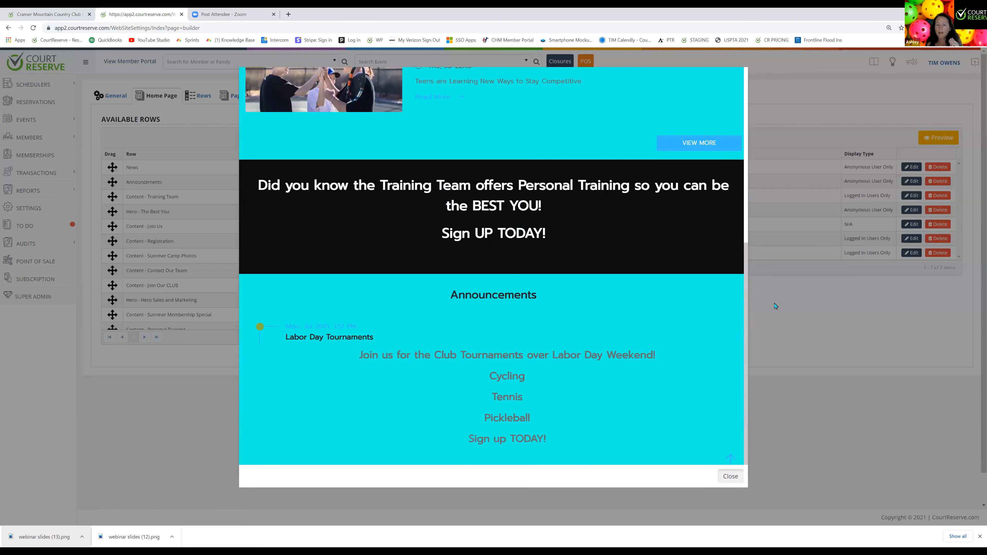
left_click(729, 477)
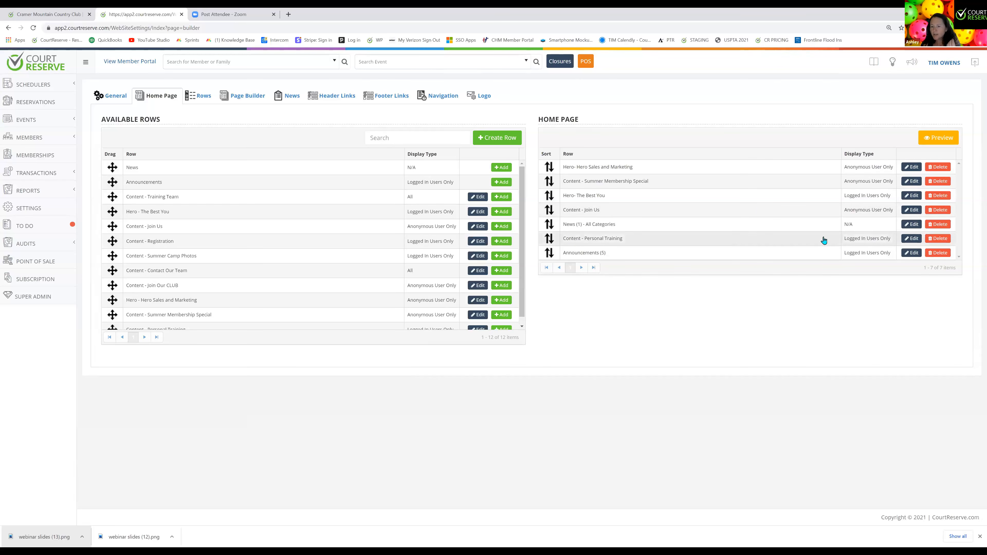
Open the home page's Personal Training content row for editing and examine its type, background color choices, content text and table options
left_click(913, 240)
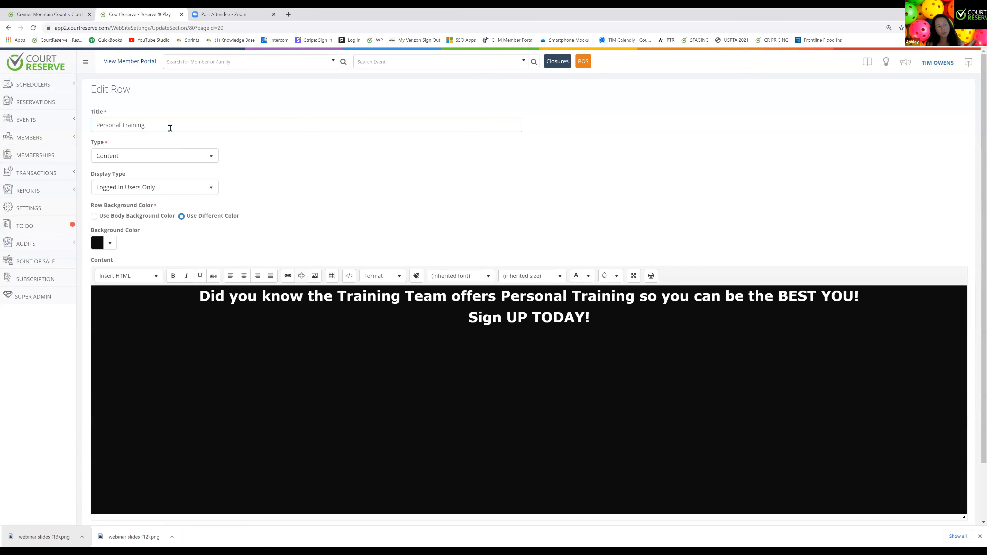
left_click(174, 156)
left_click(247, 155)
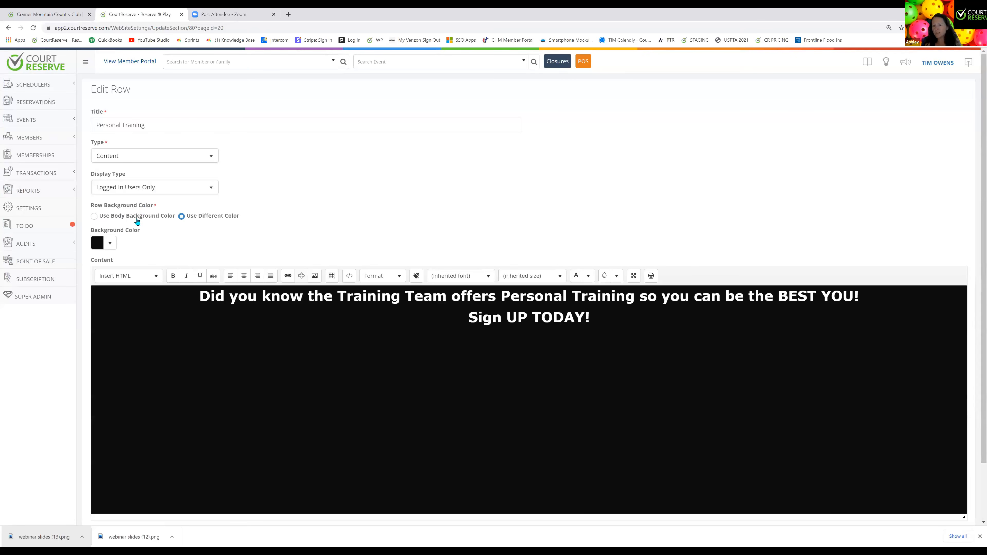
left_click(96, 217)
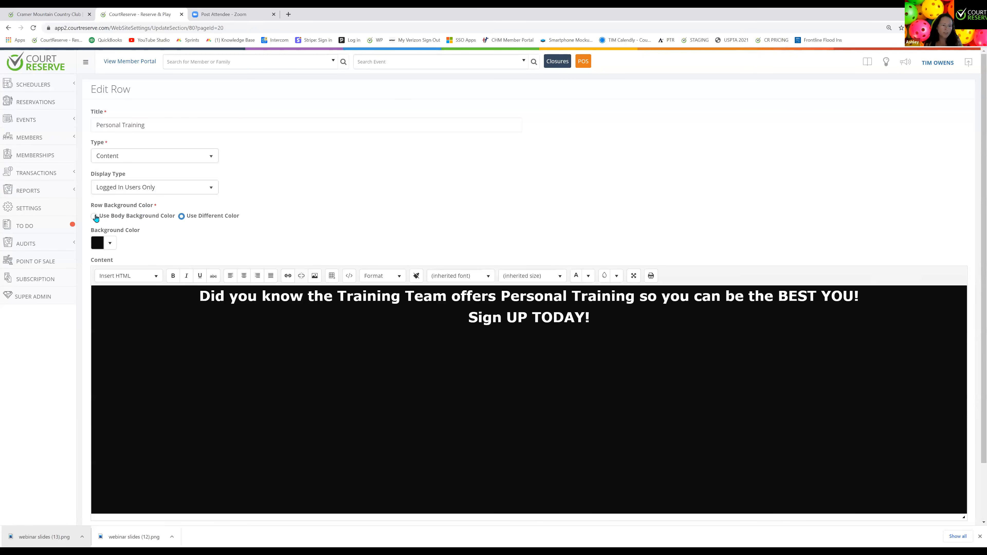
left_click(182, 217)
scroll(164, 249, "down", 2)
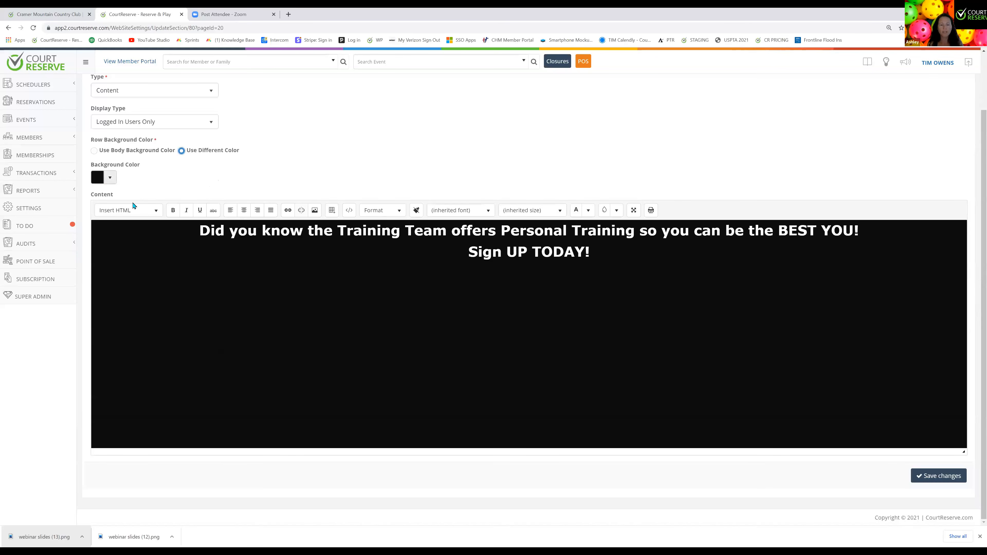
left_click_drag(199, 230, 666, 264)
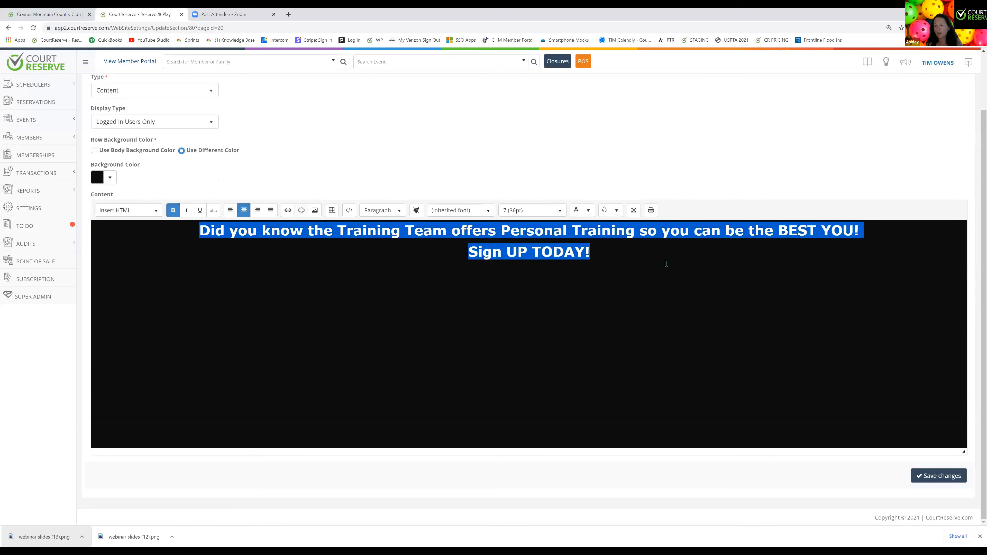
left_click(332, 213)
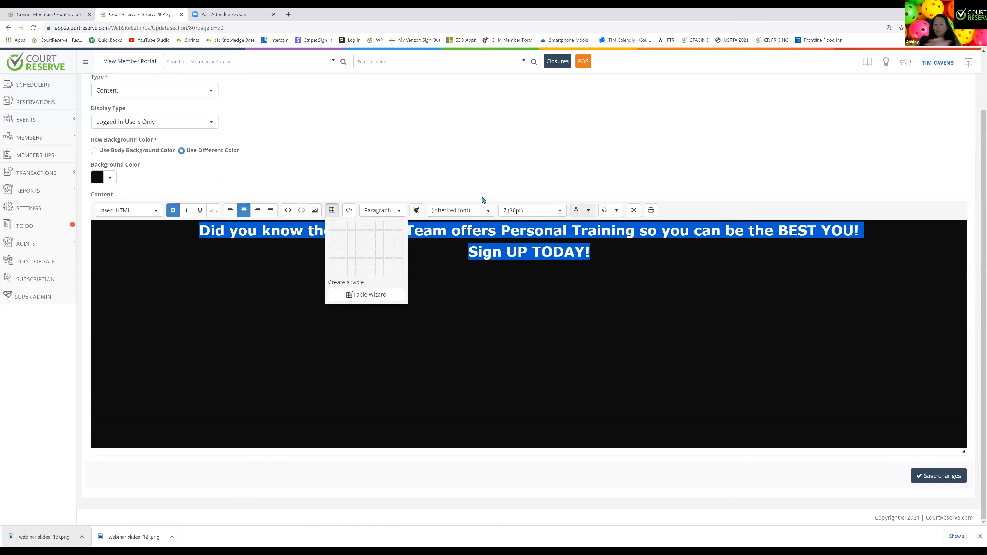
left_click(723, 186)
View the member portal and examine how the Personal Training content row appears among the hero, news, announcements and footer sections
left_click(136, 63)
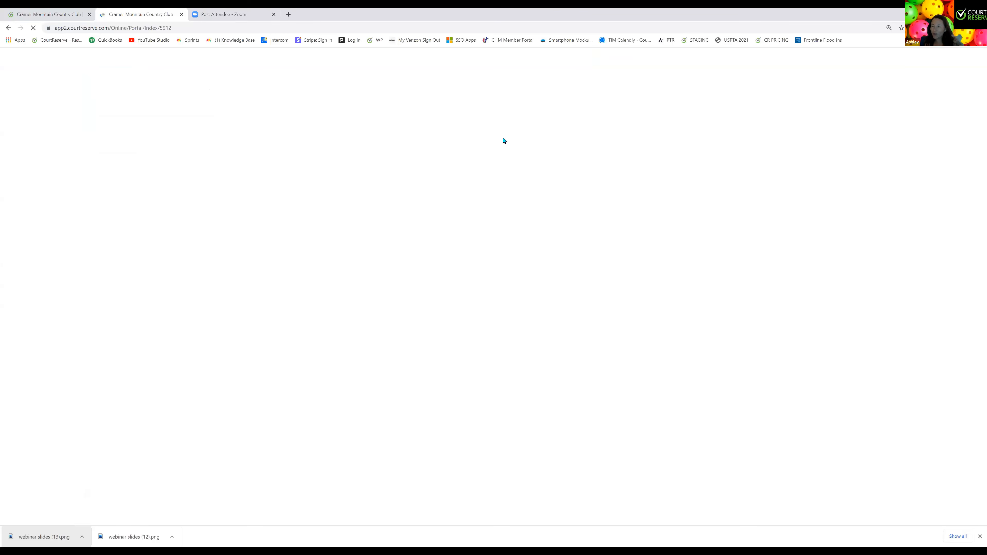
scroll(787, 244, "down", 4)
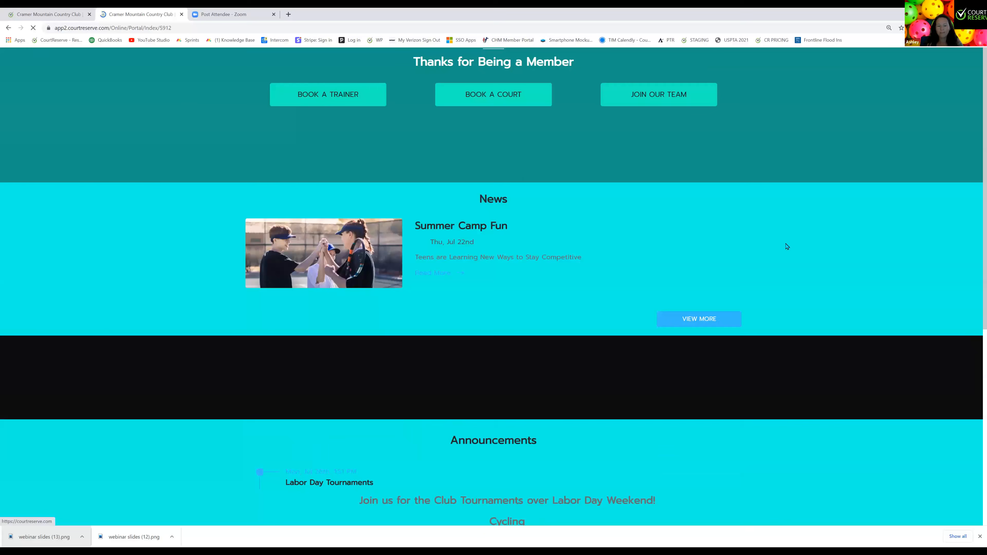
scroll(801, 231, "down", 3)
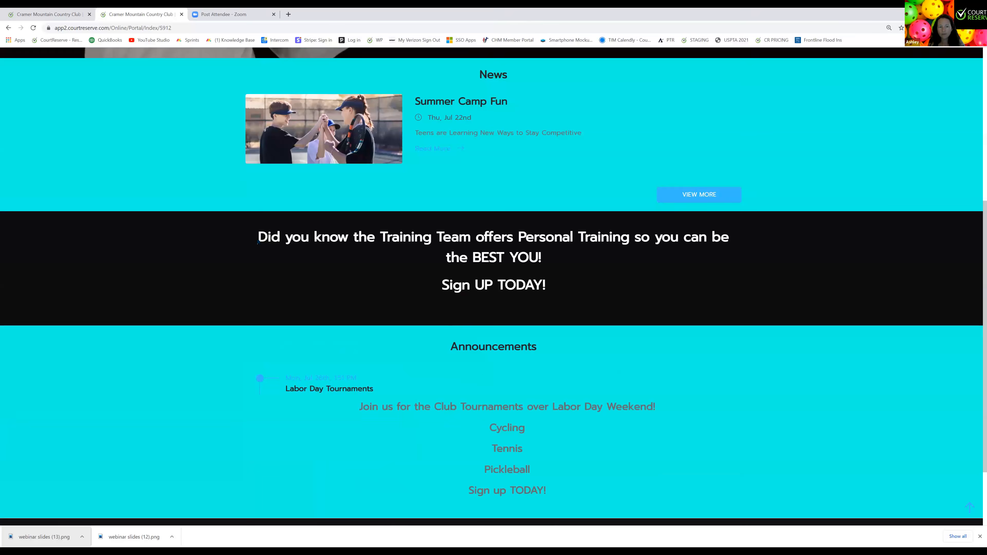
triple_click(567, 257)
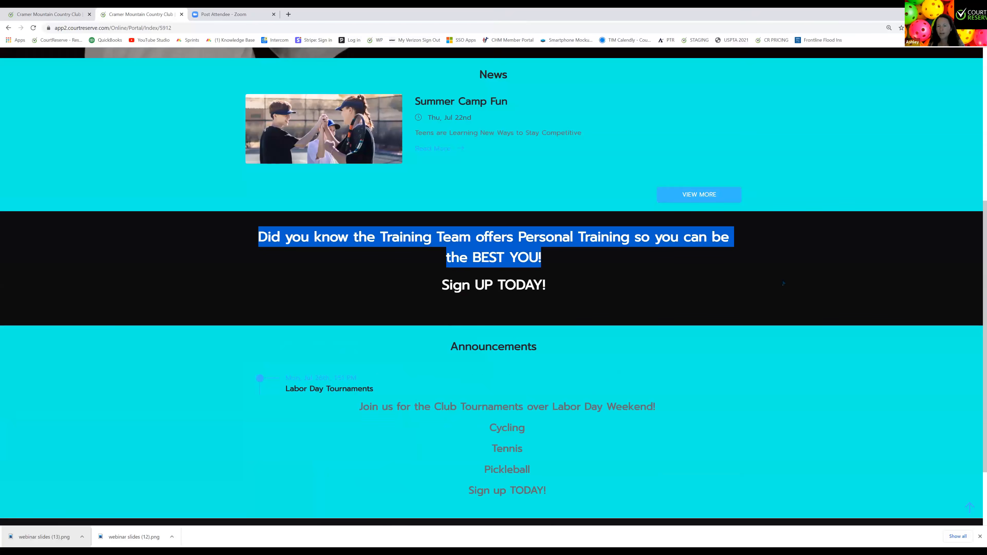
scroll(803, 274, "up", 4)
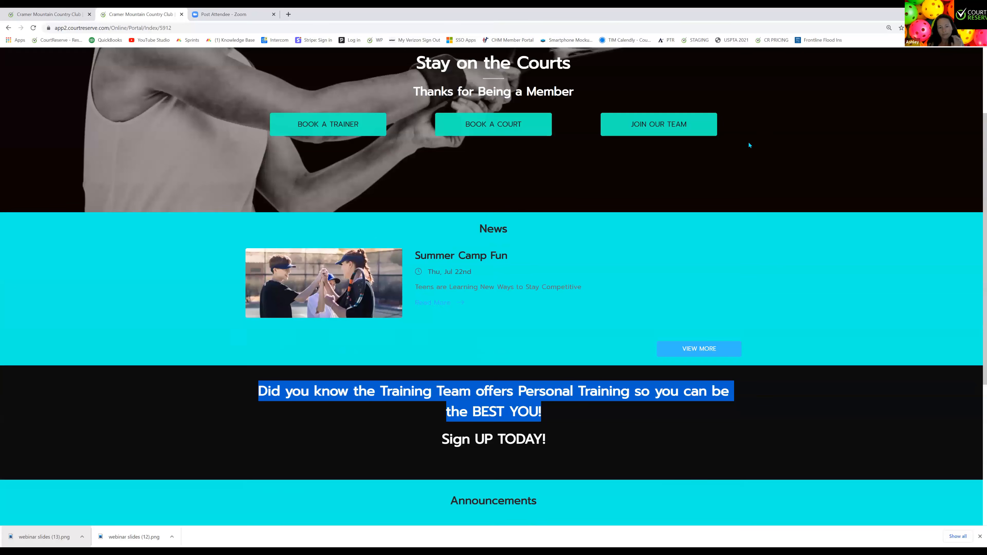
scroll(749, 145, "up", 3)
scroll(725, 171, "down", 4)
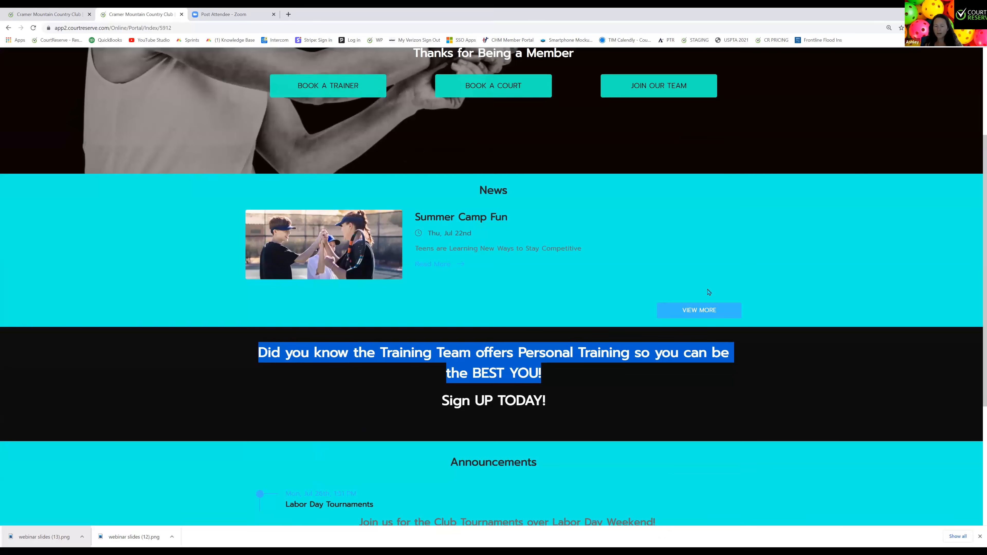
scroll(441, 257, "down", 3)
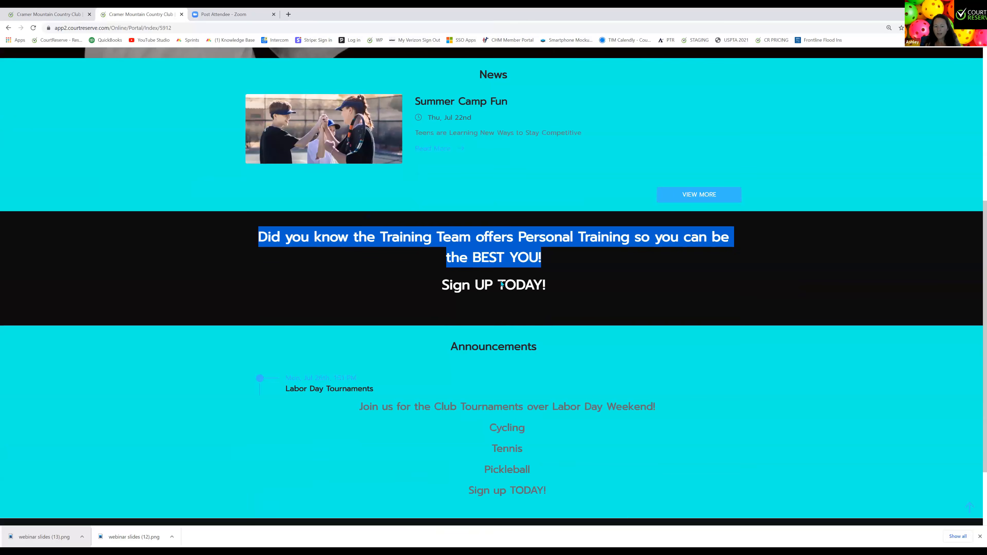
scroll(464, 285, "down", 2)
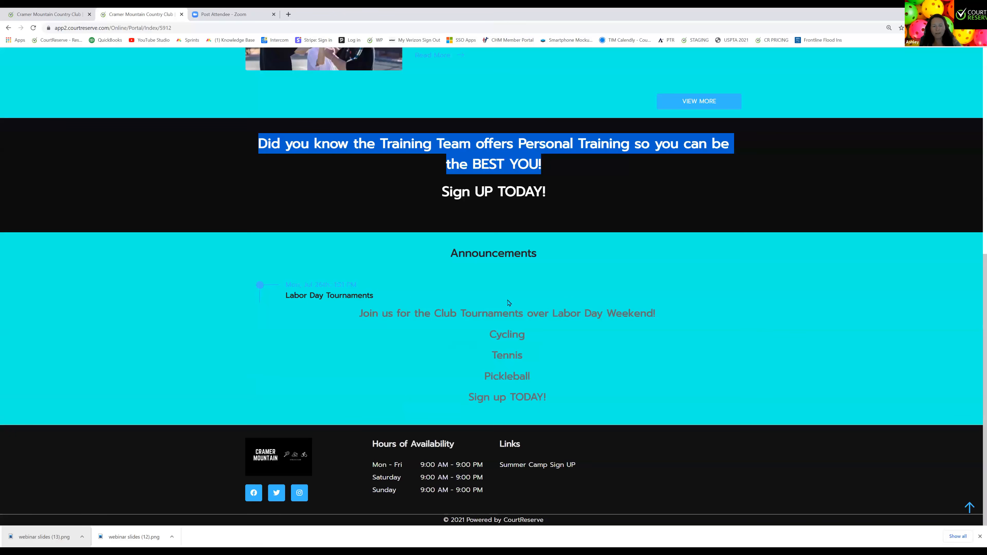
scroll(507, 286, "up", 8)
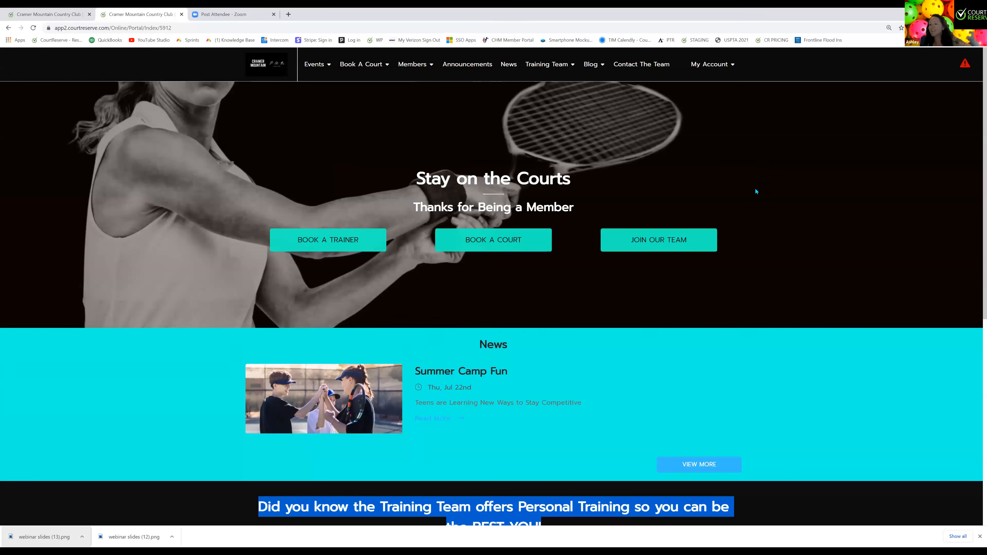
Return to the website settings' home page section and look through the available rows
left_click(730, 64)
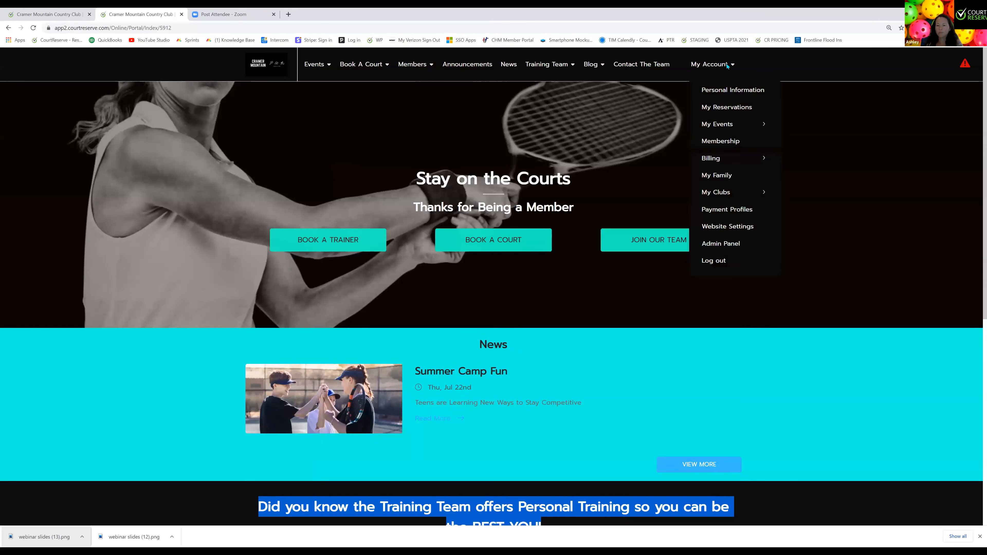
left_click(749, 227)
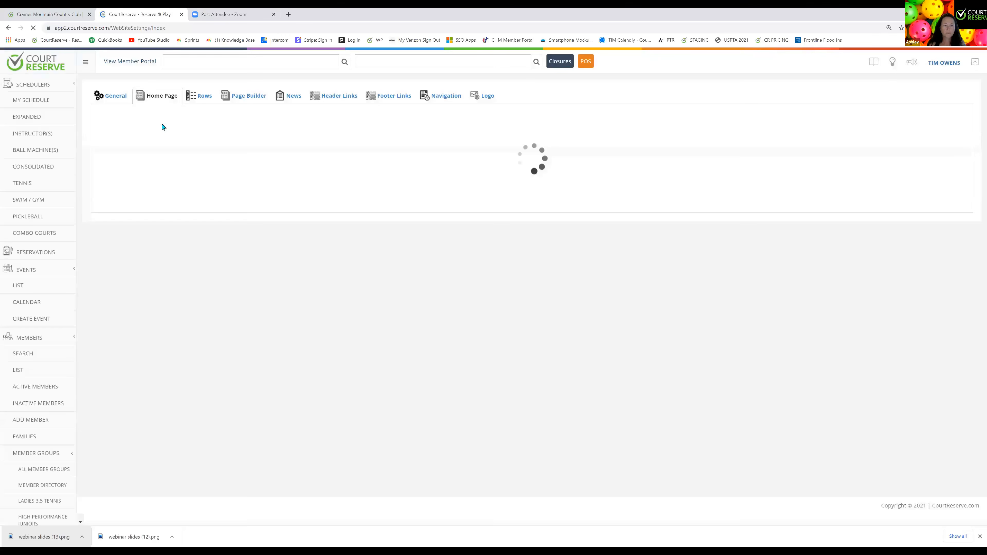
left_click(151, 102)
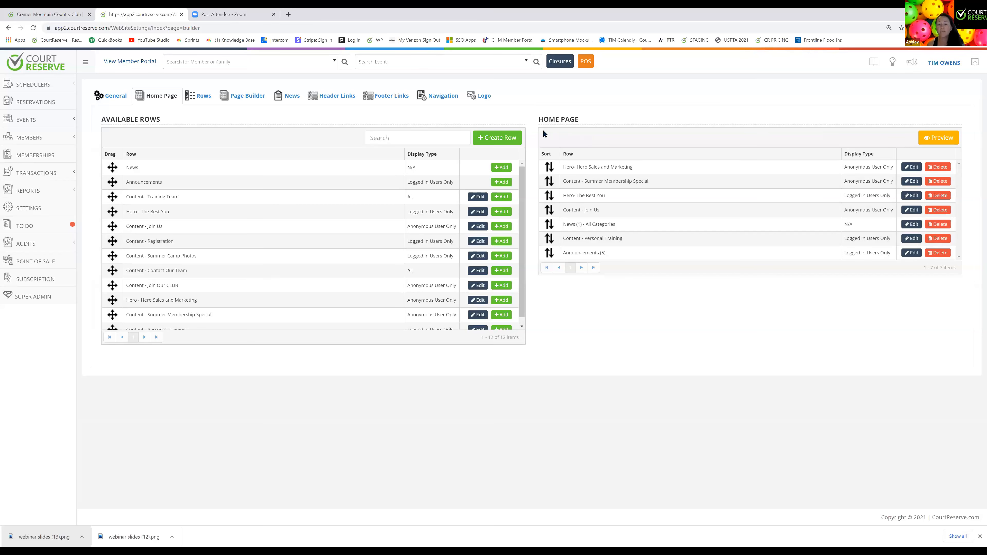
scroll(273, 223, "down", 1)
scroll(273, 224, "up", 1)
scroll(199, 163, "down", 1)
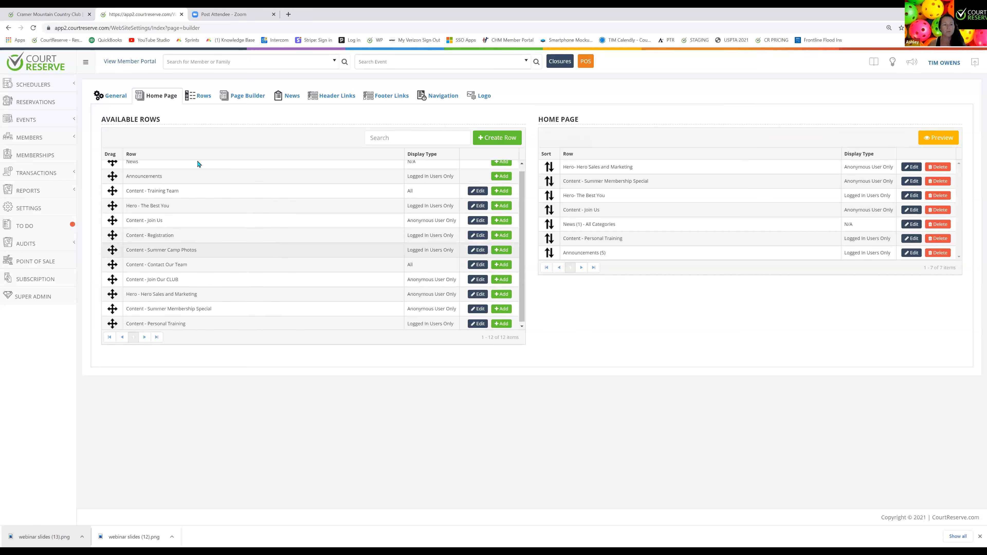
Examine the rows list and the page builder's custom pages, and check the create page form without saving a page
left_click(195, 99)
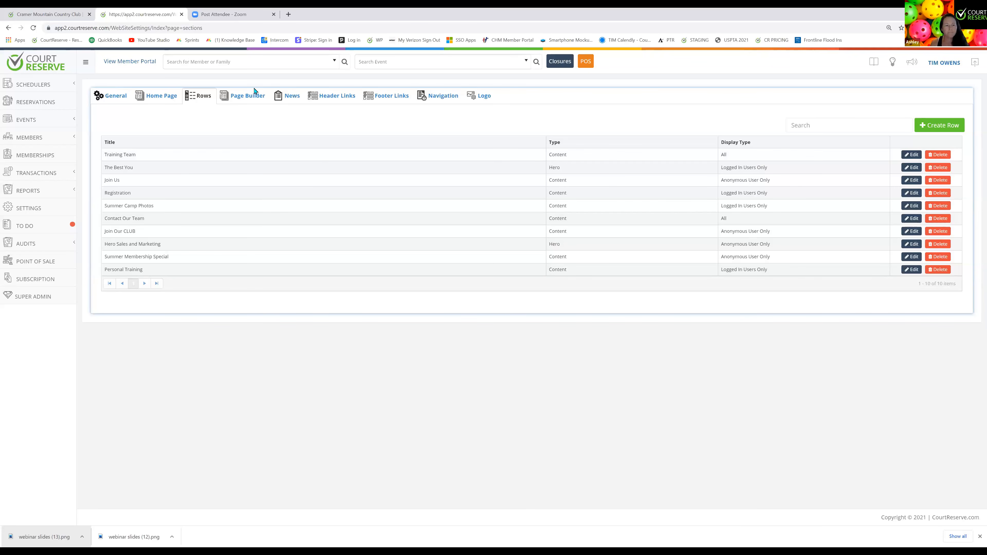
left_click(248, 97)
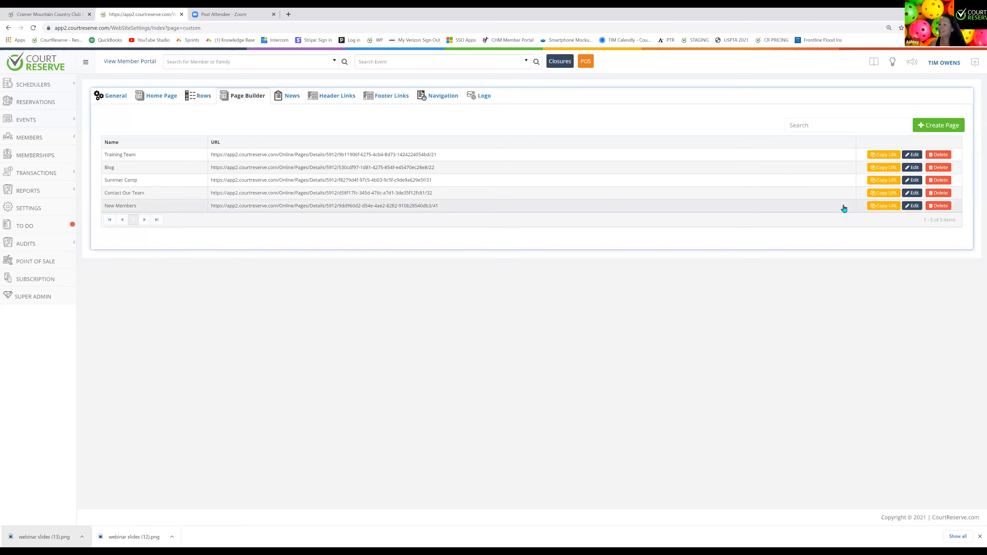
left_click(948, 125)
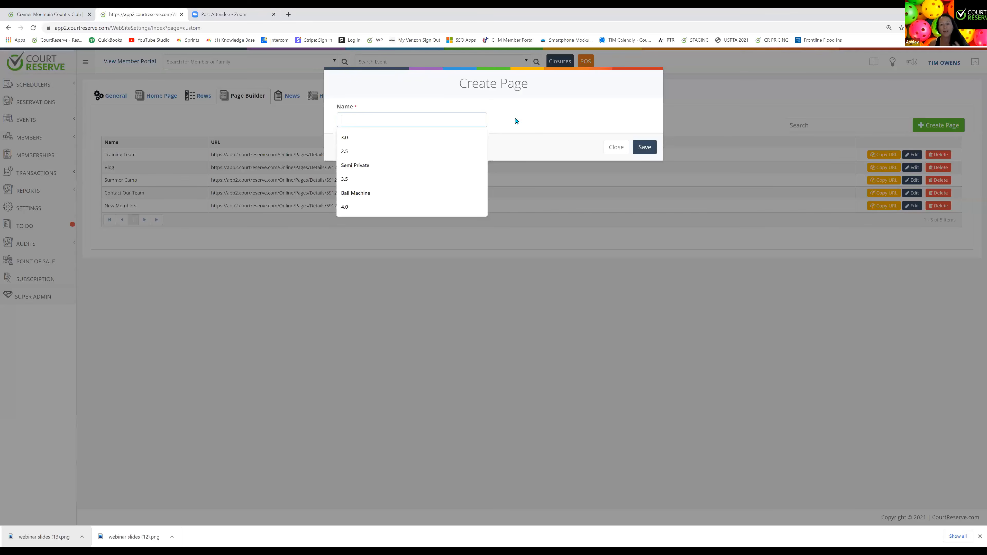
left_click(616, 149)
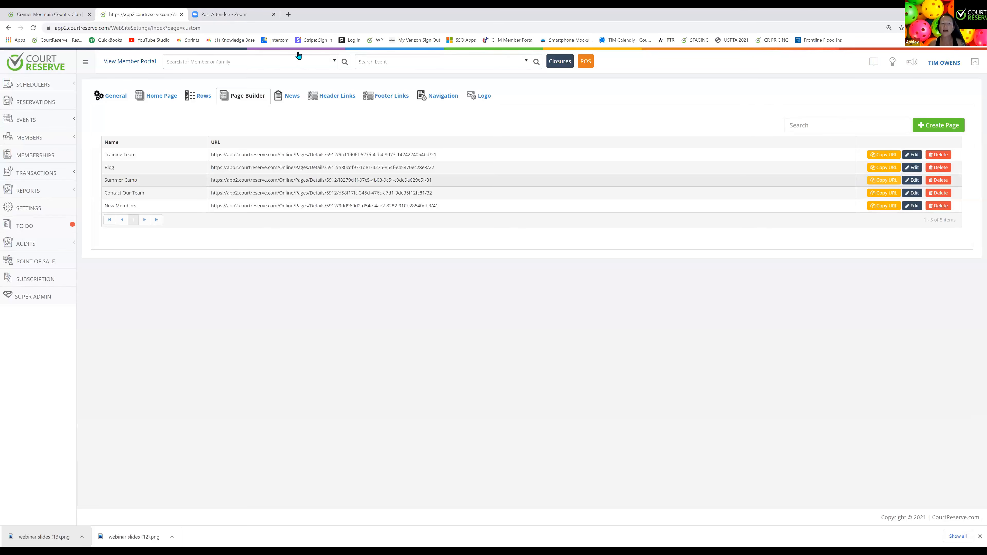
Look through the header and footer links, and examine the new header link form's display type choices without saving the link
left_click(332, 101)
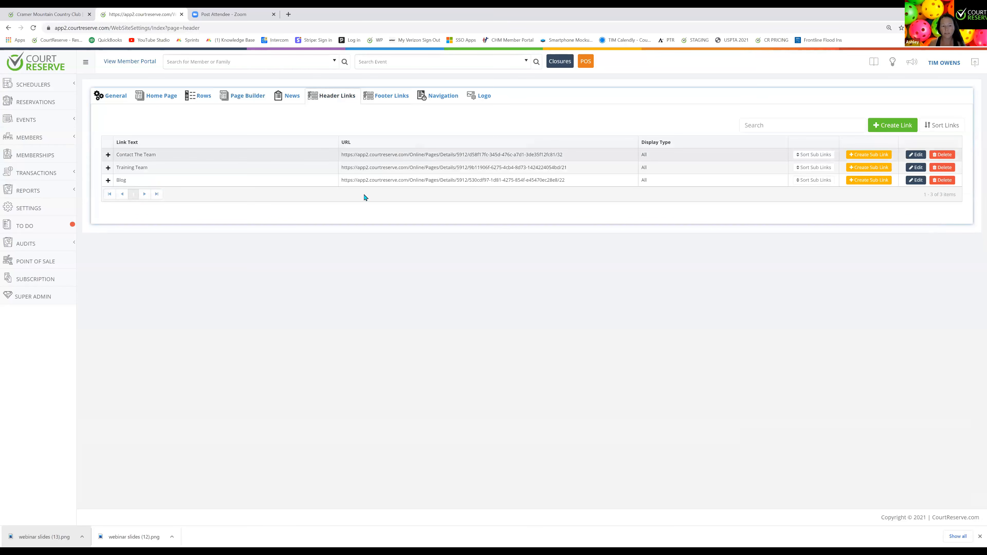
left_click(392, 97)
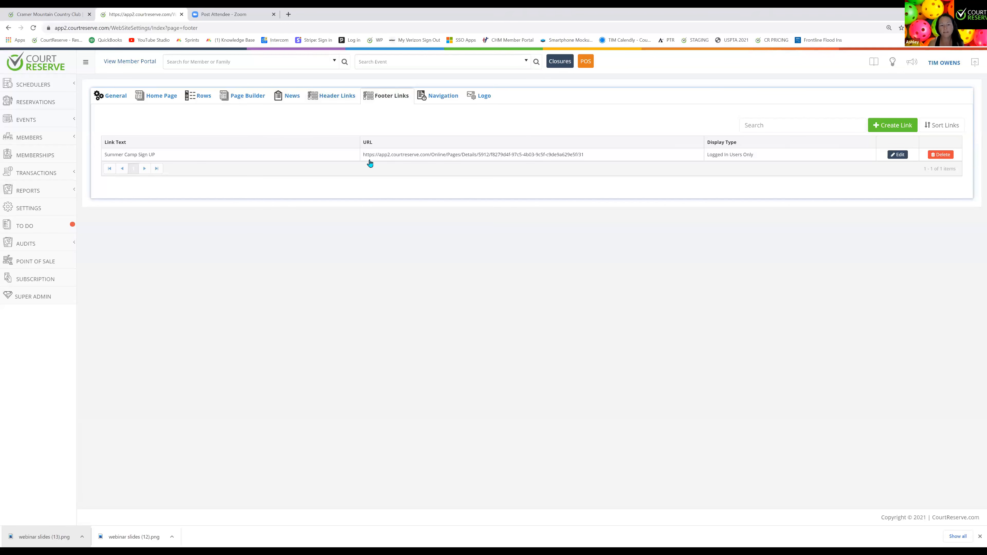
left_click(344, 97)
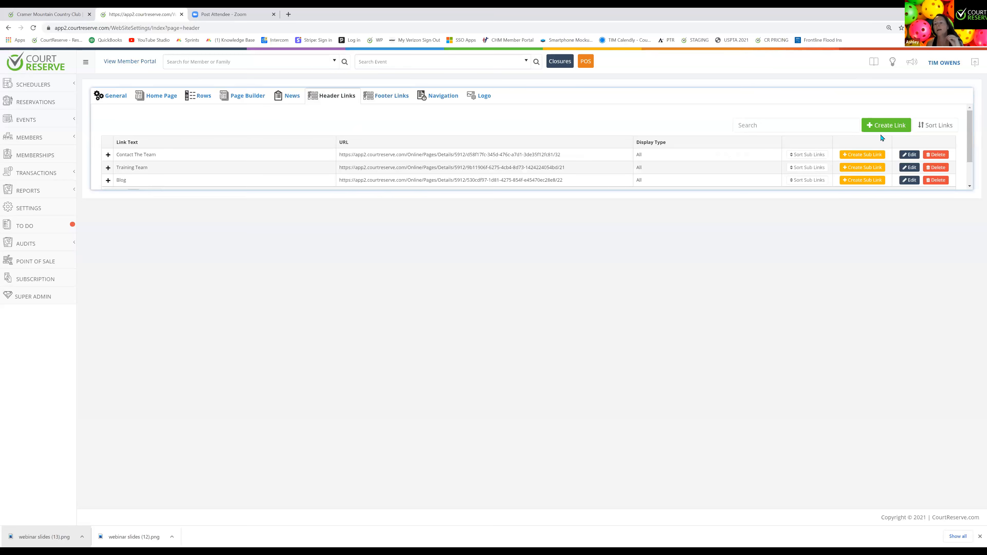
left_click(898, 128)
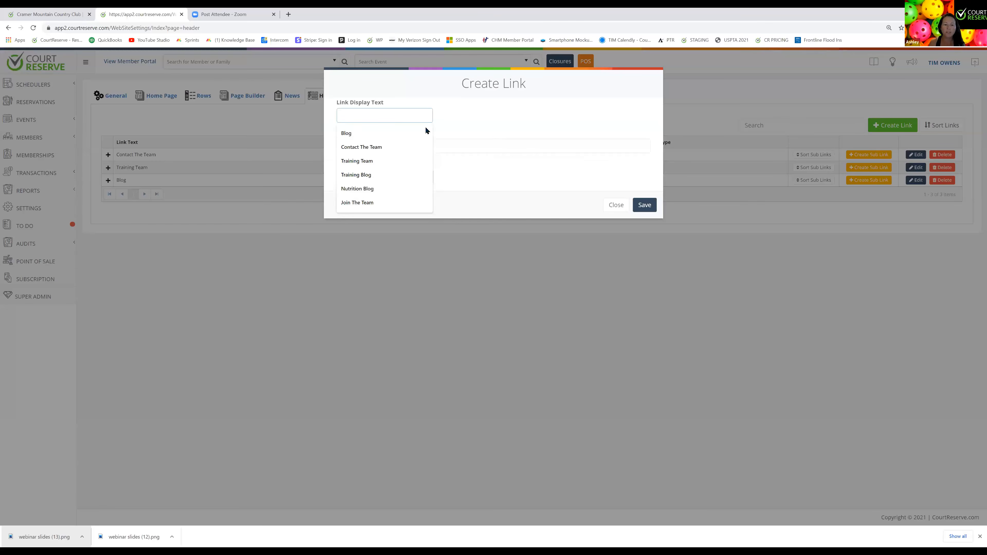
left_click(383, 133)
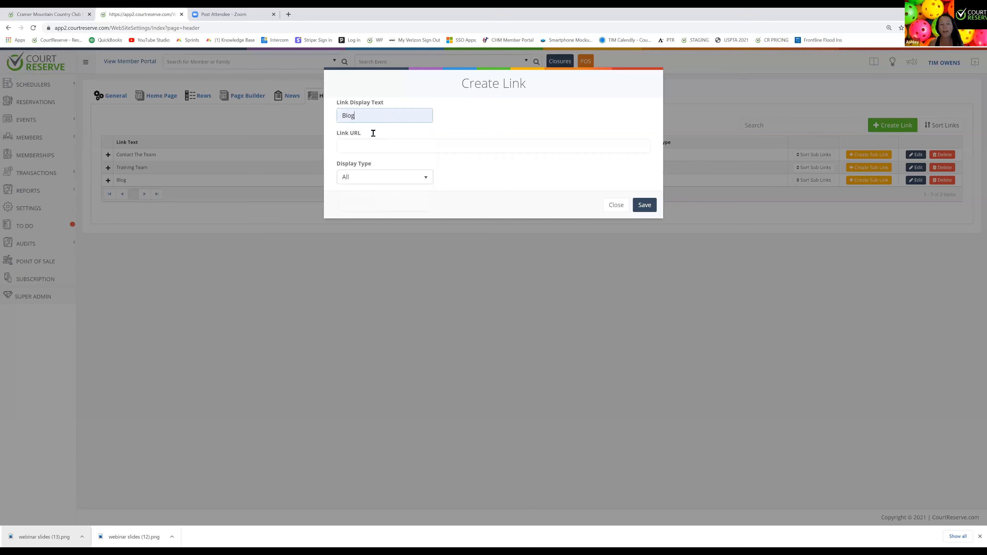
left_click(402, 182)
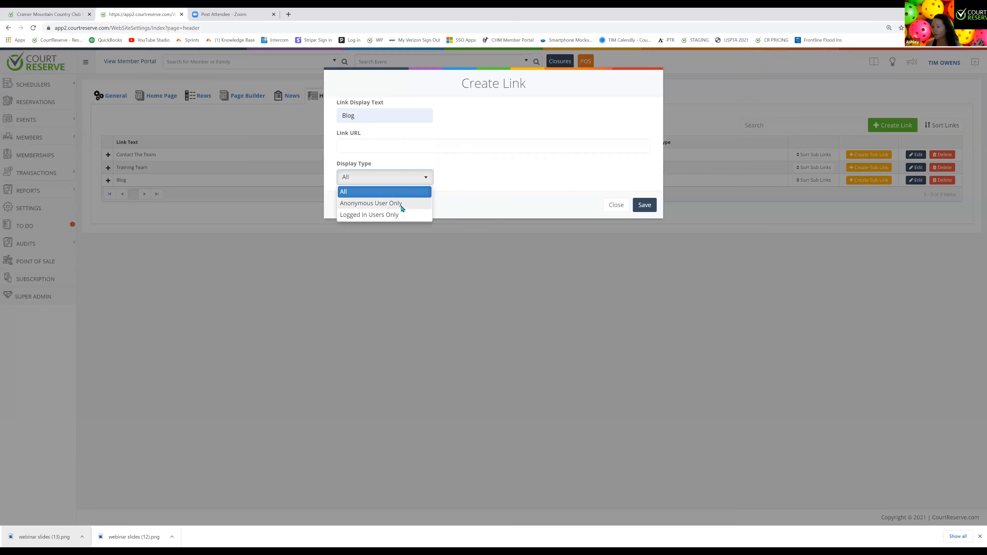
left_click(616, 205)
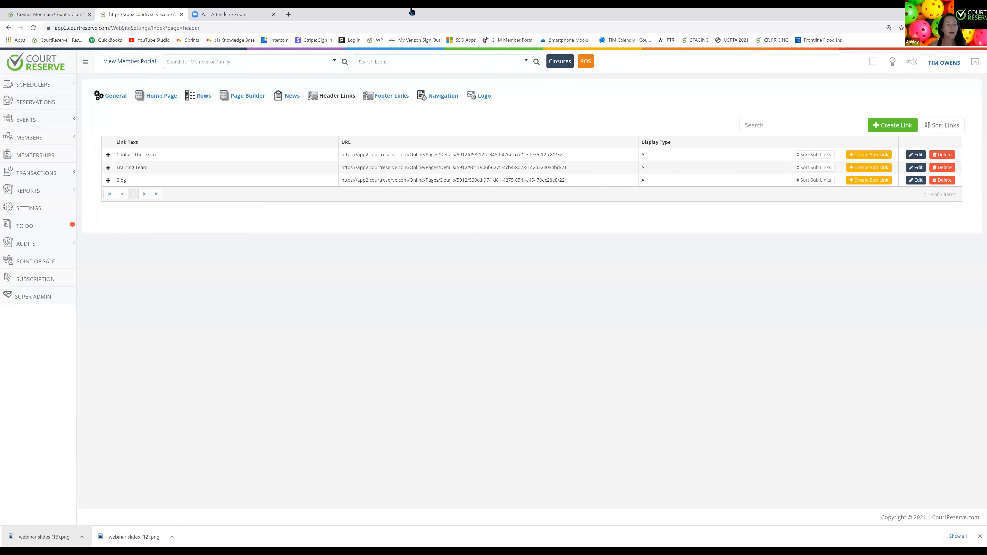
Examine the sub links under the Training Team and Blog header links, and check the create sub link form without saving
left_click(109, 169)
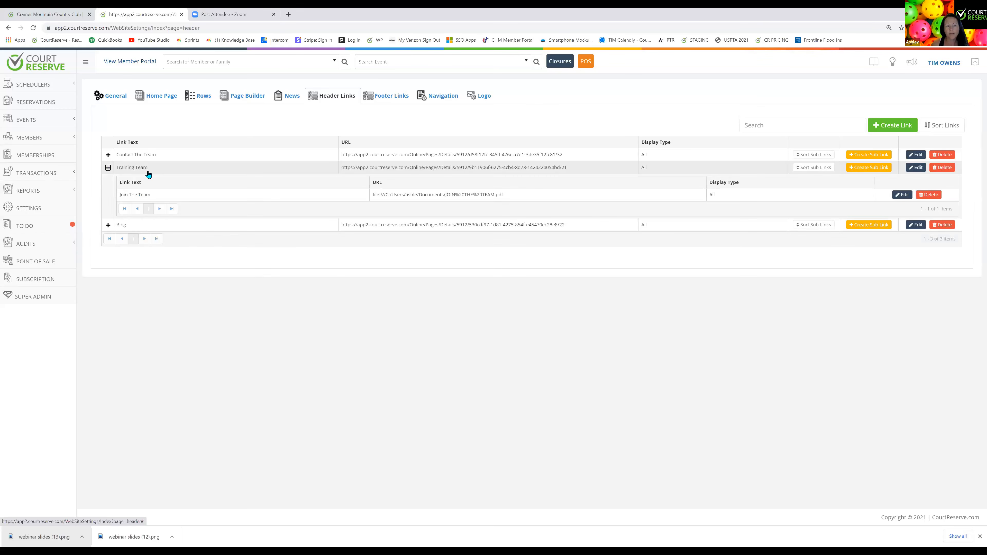
left_click(108, 226)
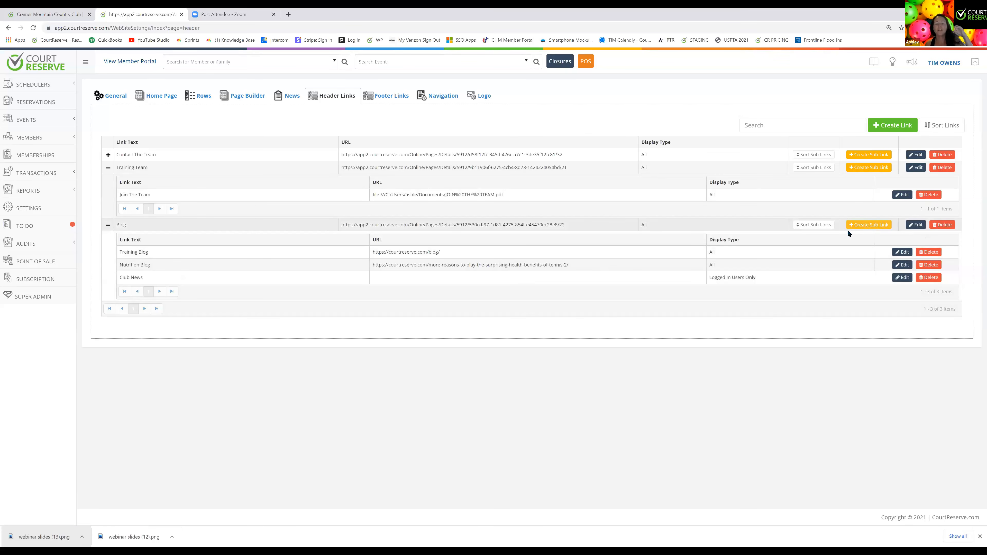
left_click(869, 225)
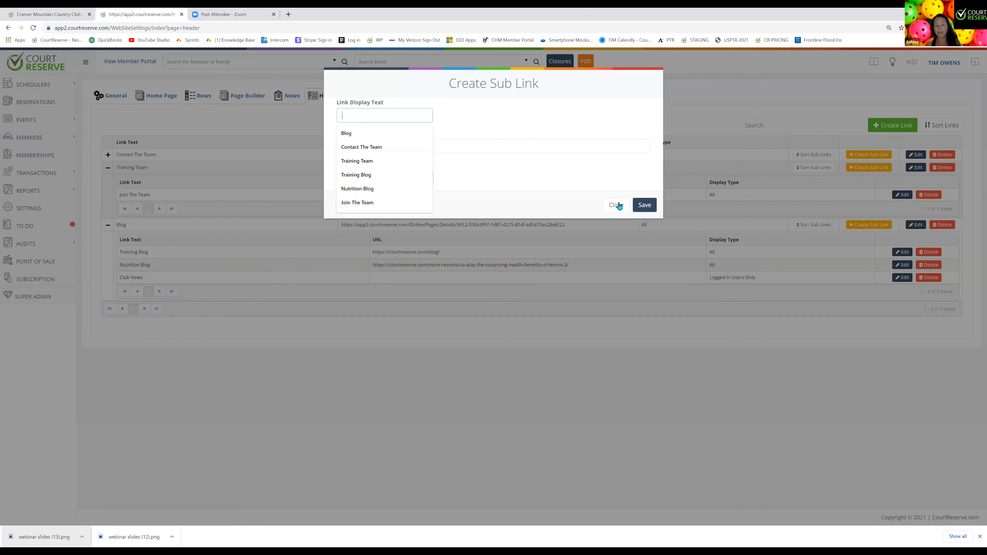
left_click(618, 205)
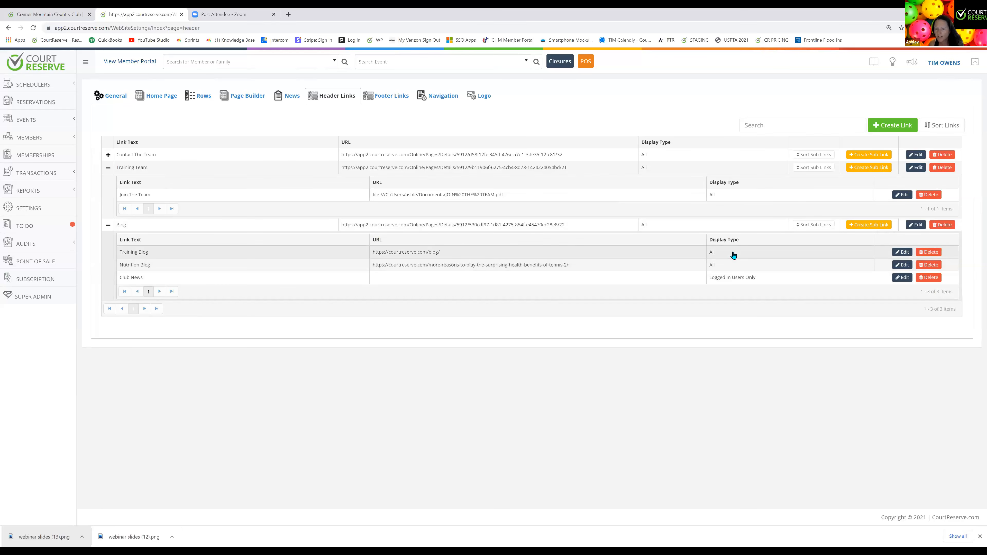
View the header links and account options on the member portal, and return to the footer links in the website settings
left_click(140, 67)
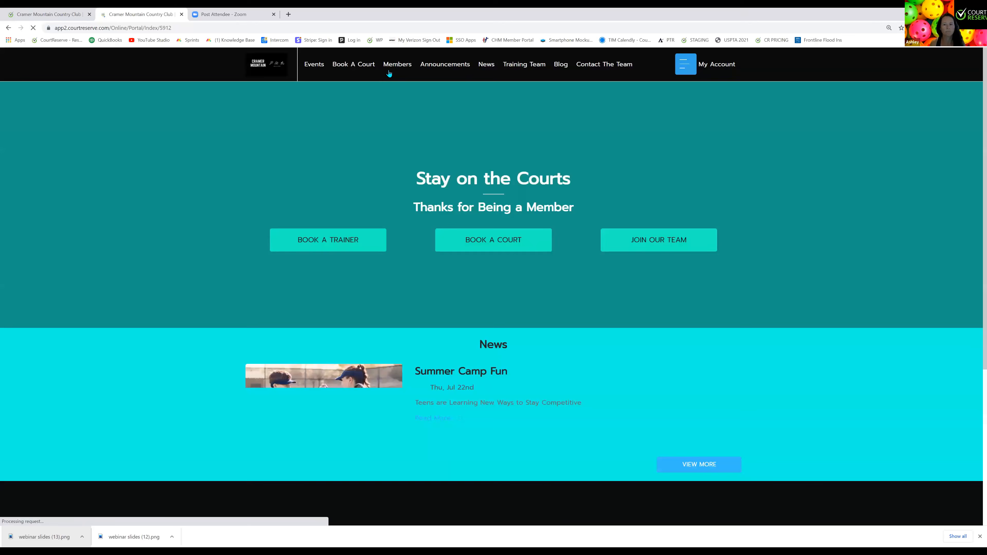
mouse_move(597, 70)
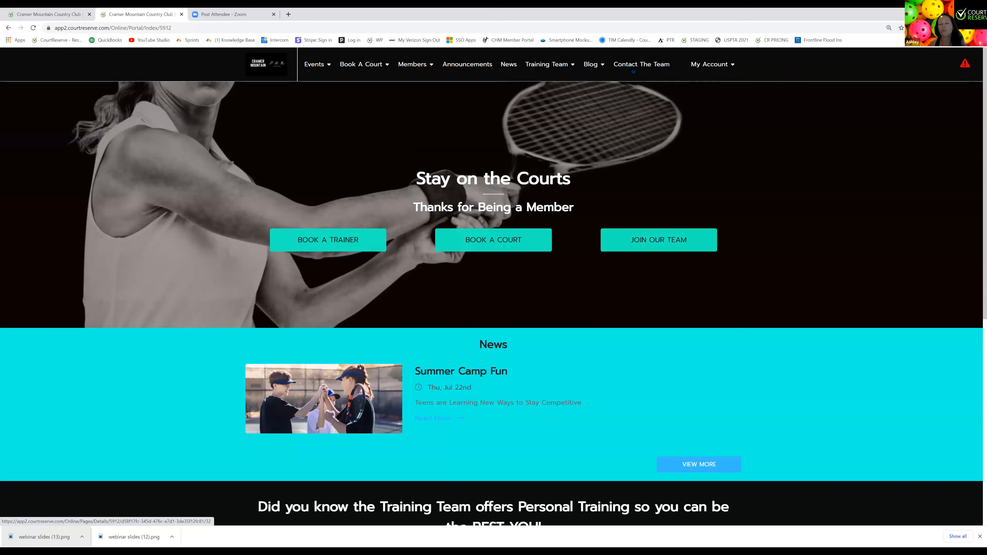
left_click(720, 66)
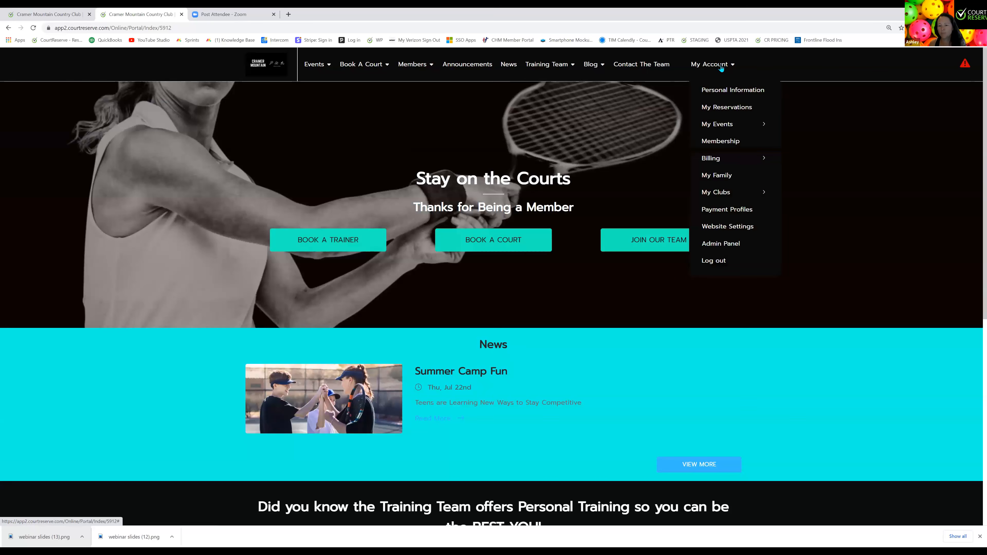
left_click(740, 229)
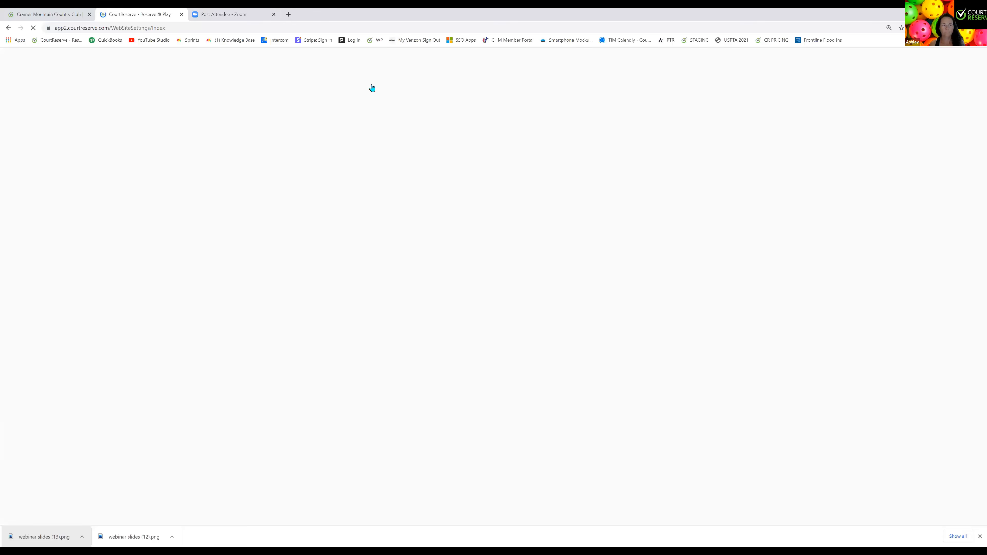
left_click(383, 97)
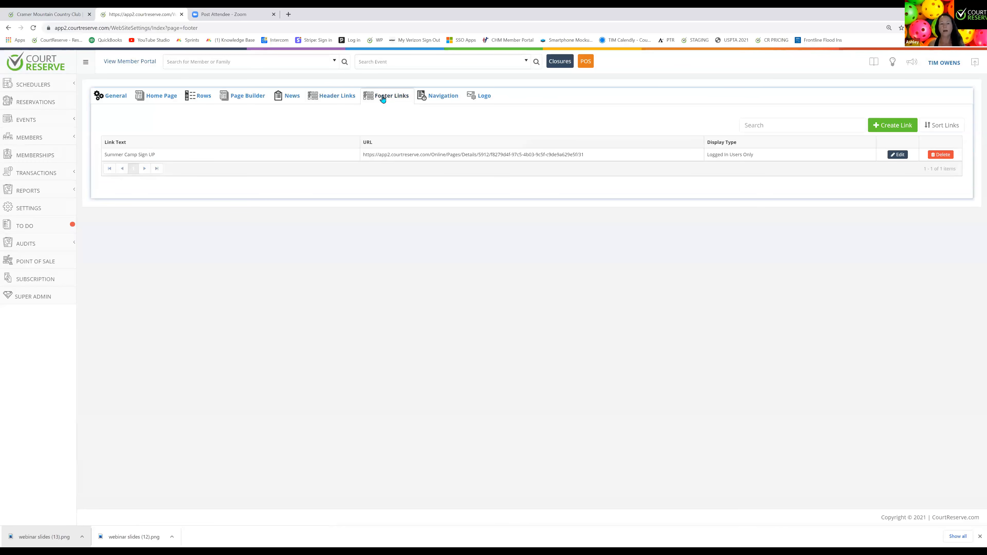
In the navigation settings, stop hiding the My Account family members and transaction links for all membership types, and save
left_click(440, 97)
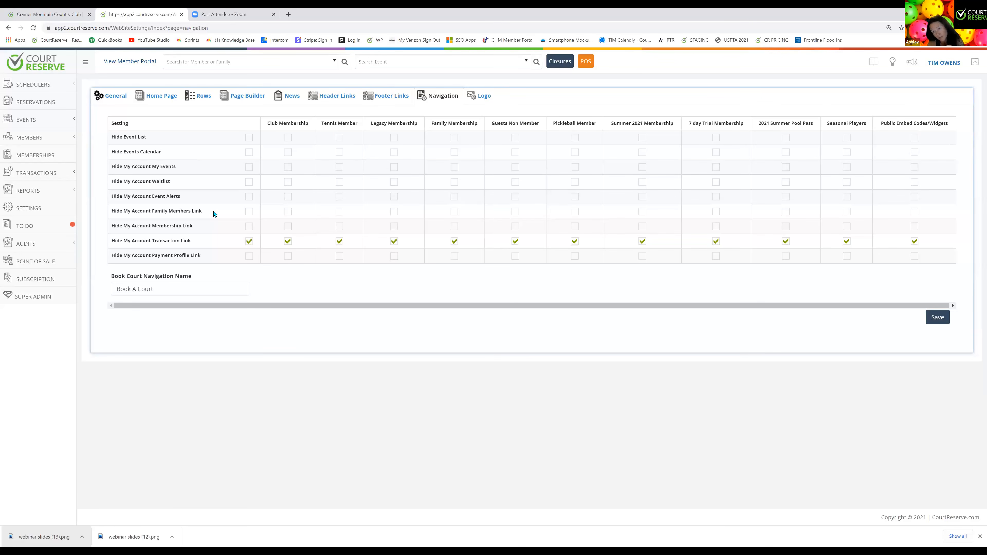
left_click(249, 211)
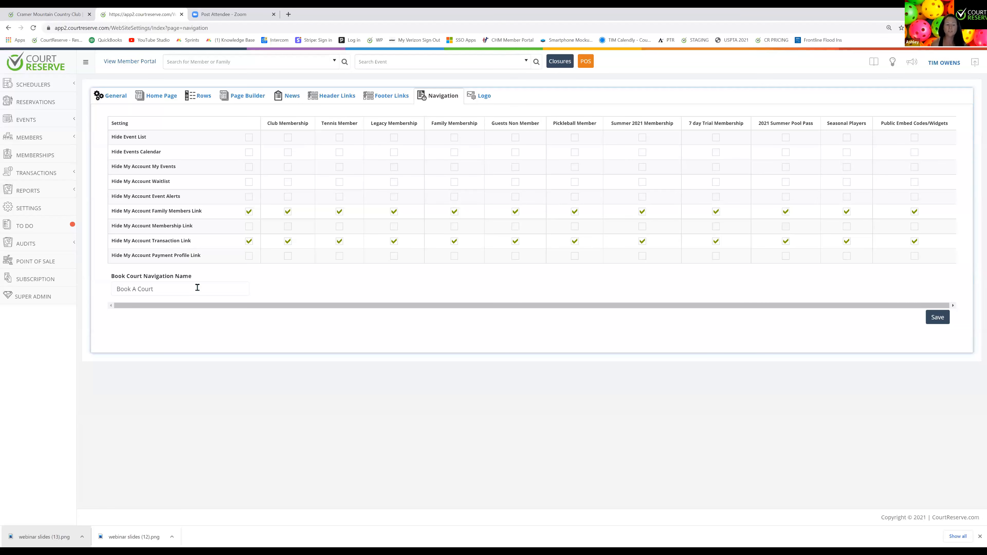
left_click_drag(172, 288, 102, 289)
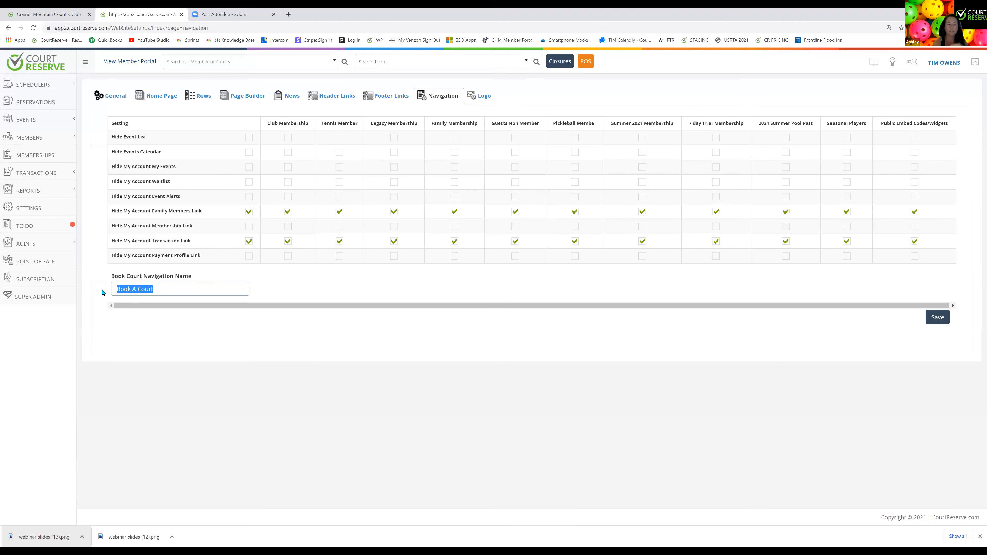
left_click(249, 212)
left_click(249, 241)
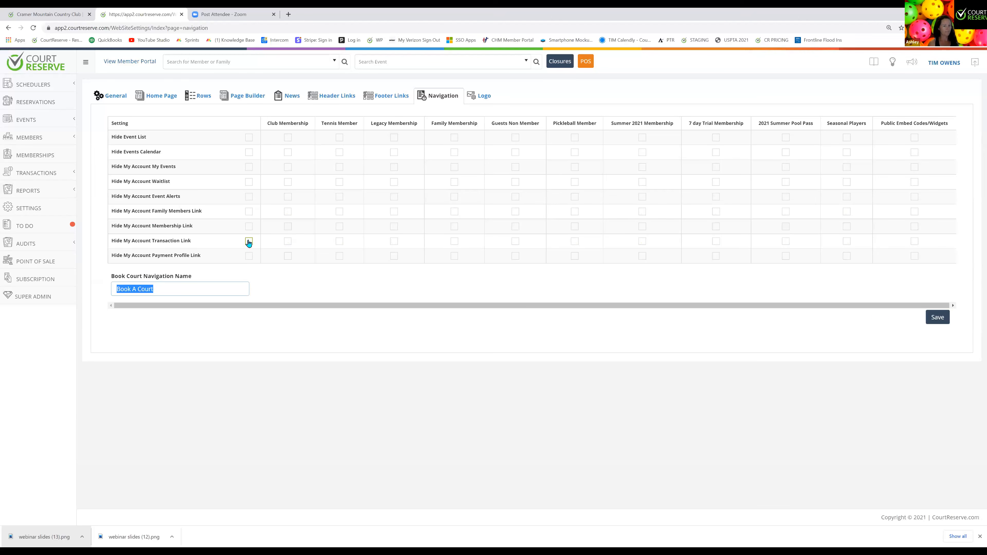
left_click(939, 318)
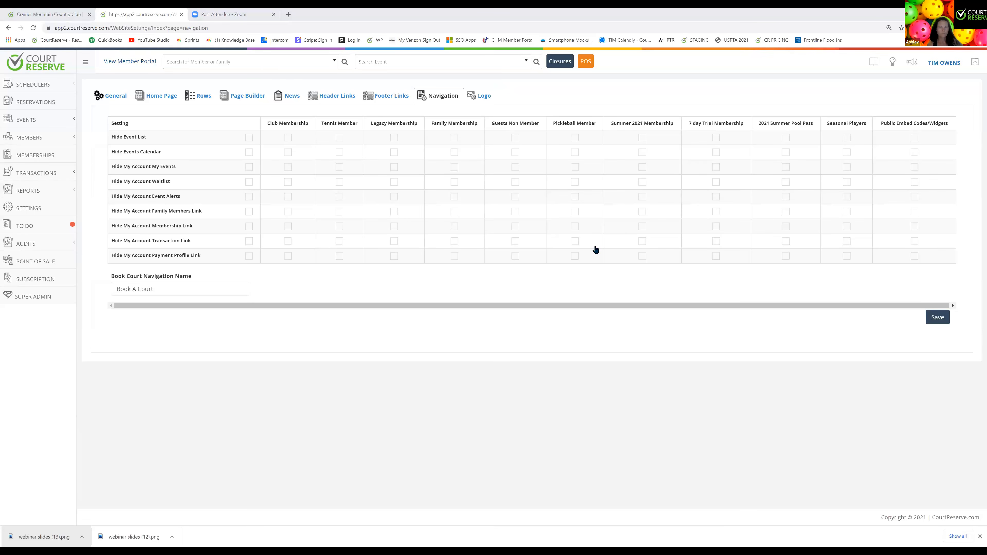
Try restricting the Contact The Team header link to Logged In Users Only with the HOP member group, and close it without saving
left_click(329, 97)
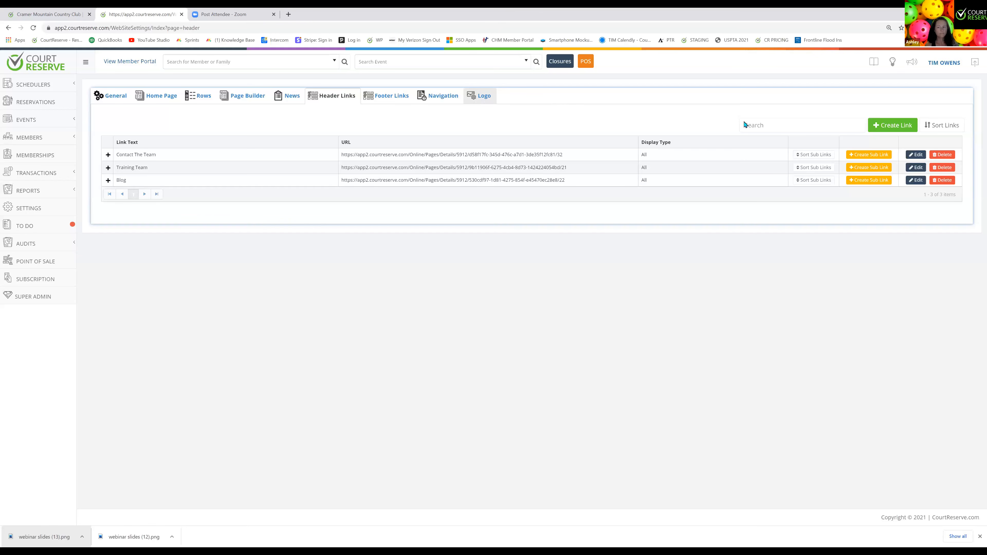
left_click(916, 155)
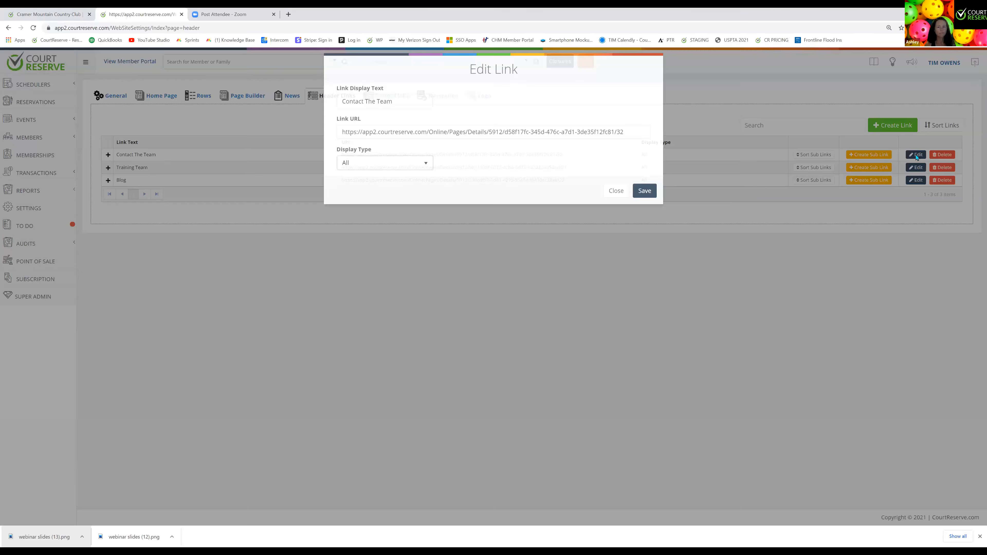
left_click(407, 183)
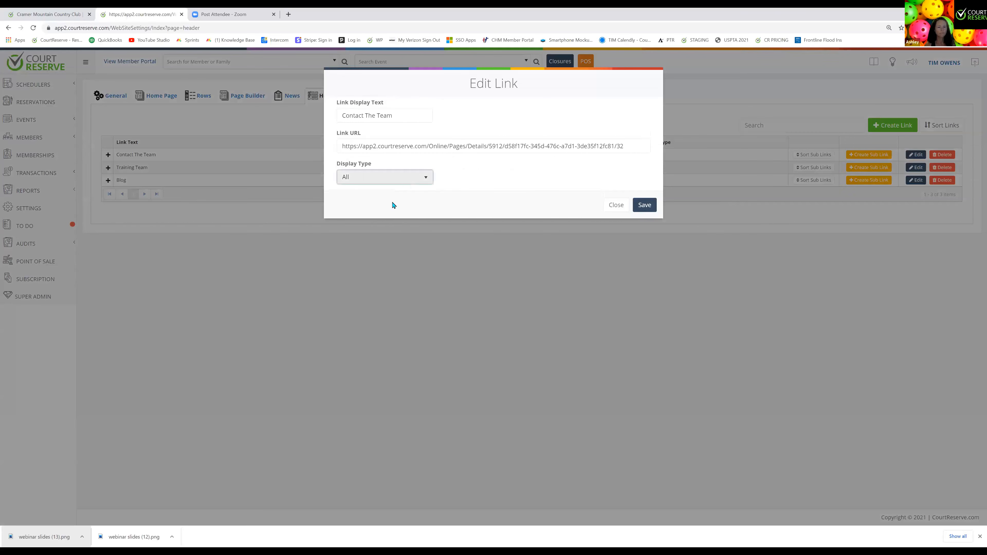
left_click(382, 213)
left_click(382, 213)
left_click(378, 221)
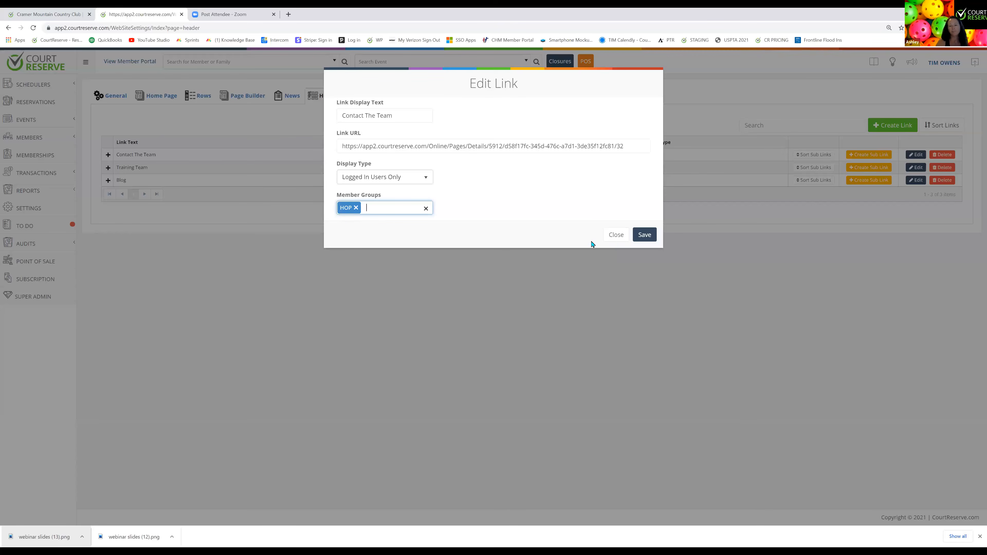
left_click(616, 235)
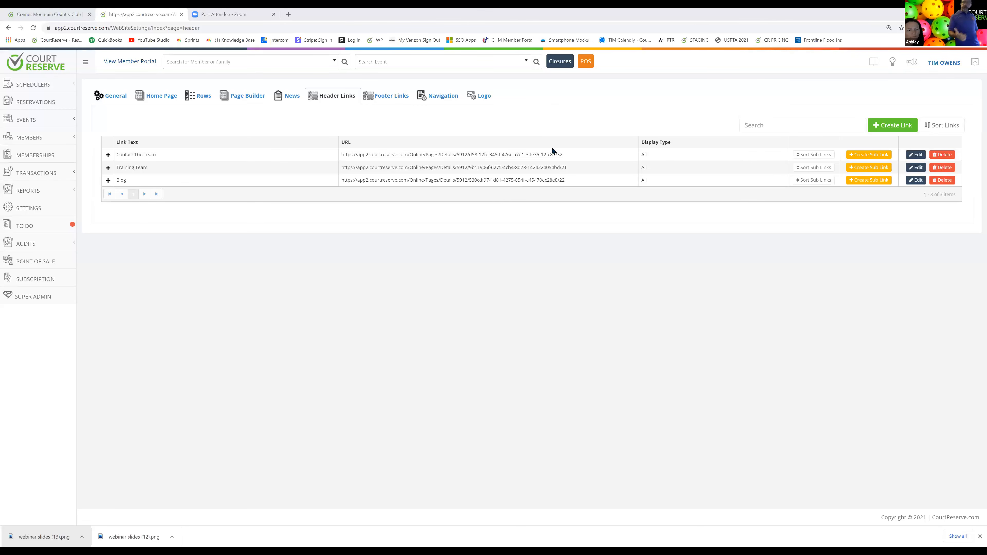
Examine the create row form in the website settings with the Content type selected, without saving a row
left_click(123, 96)
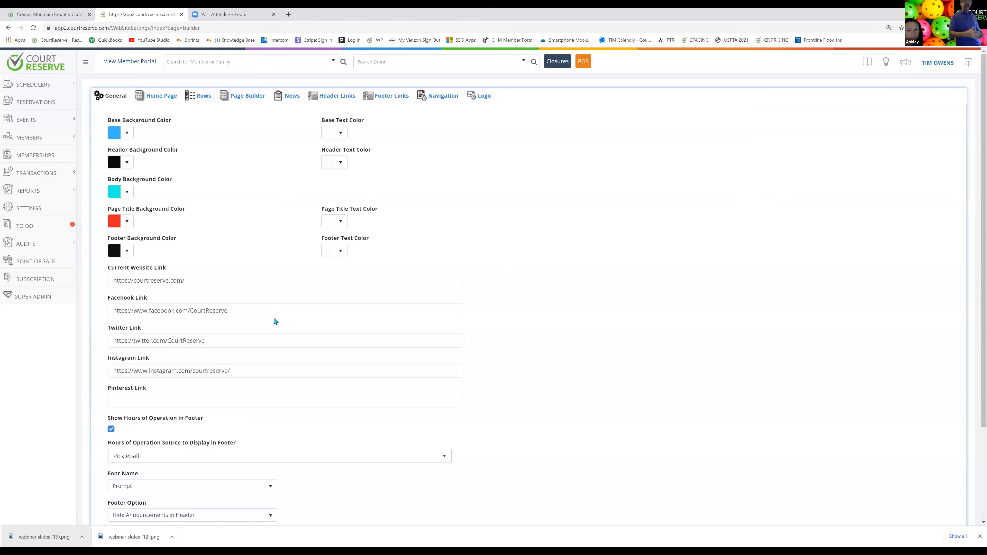
left_click(200, 95)
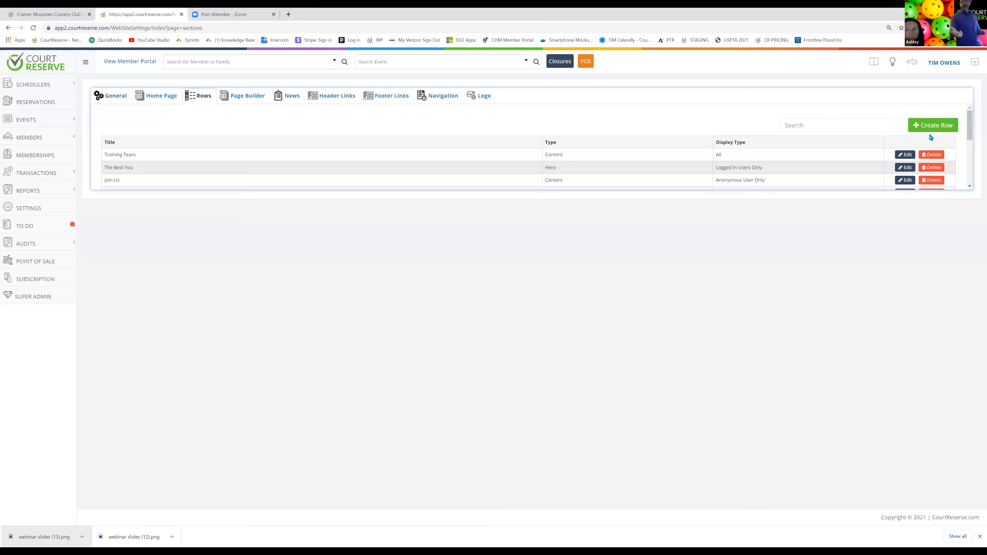
left_click(930, 134)
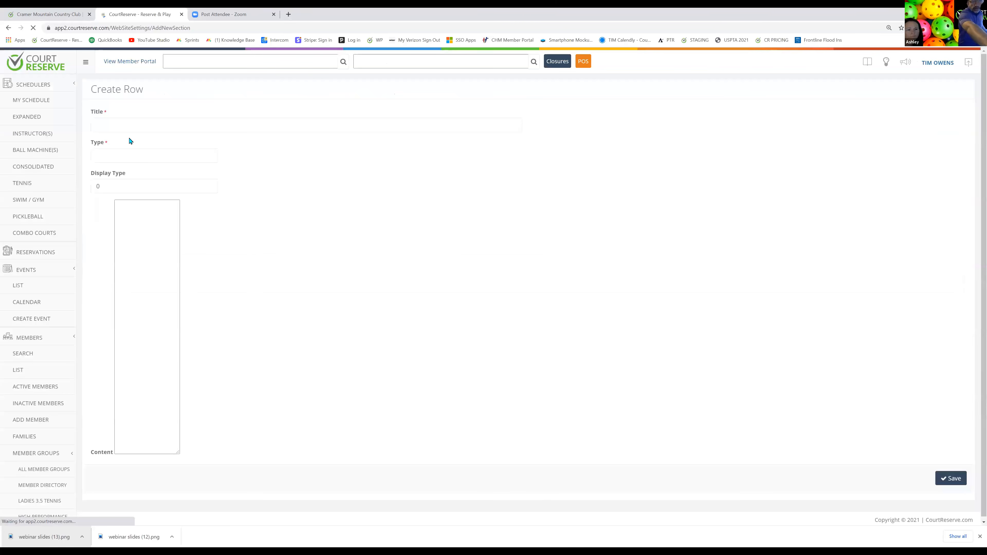
left_click(125, 159)
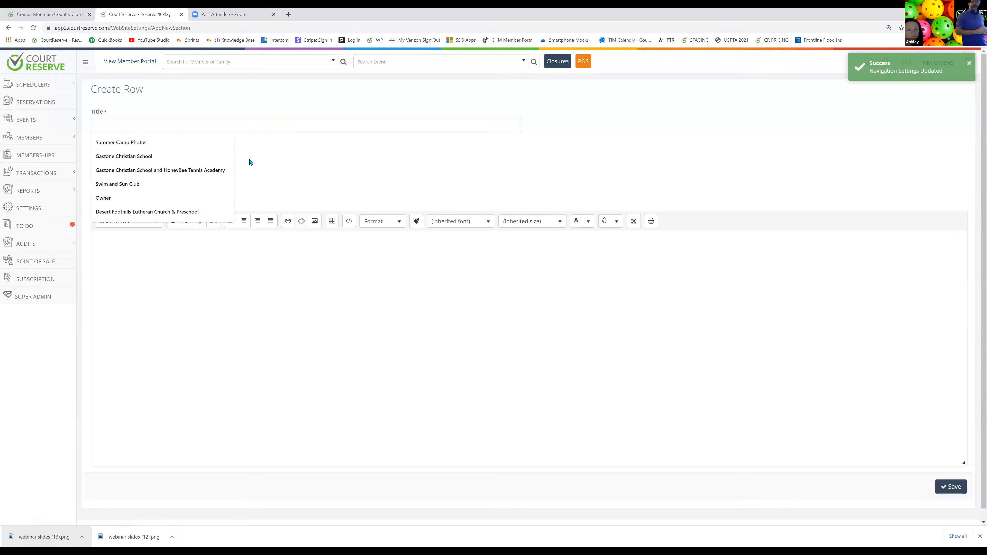
left_click(119, 157)
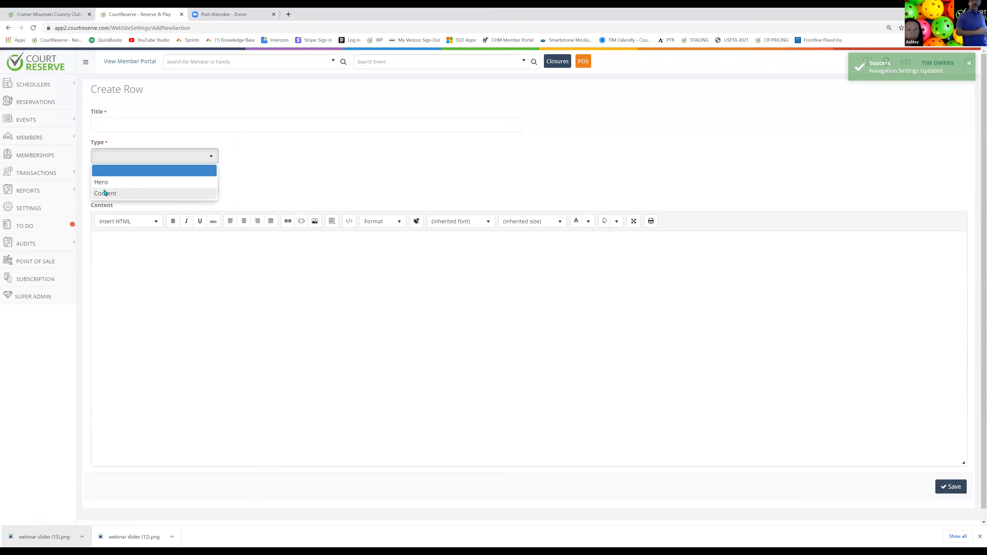
left_click(104, 193)
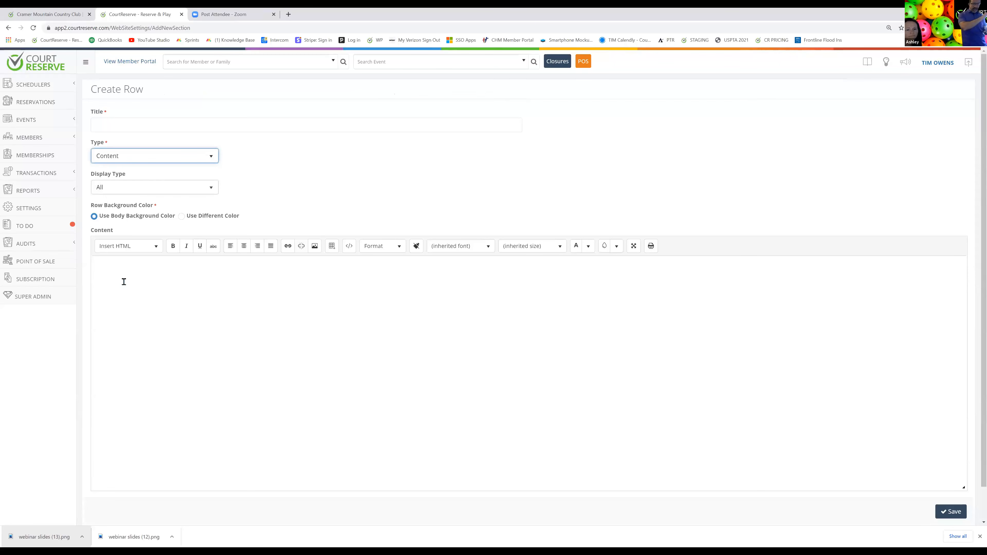
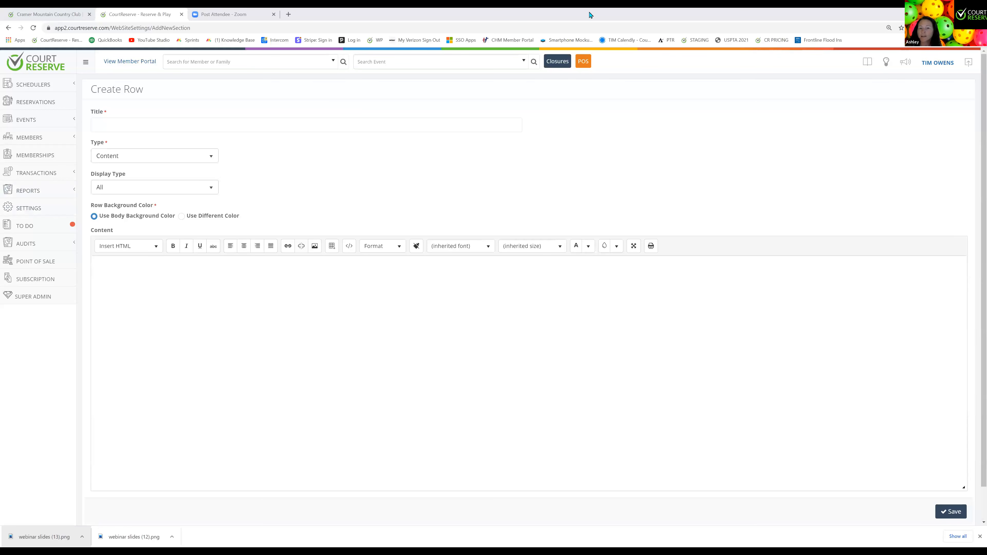
Return to the website's general settings and set the Base Background Color to near-black #0a0a0a
left_click(30, 208)
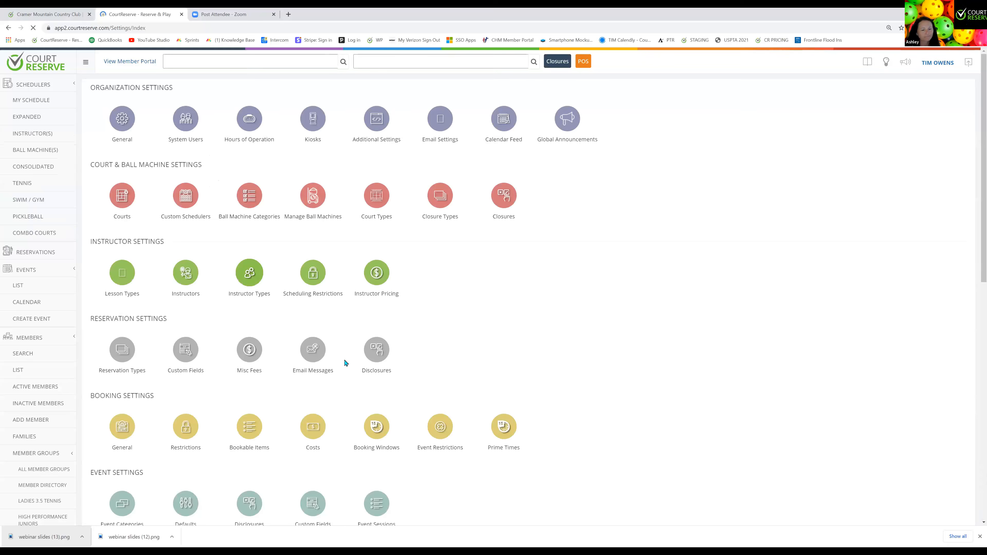
scroll(372, 391, "down", 5)
left_click(372, 391)
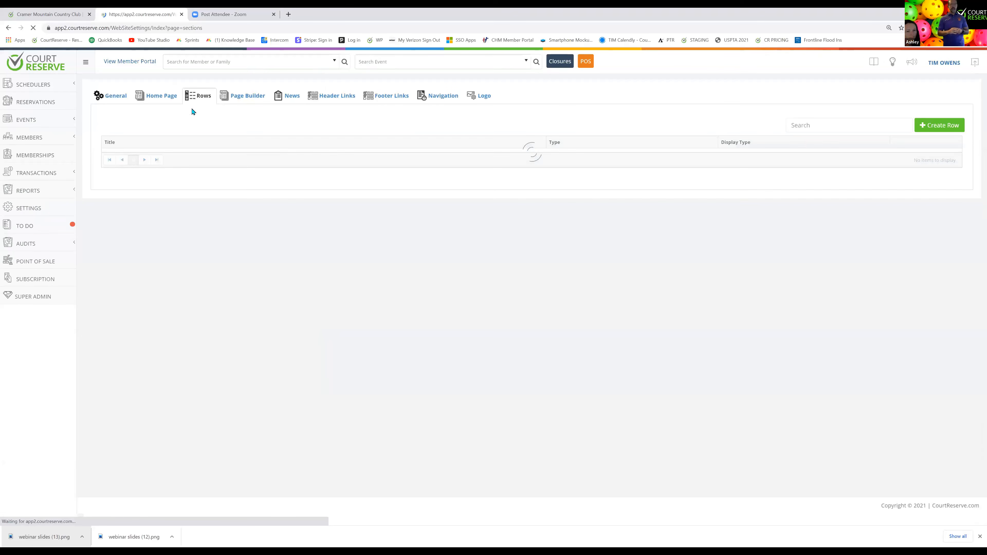
left_click(126, 97)
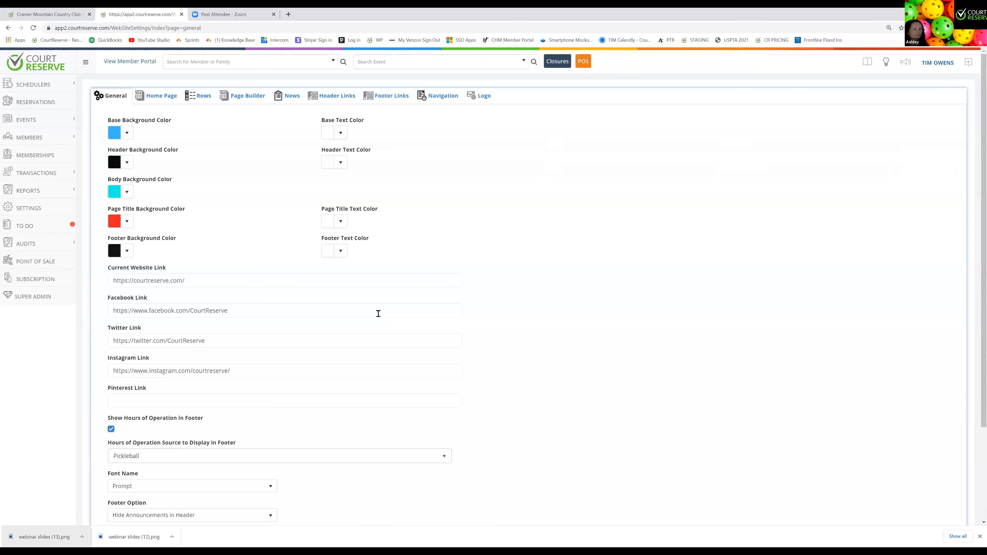
left_click(127, 133)
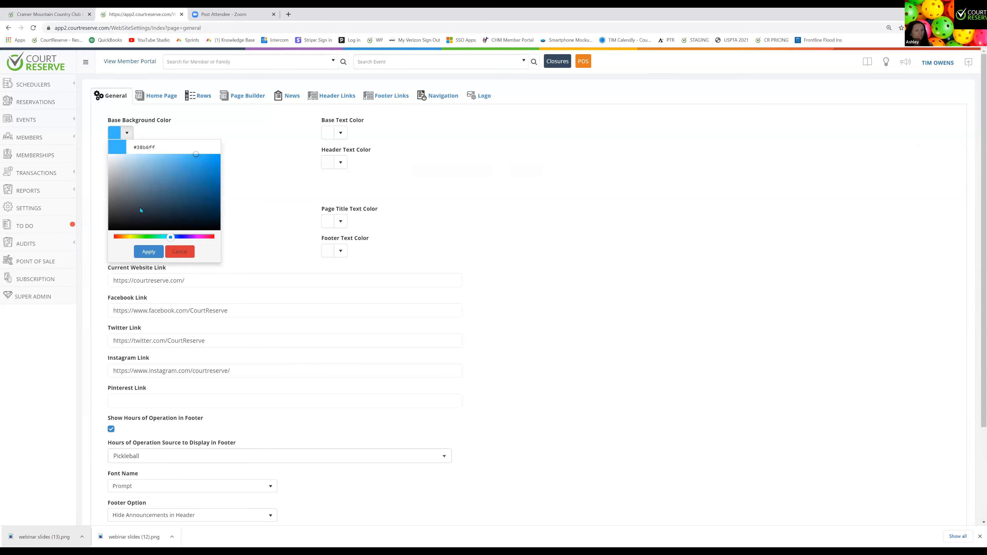
left_click(110, 228)
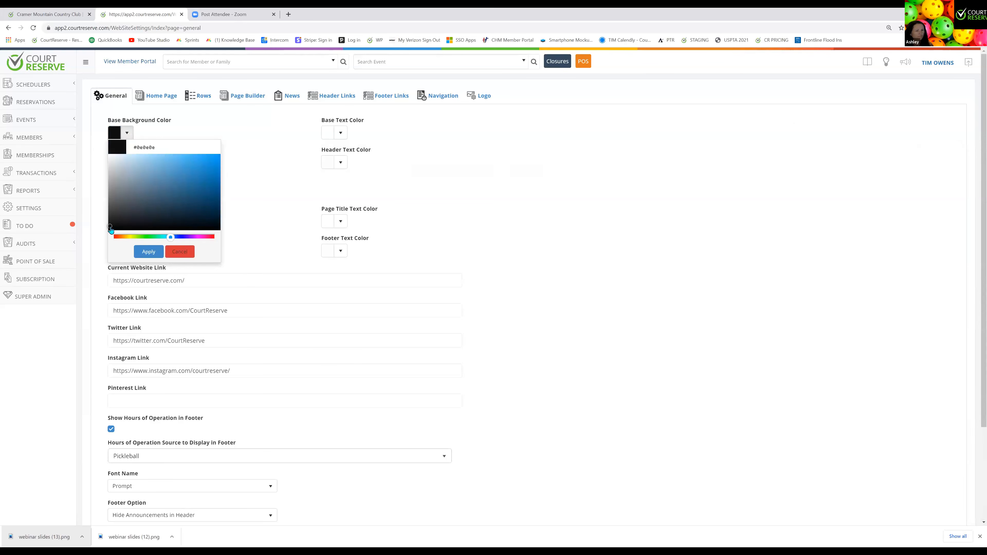
left_click(141, 253)
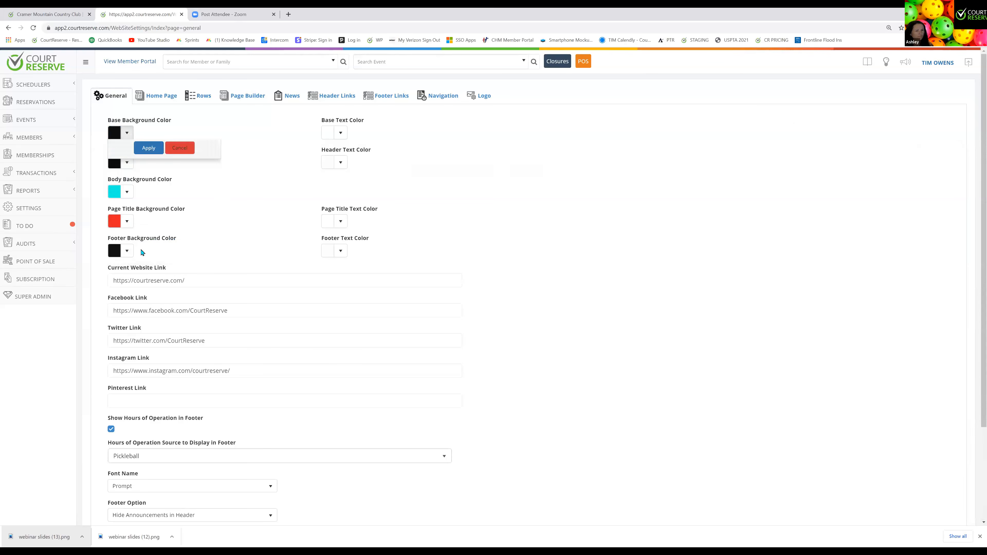
Set the Page Title Background Color to #131313, leaving the body color as is, and save the general settings
left_click(127, 192)
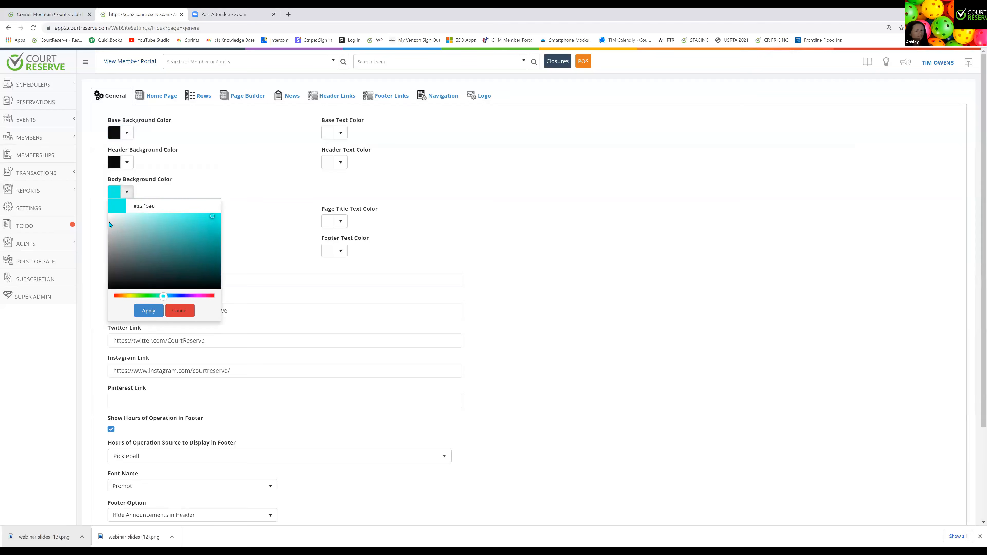
left_click(194, 175)
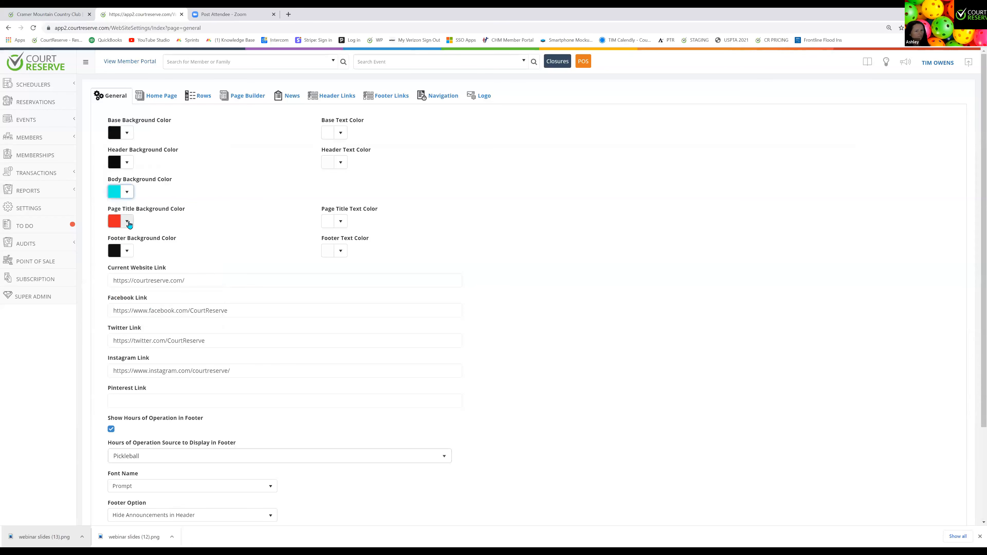
left_click(127, 221)
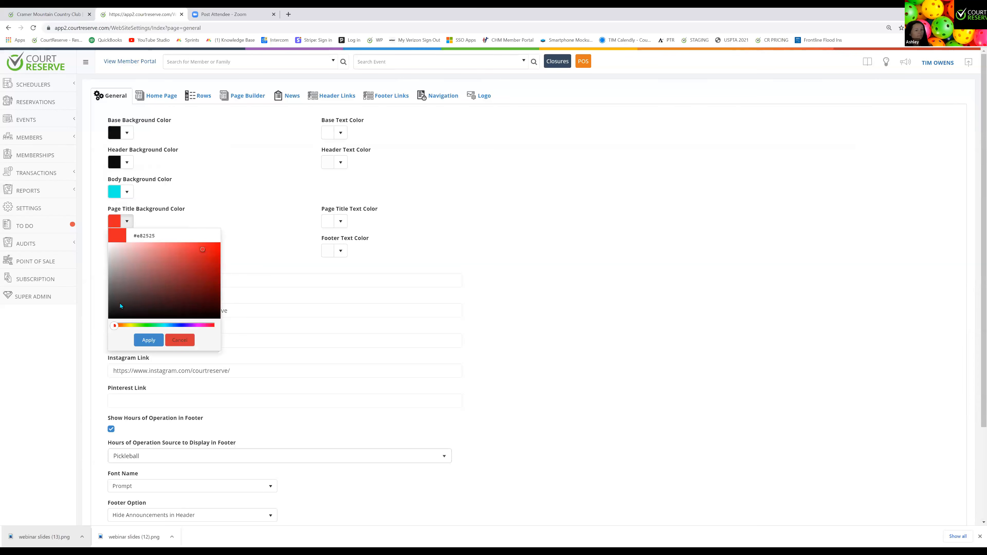
left_click(111, 313)
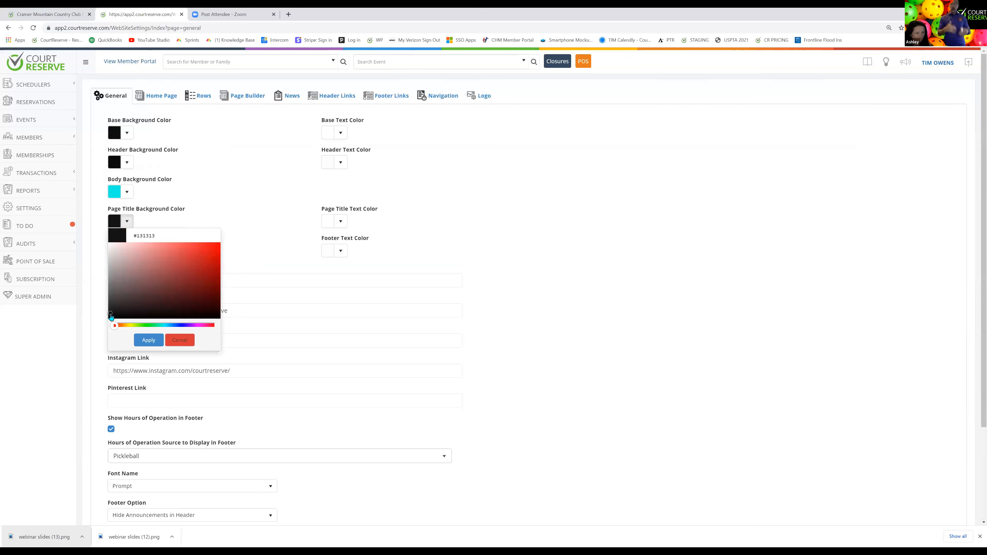
left_click(137, 340)
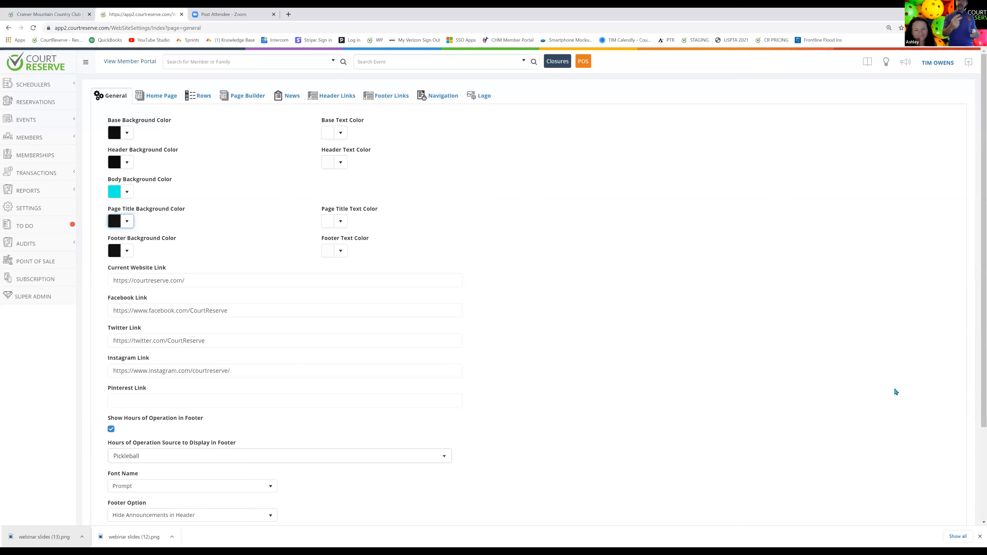
scroll(898, 409, "down", 3)
left_click(932, 455)
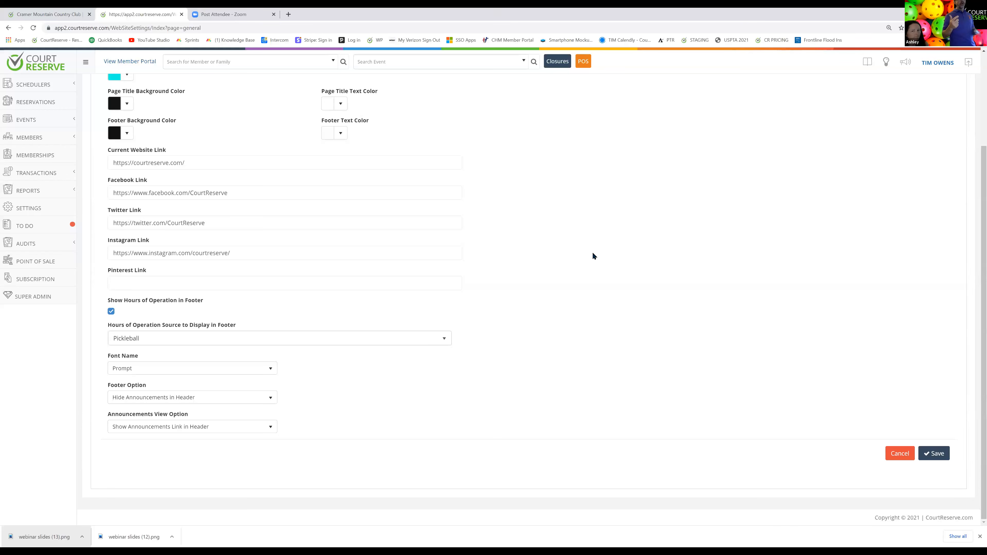
View the member portal home page and narrow the browser window to check its mobile layout and navigation menu
left_click(139, 64)
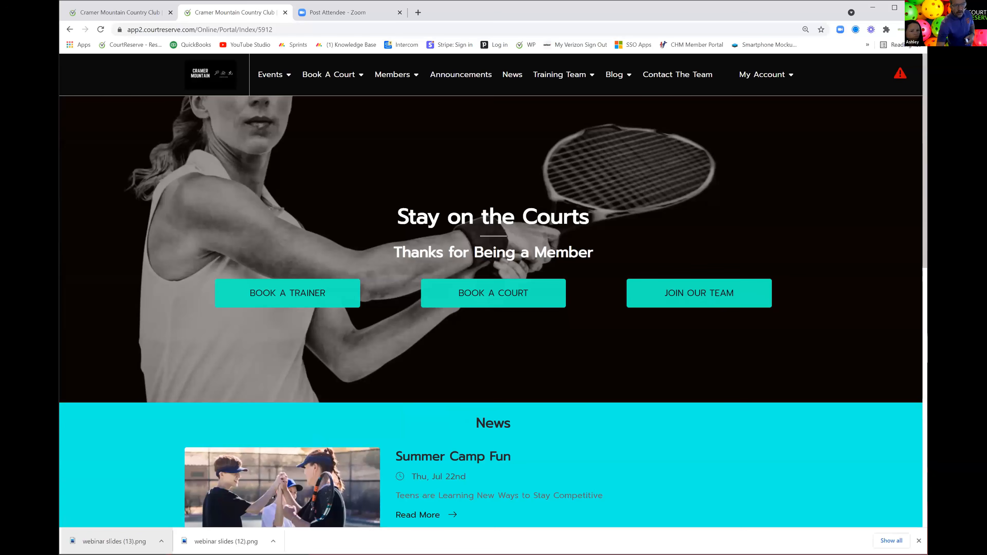
left_click_drag(928, 194, 613, 194)
scroll(513, 252, "down", 6)
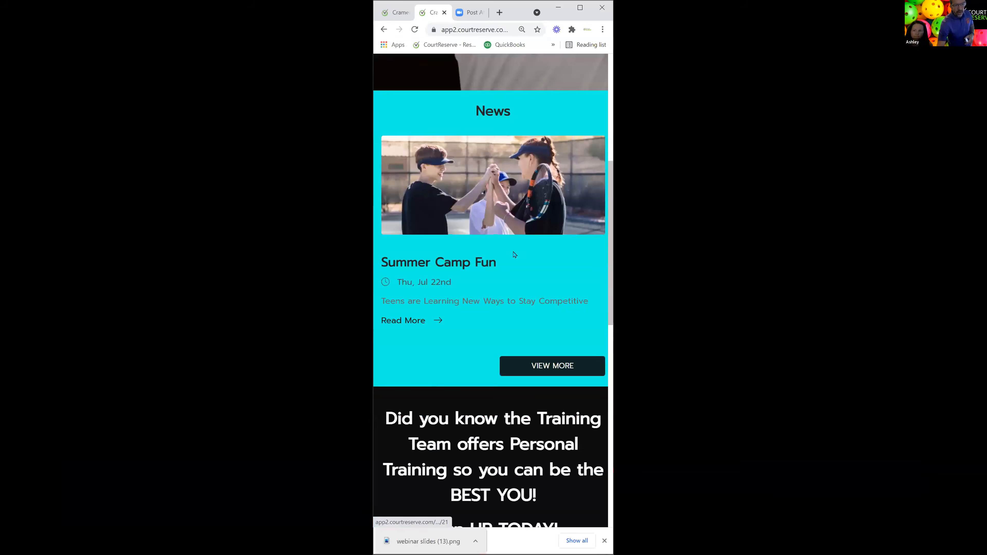
scroll(513, 254, "up", 6)
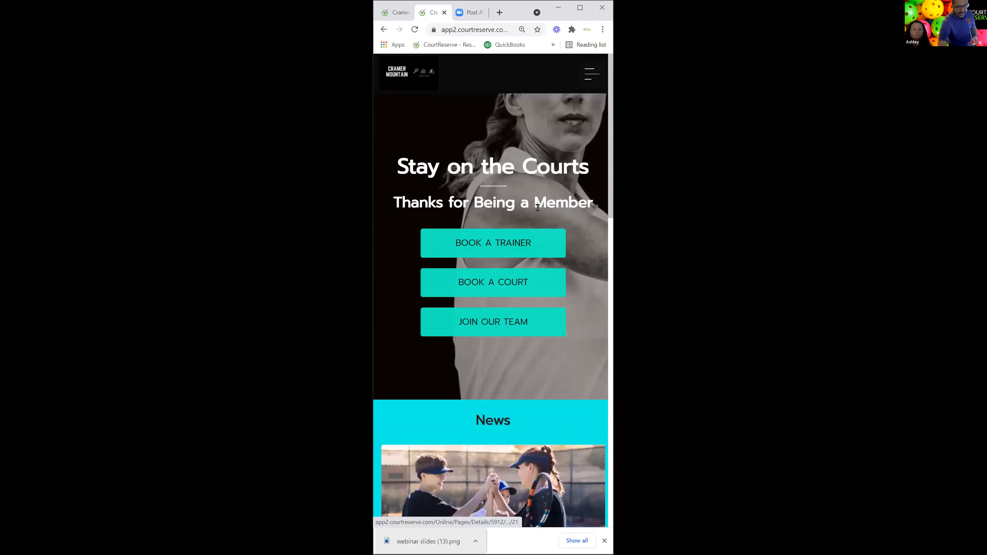
left_click(590, 77)
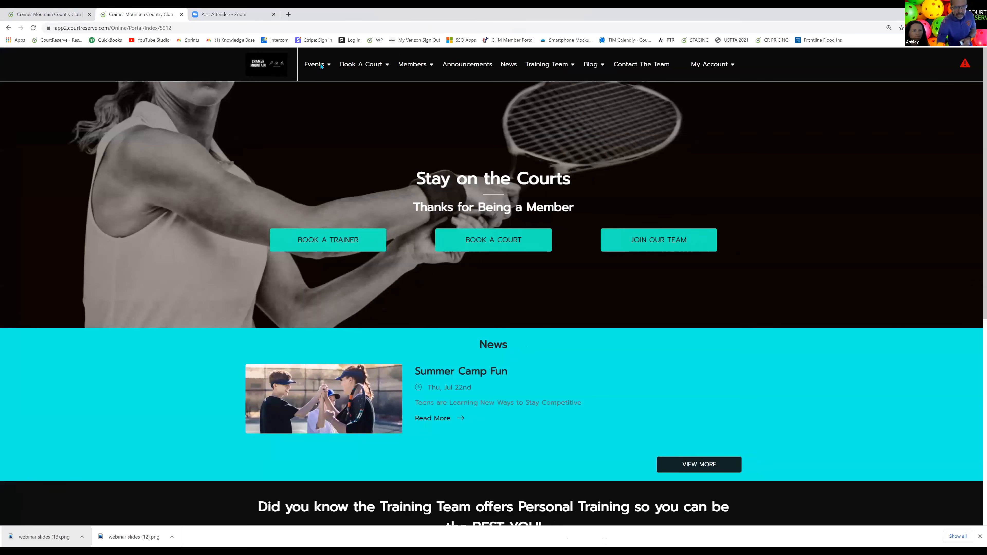
Open the portal's event list and examine the category, date, day, time and event type filters
mouse_move(317, 70)
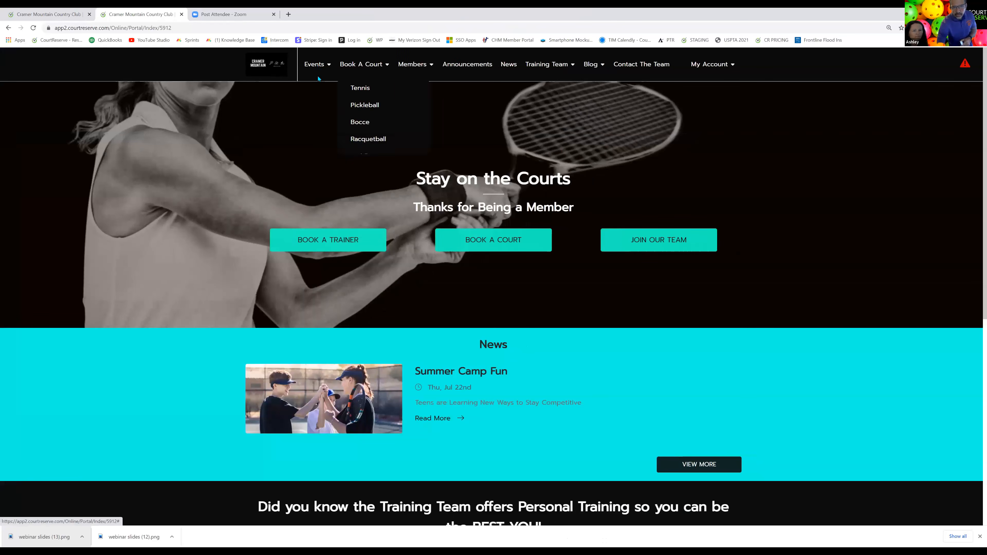
left_click(321, 90)
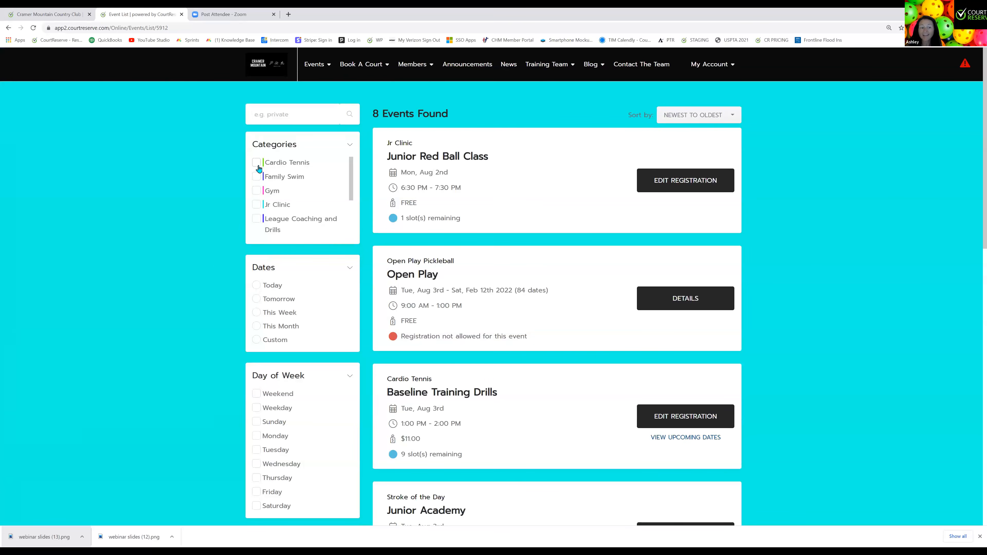
scroll(269, 208, "down", 3)
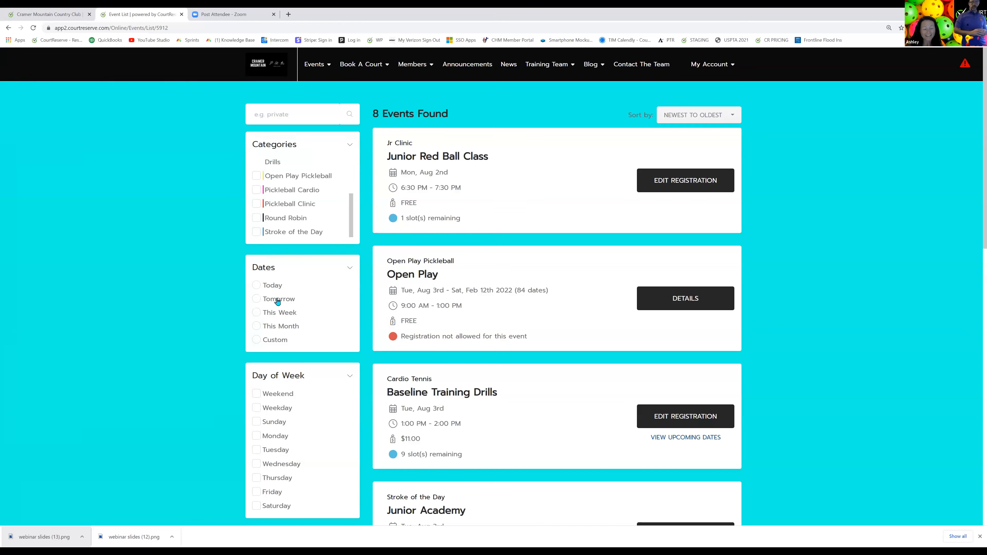
scroll(278, 291, "down", 1)
scroll(278, 292, "down", 2)
scroll(274, 287, "down", 9)
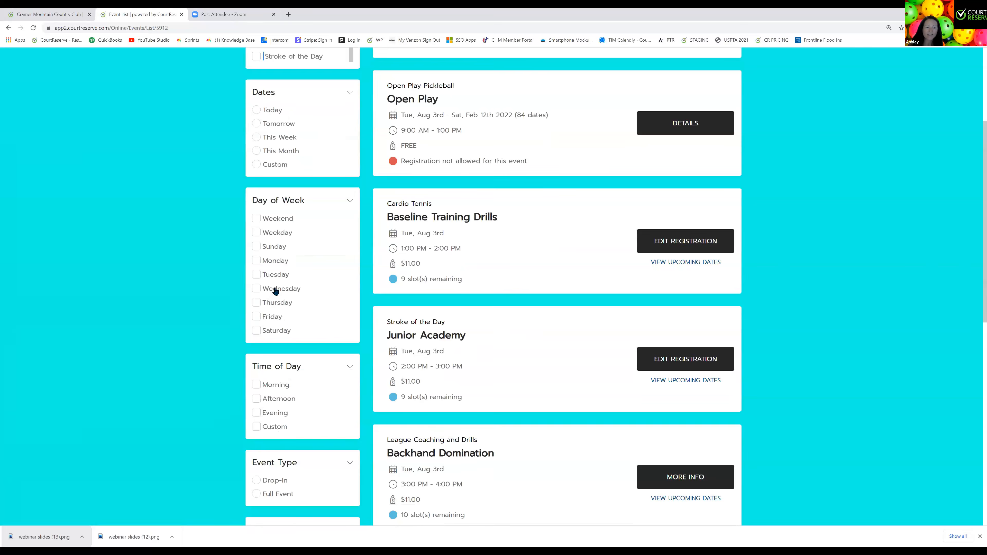
scroll(284, 298, "up", 10)
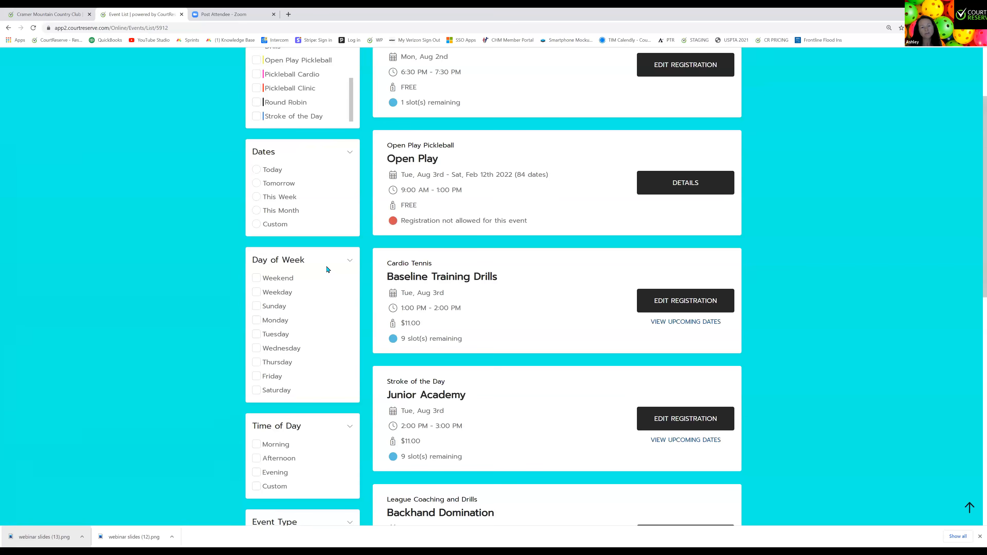
scroll(335, 196, "up", 3)
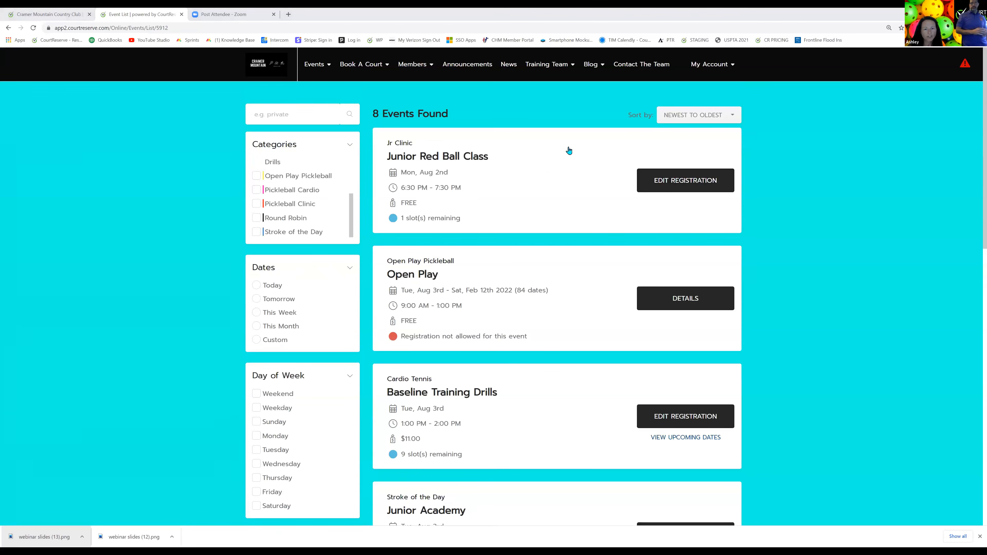
scroll(272, 216, "up", 3)
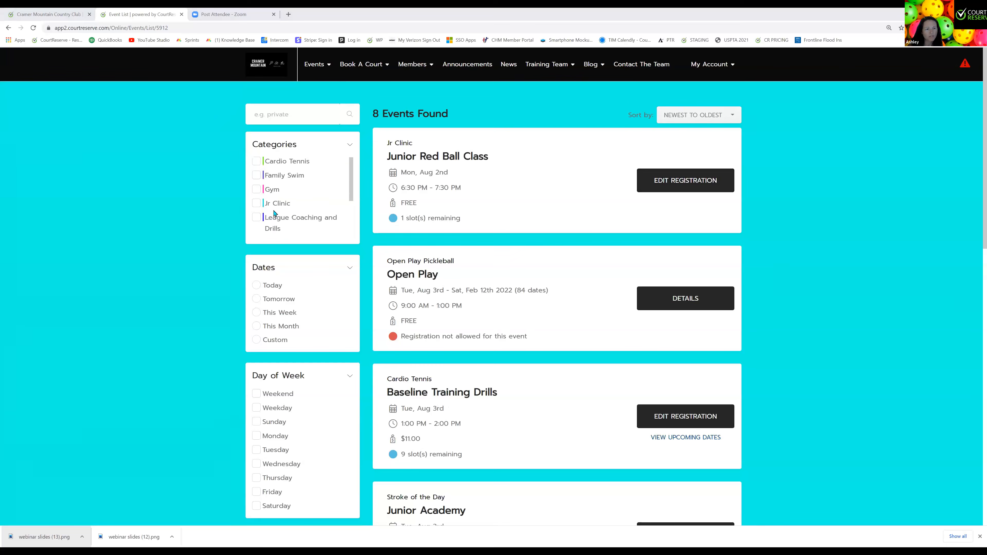
Filter the event list by the Jr Clinic category, then by Cardio Tennis only
left_click(258, 206)
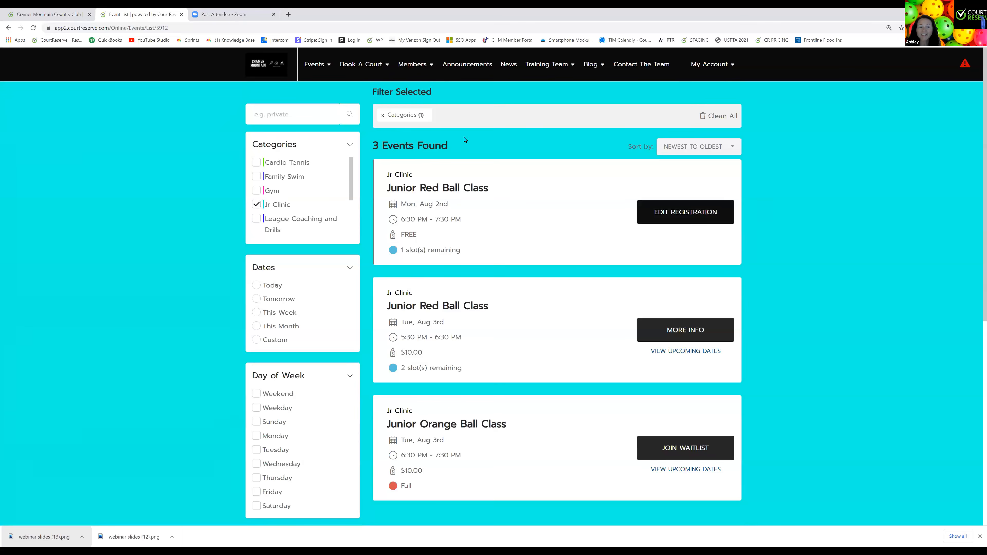
scroll(480, 352, "down", 2)
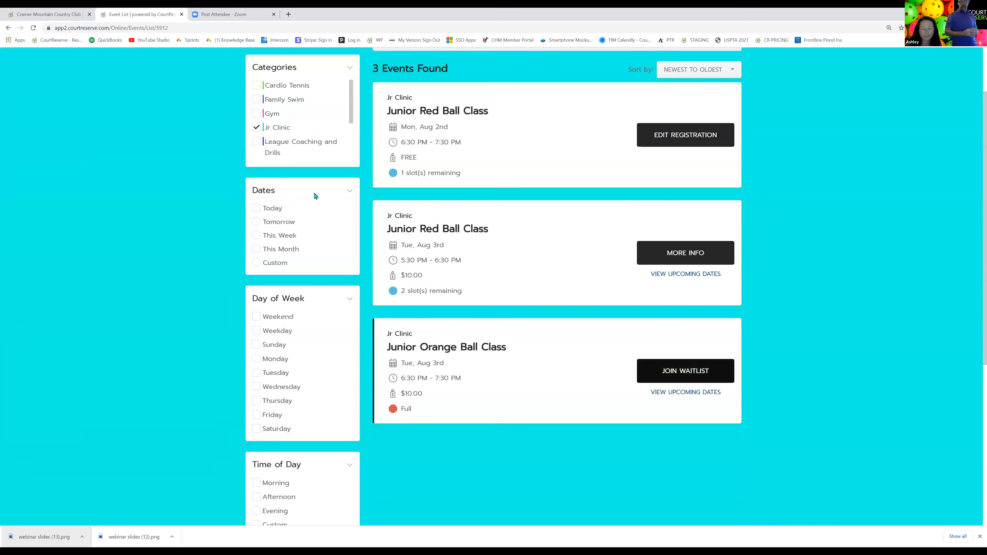
scroll(278, 440, "up", 2)
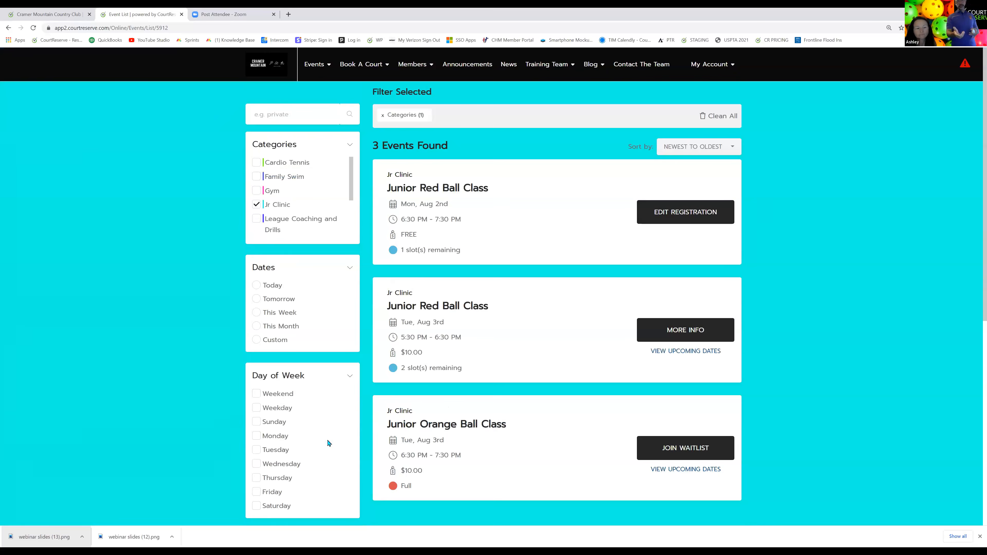
left_click(258, 206)
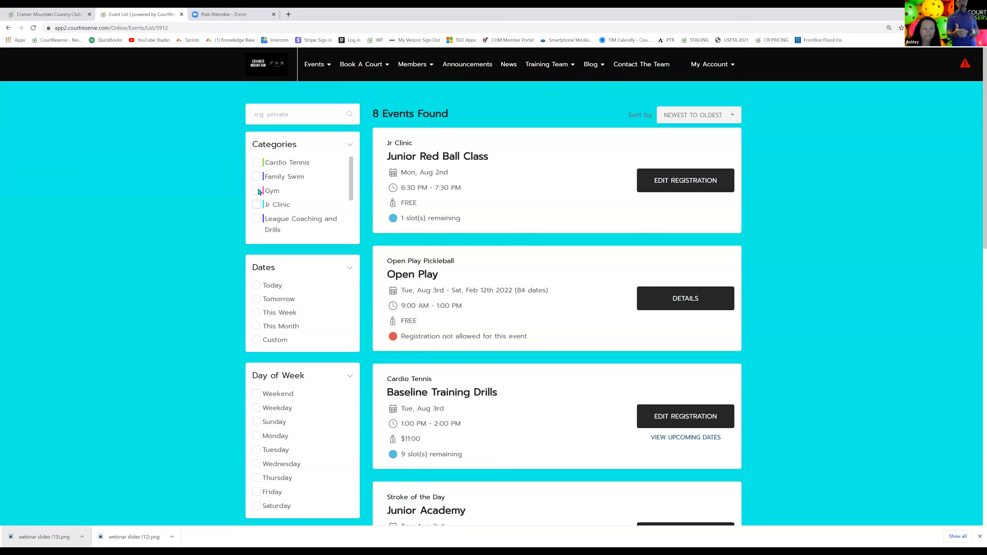
left_click(256, 163)
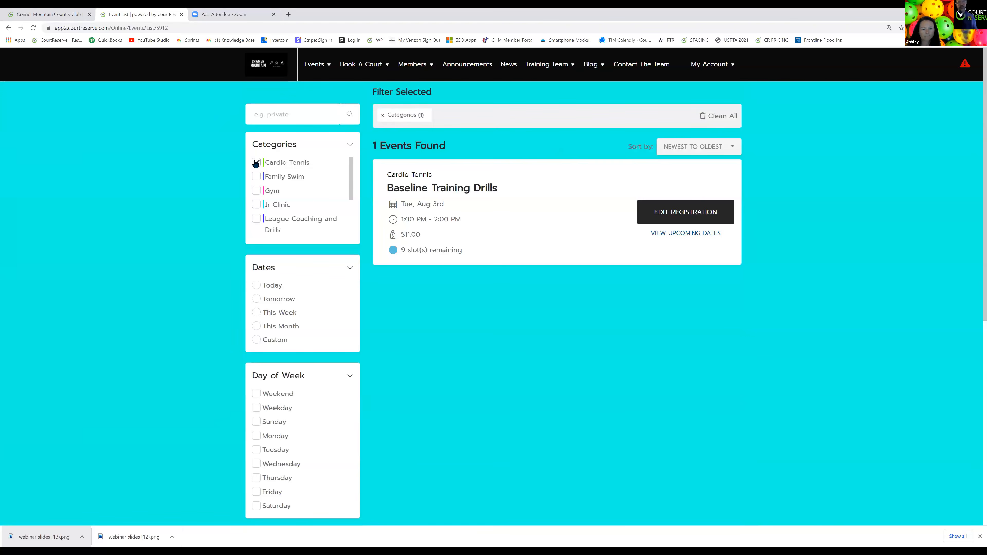
Filter the event list by League Coaching and Drills only and open the details of the Backhand Domination event
left_click(256, 163)
left_click(256, 220)
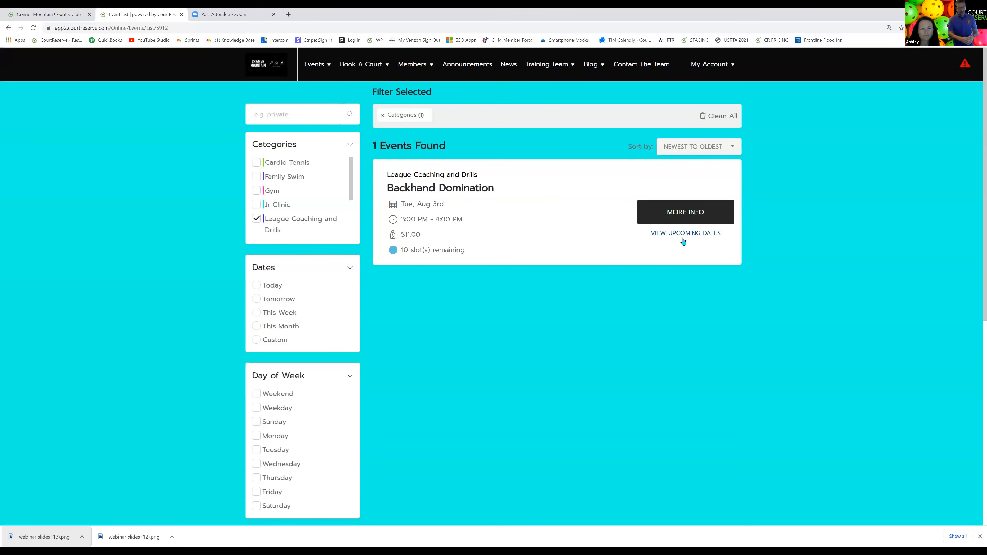
left_click(695, 217)
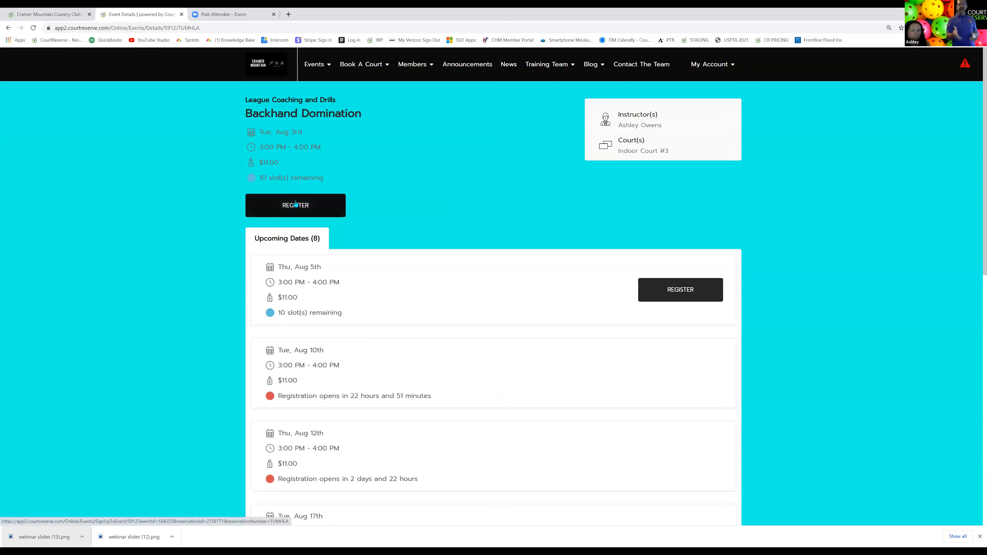
Start a Backhand Domination registration for Thu, Aug 5th and select the second and third listed family members
left_click(665, 292)
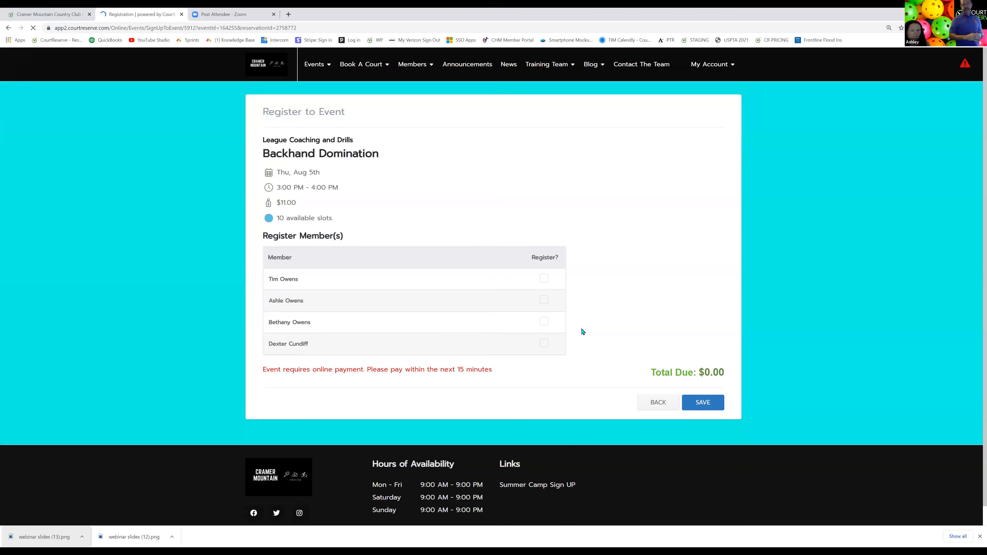
left_click(543, 300)
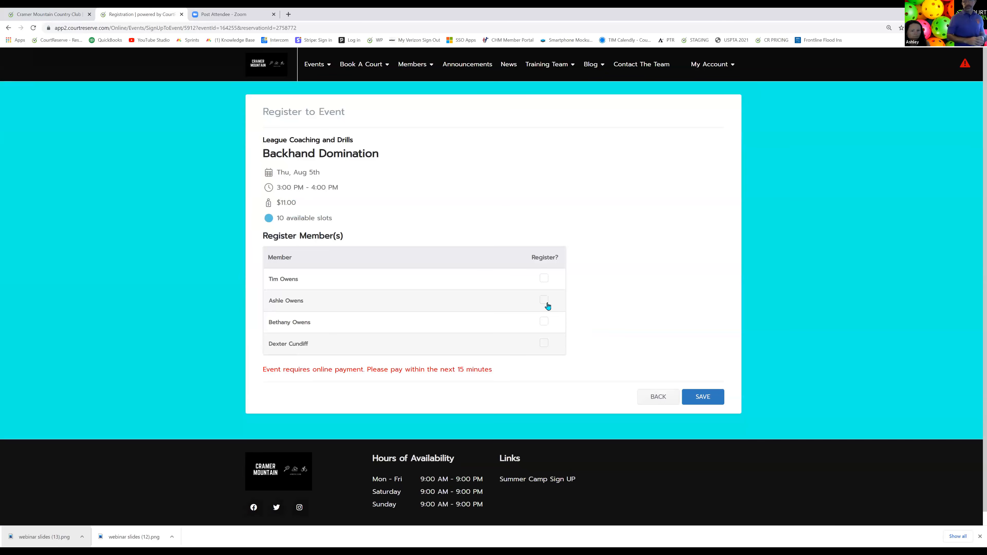
left_click(544, 322)
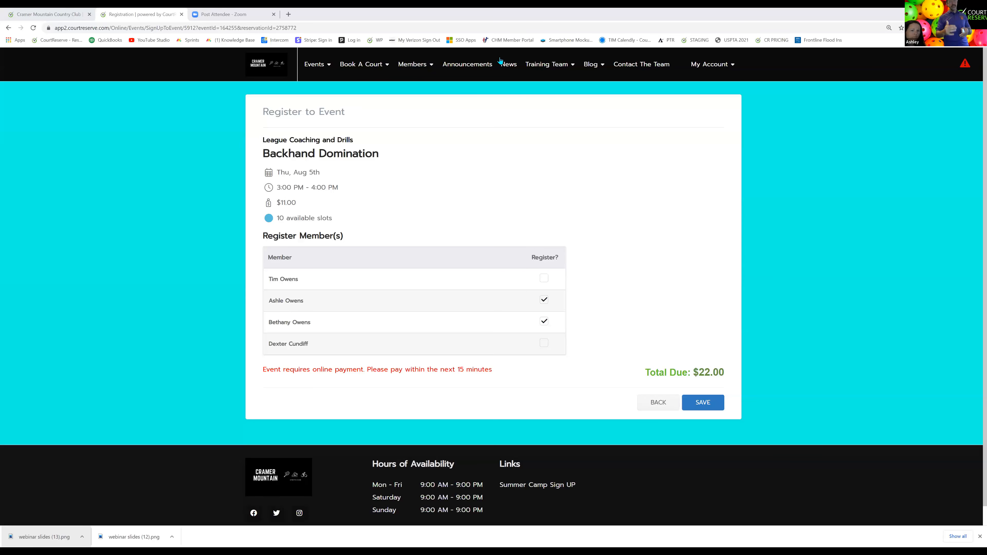
Open the portal's event calendar, advance the month view to September 2021 and look through its color-coded events
left_click(428, 66)
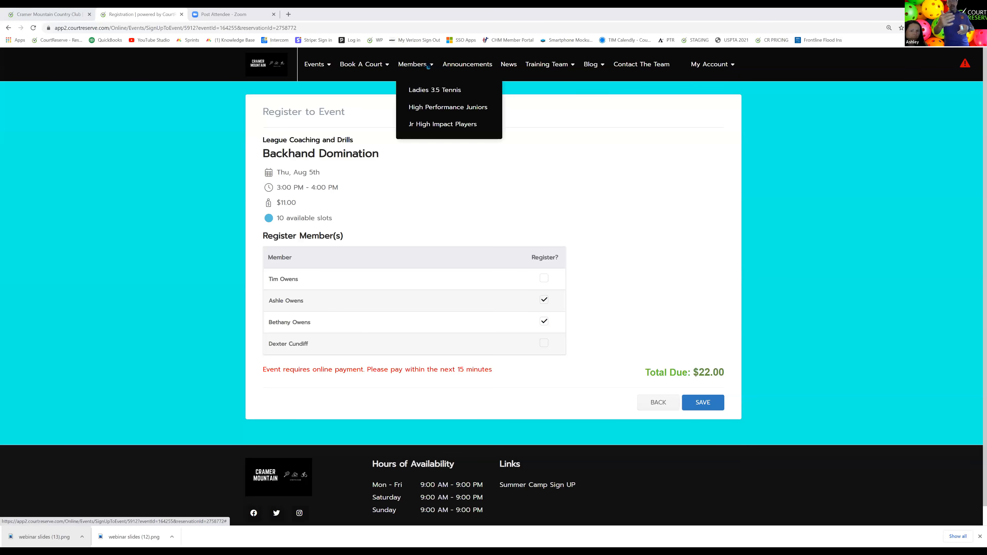
left_click(368, 65)
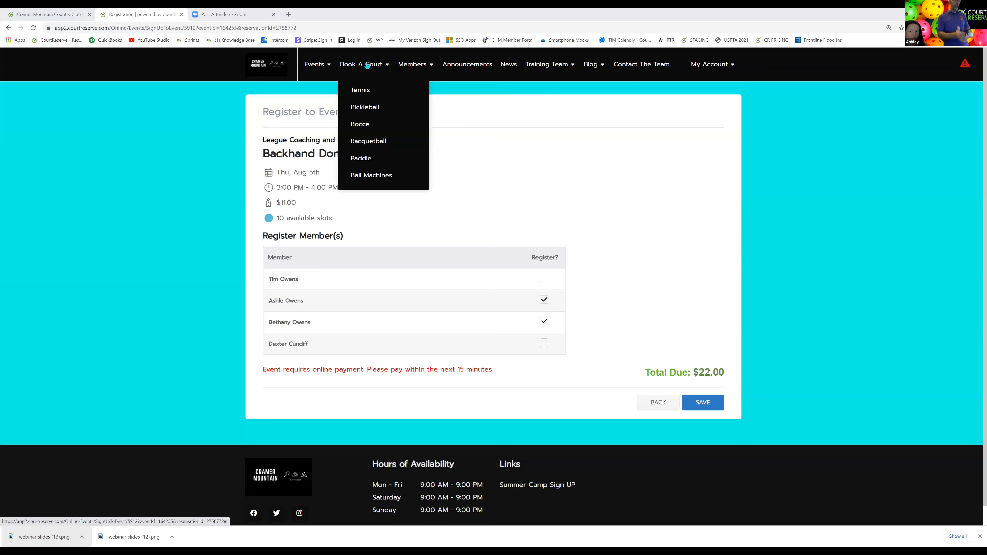
left_click(316, 65)
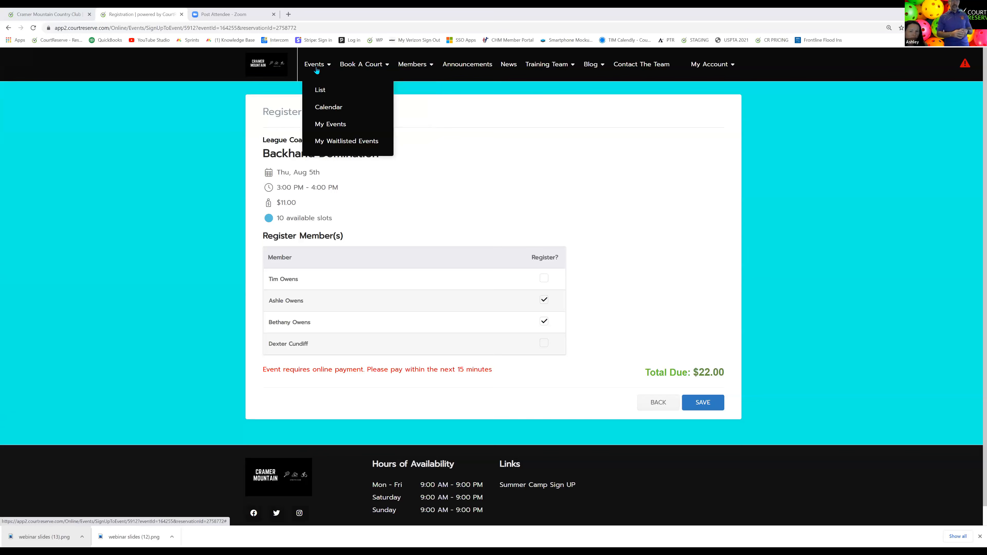
left_click(323, 108)
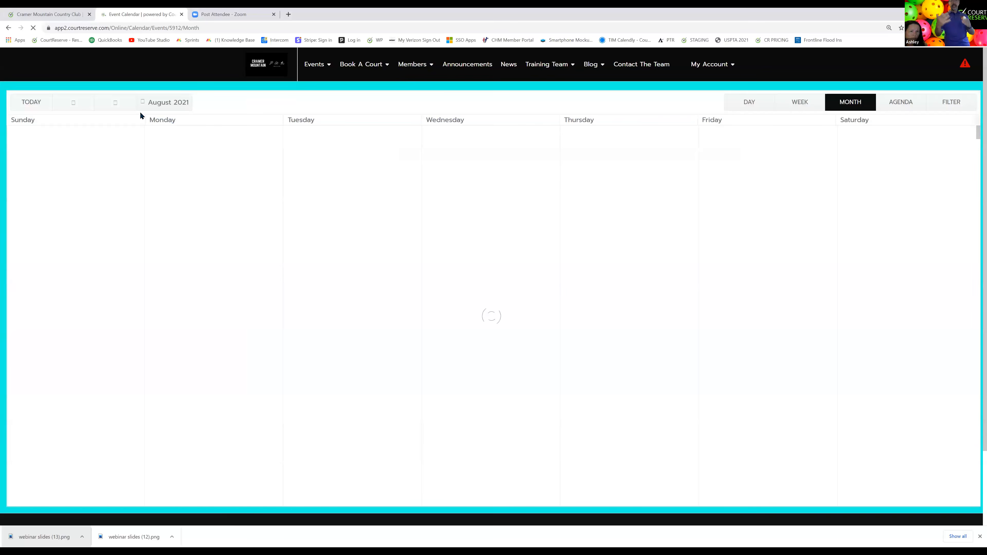
left_click(115, 104)
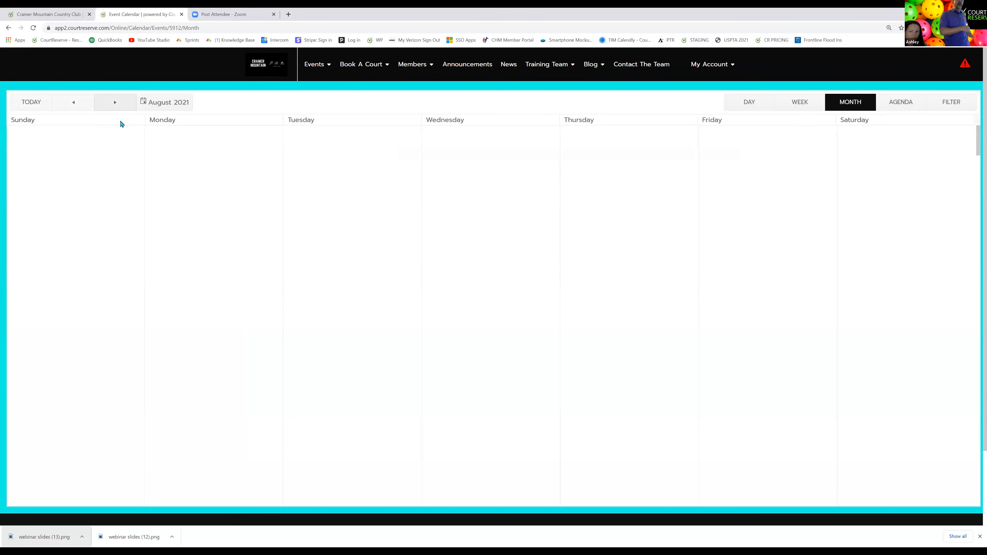
scroll(182, 269, "down", 10)
scroll(181, 269, "down", 5)
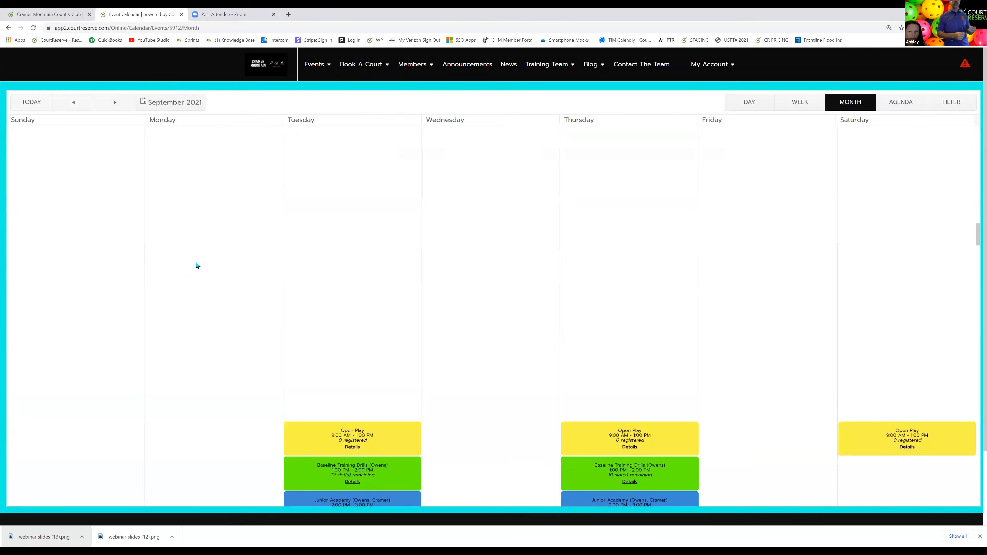
scroll(195, 266, "down", 1)
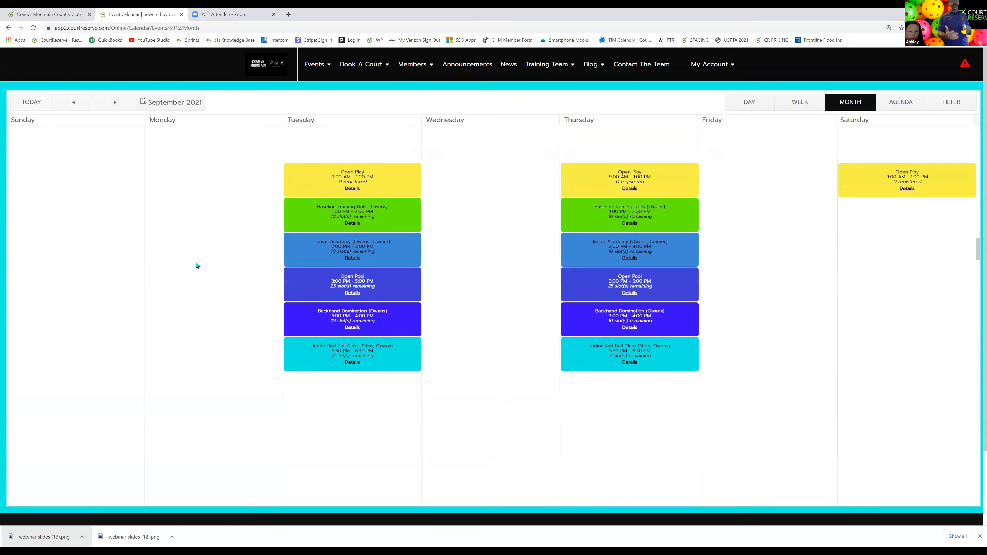
Switch the event calendar to the week view and examine the events scheduled from August 29 to September 4, 2021
left_click(803, 104)
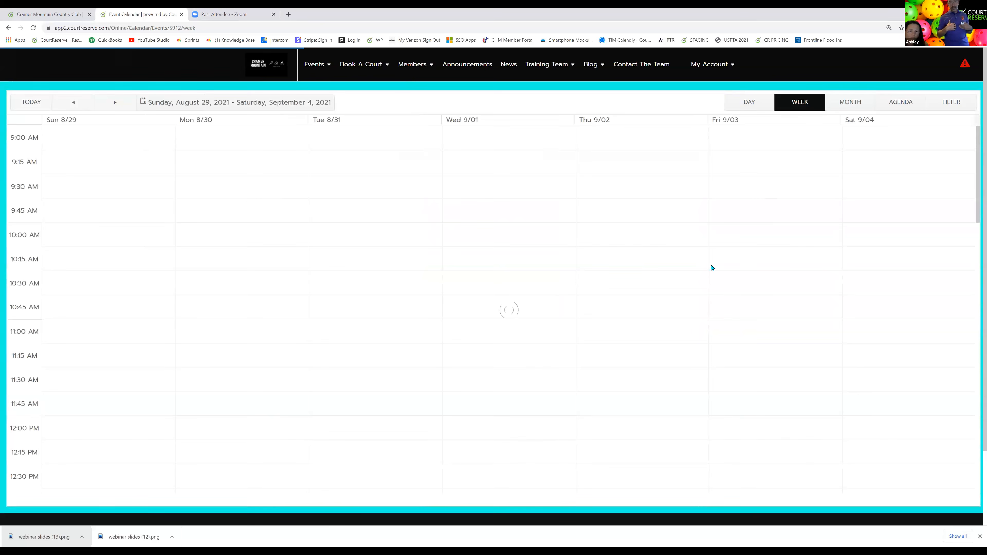
scroll(695, 261, "down", 10)
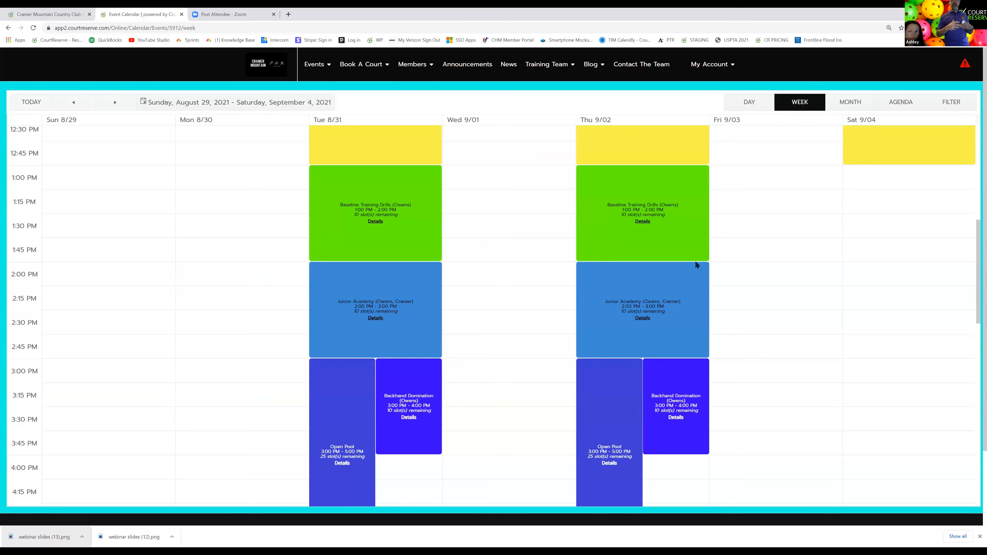
scroll(696, 265, "down", 1)
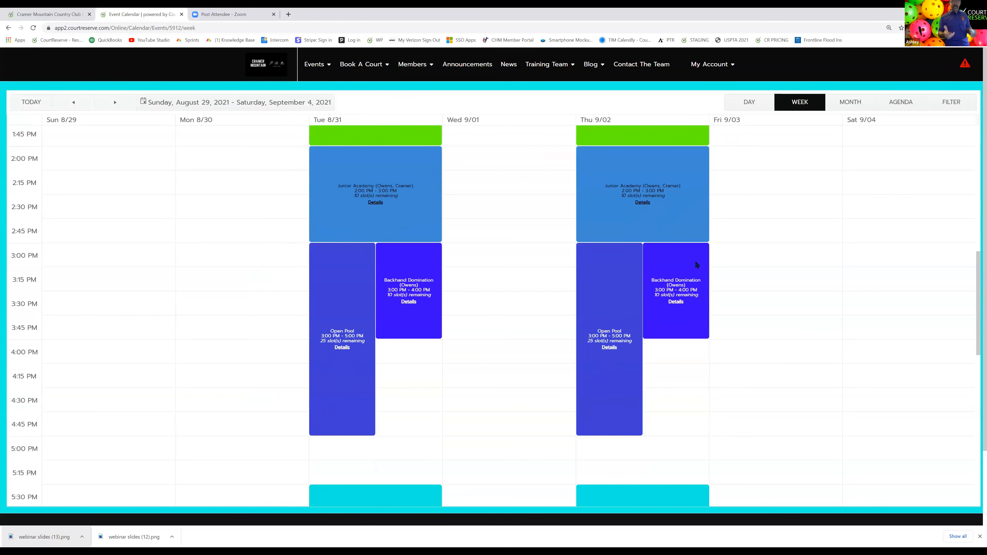
scroll(696, 265, "down", 2)
scroll(691, 266, "down", 9)
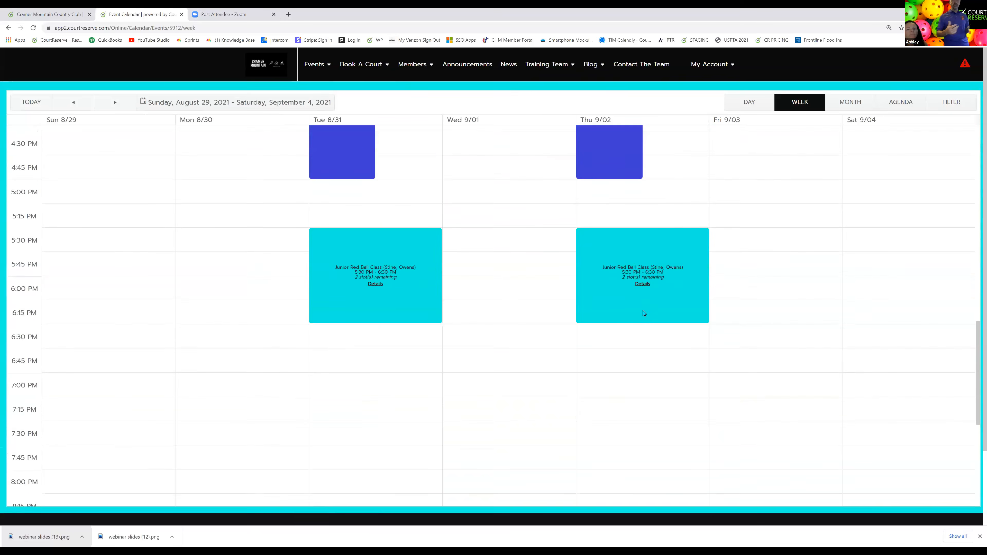
scroll(633, 307, "down", 3)
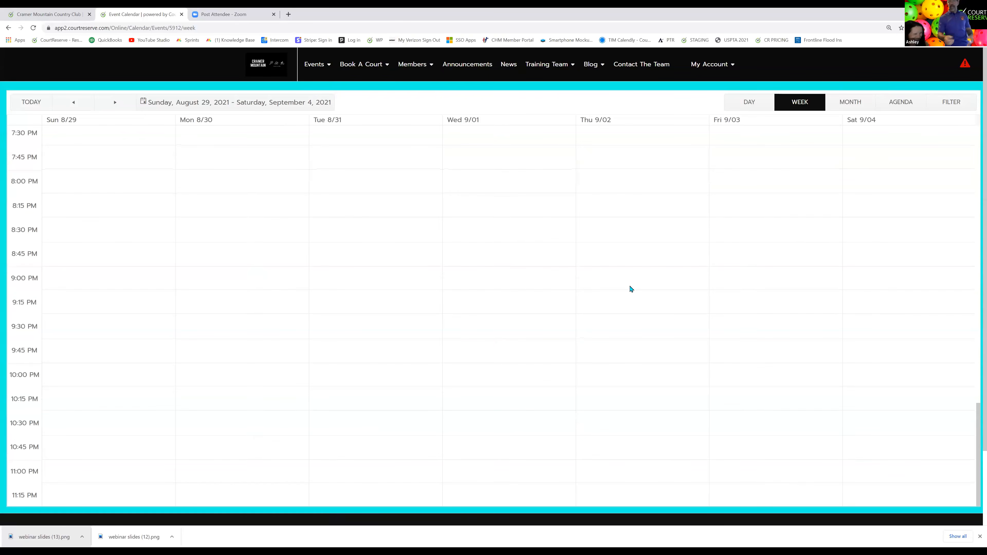
scroll(665, 318, "up", 7)
scroll(374, 121, "up", 6)
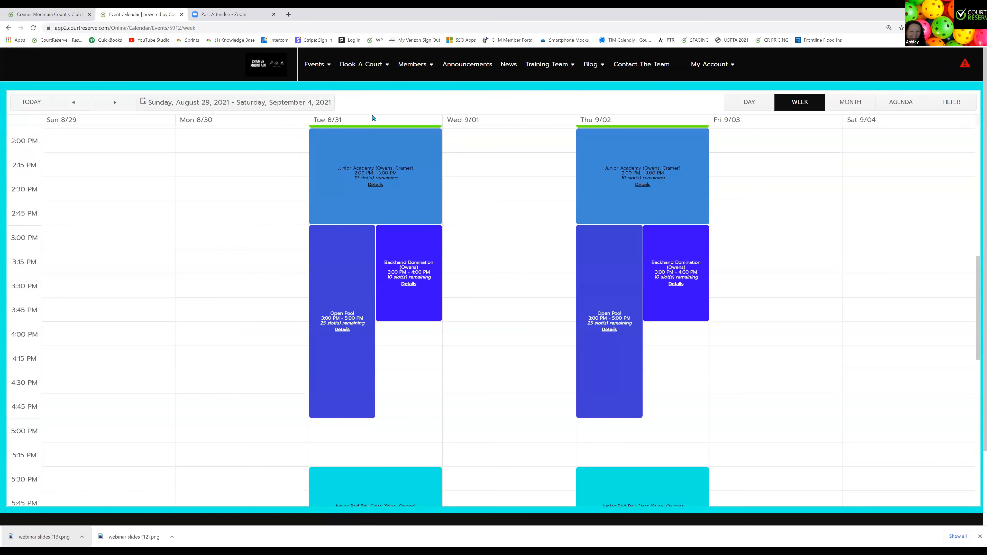
scroll(322, 312, "up", 2)
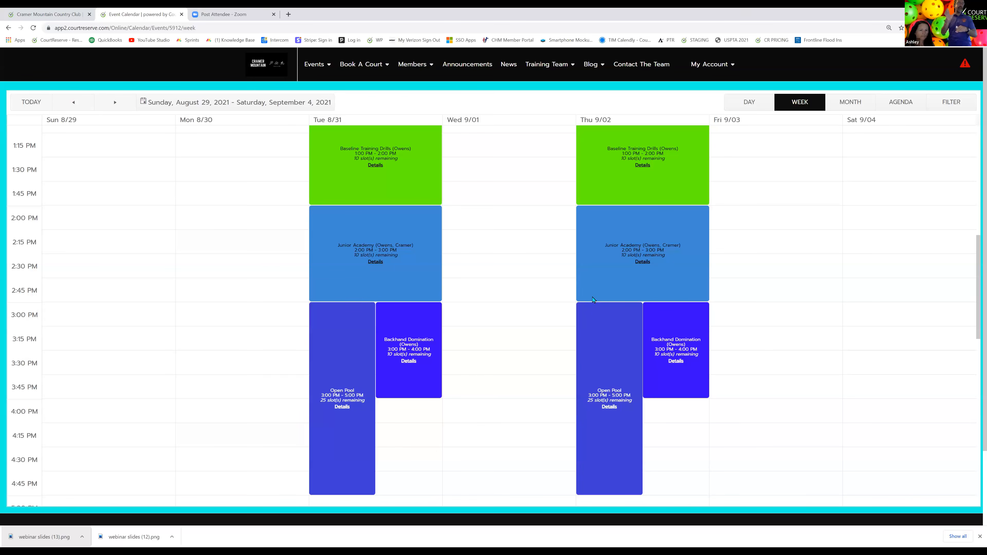
Return to the portal home page, reopen the unfiltered event list and look through the listed events
left_click(272, 67)
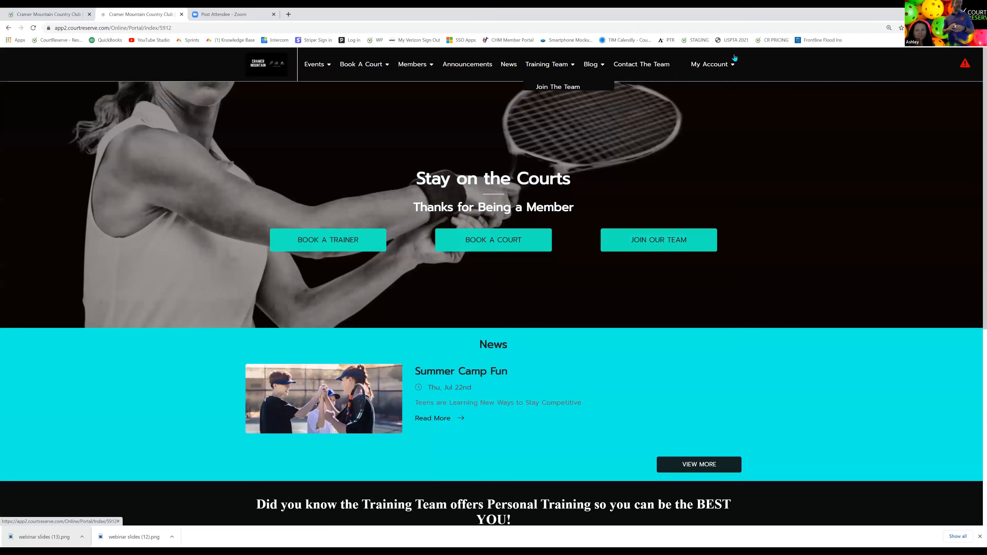
mouse_move(715, 66)
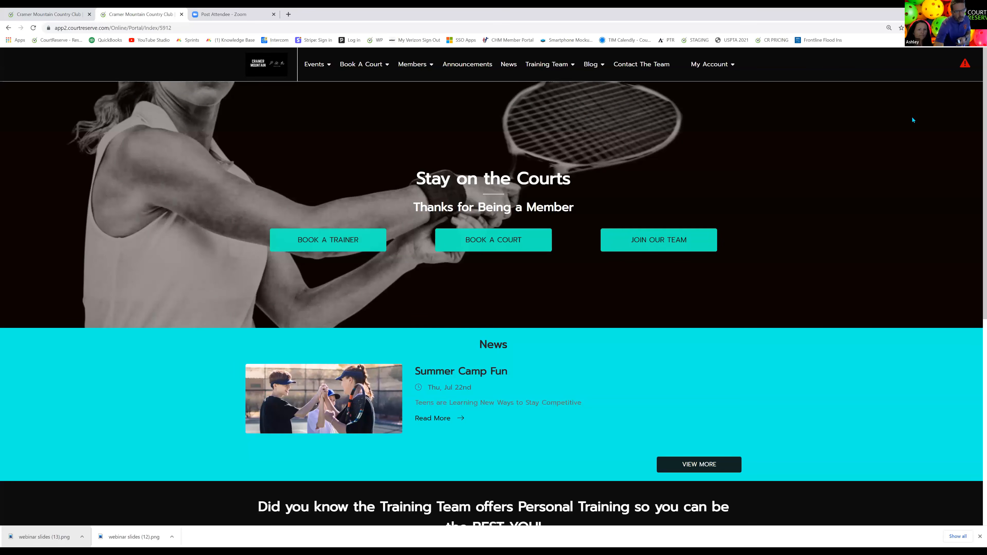
mouse_move(320, 71)
left_click(321, 90)
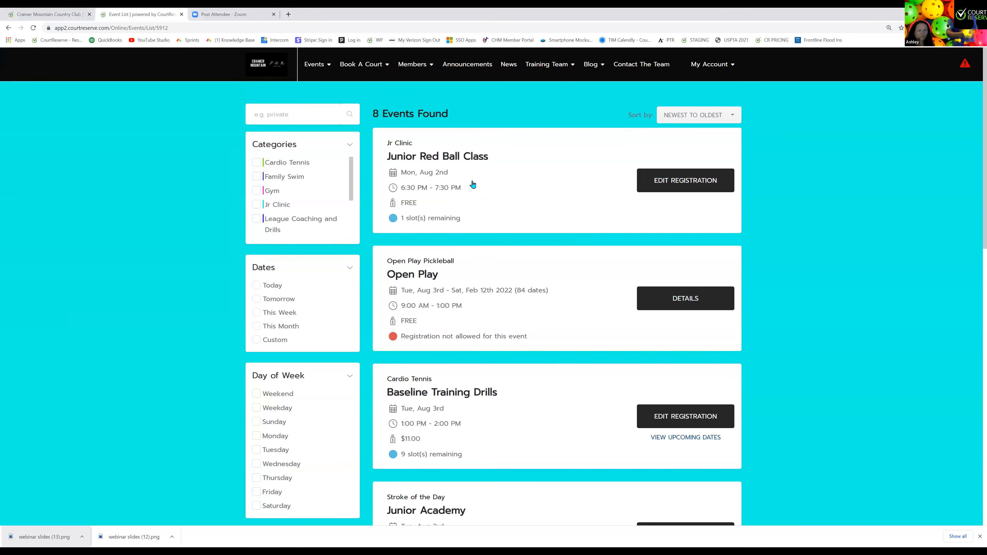
scroll(473, 185, "down", 2)
scroll(473, 185, "down", 3)
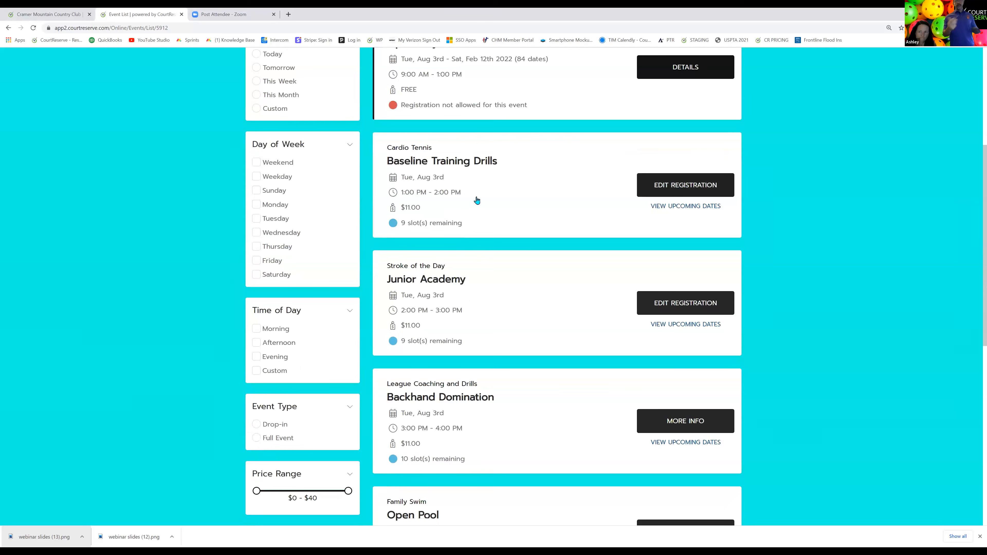
scroll(477, 200, "up", 5)
mouse_move(562, 70)
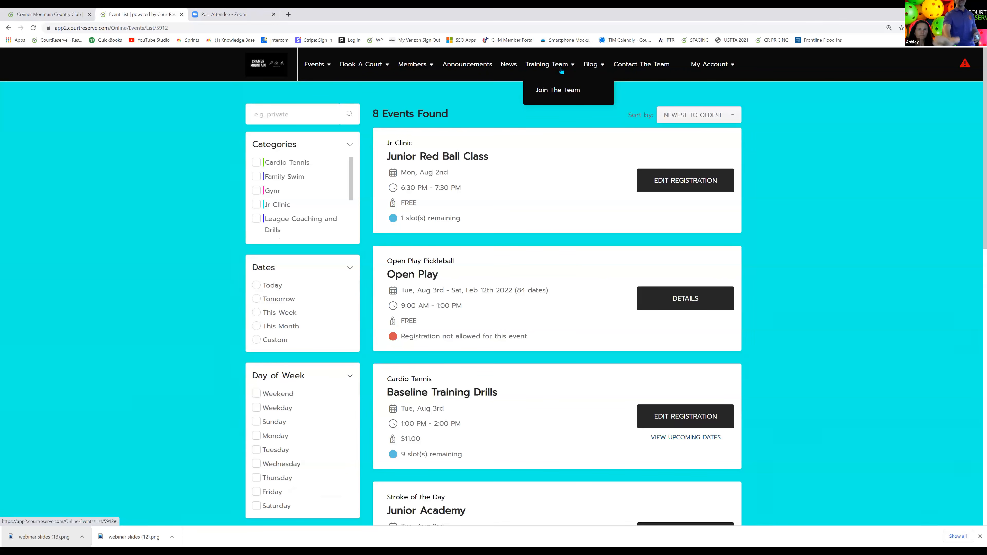
left_click(541, 62)
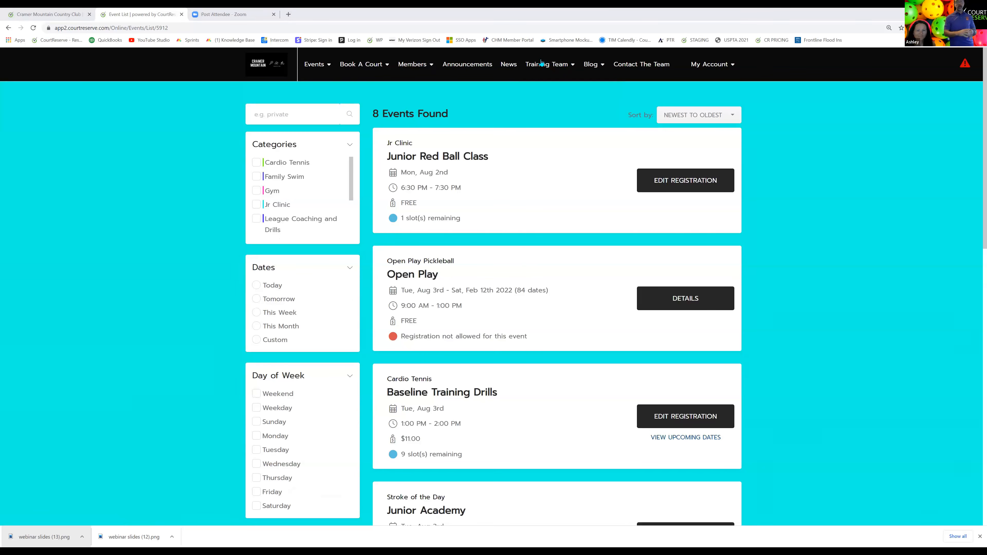